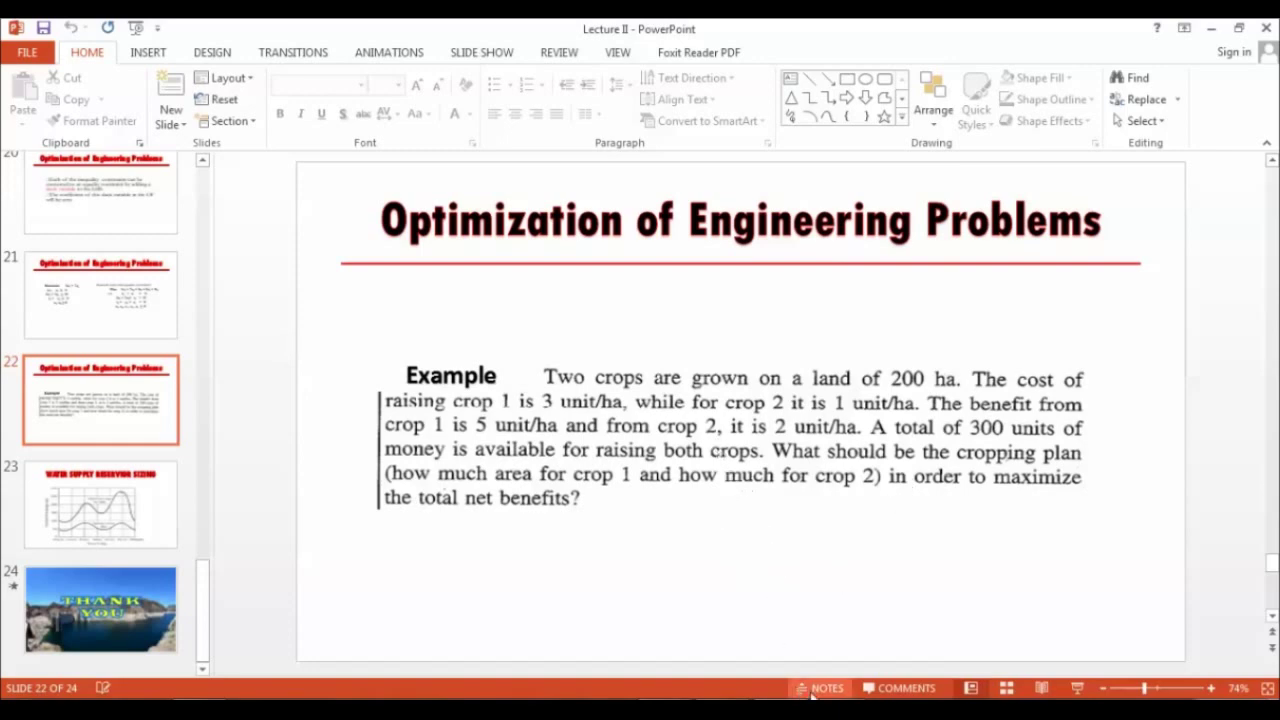
Step: Switch to the blank Excel workbook Book1 and enter the row labels Crop1 in E2 and Crop2 in E3
mouse_move(838, 719)
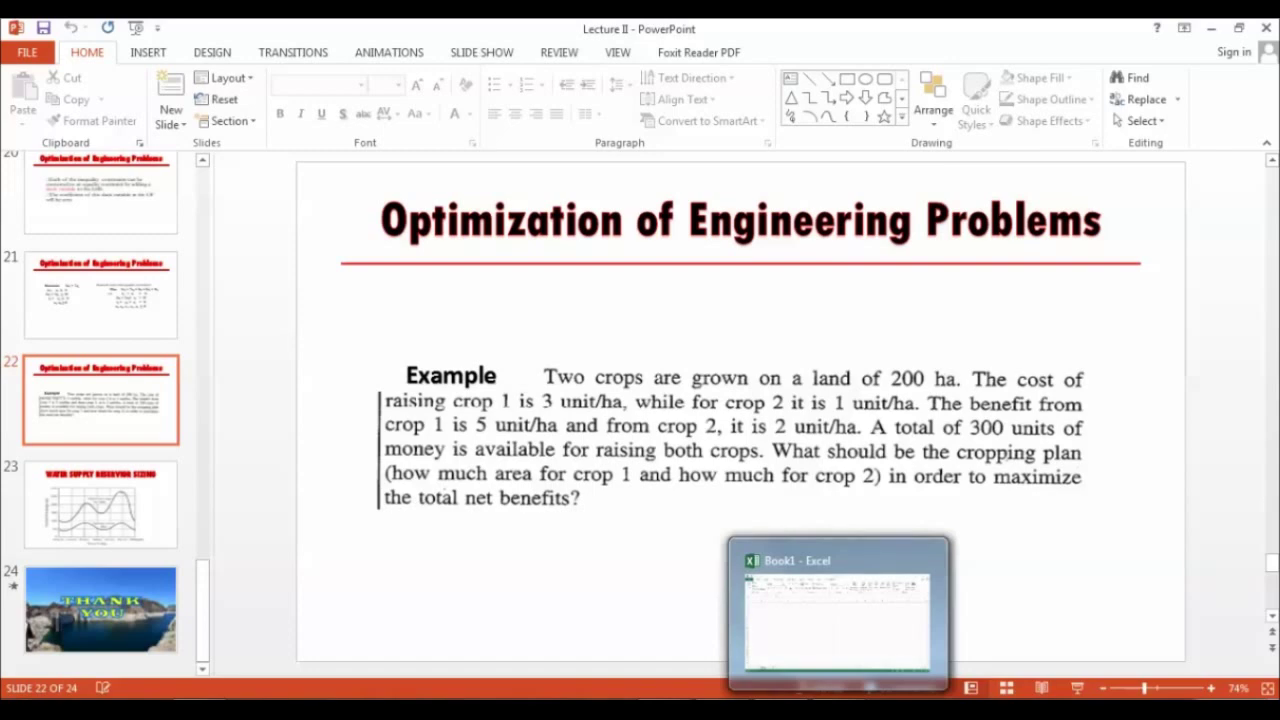
left_click(838, 612)
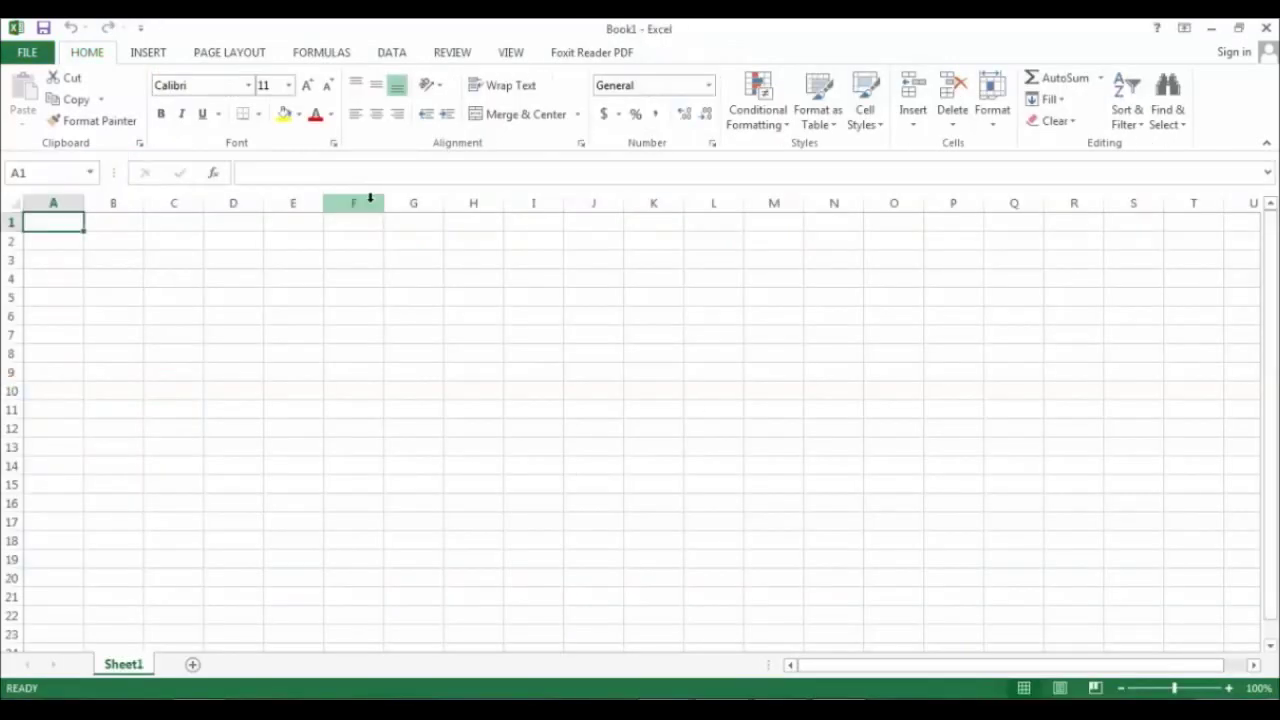
left_click(292, 241)
type("Cro")
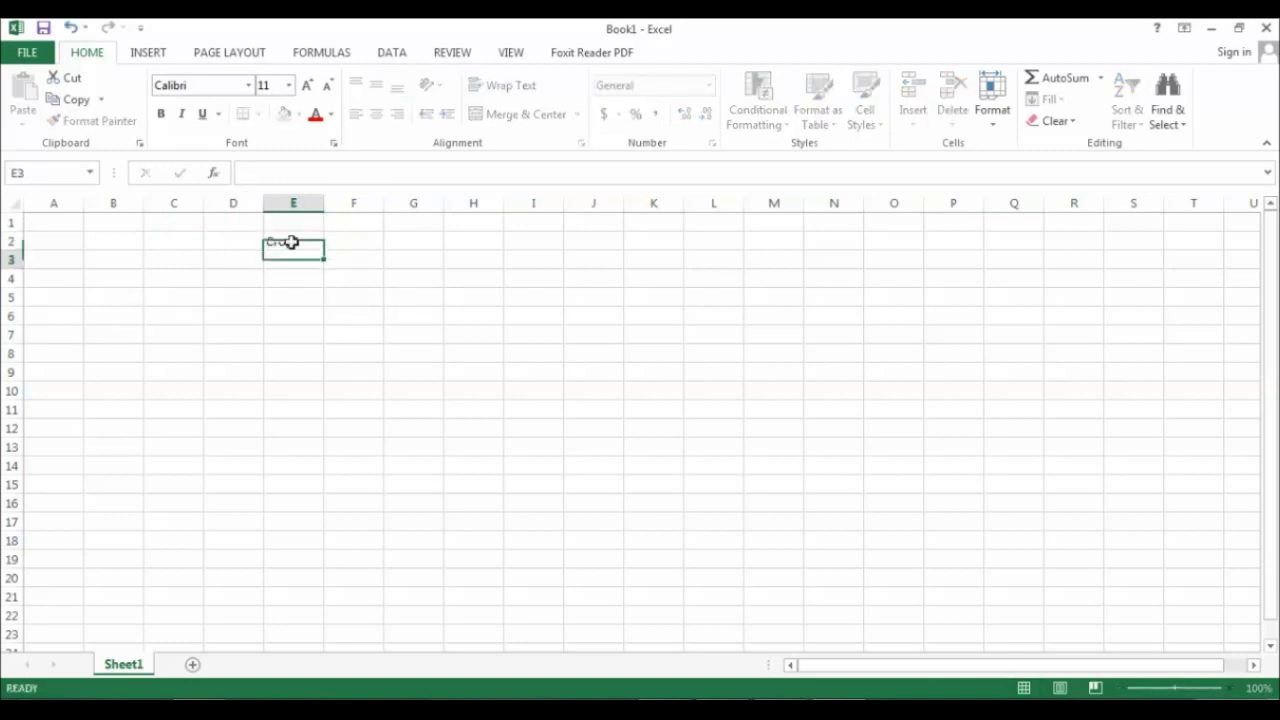
key("Return")
type("Crop2")
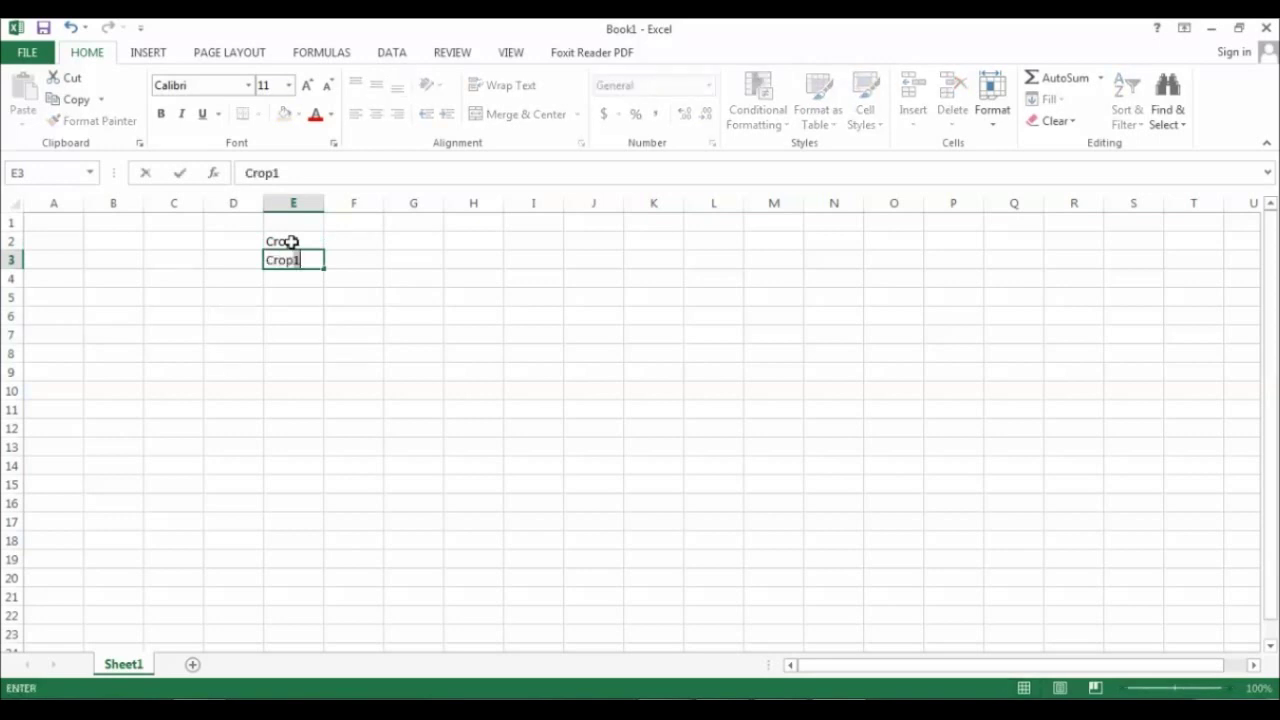
Step: Add the heading Area in F1 and enter the variables X for Crop1 and Y for Crop2 beneath it
left_click(342, 222)
type("Area")
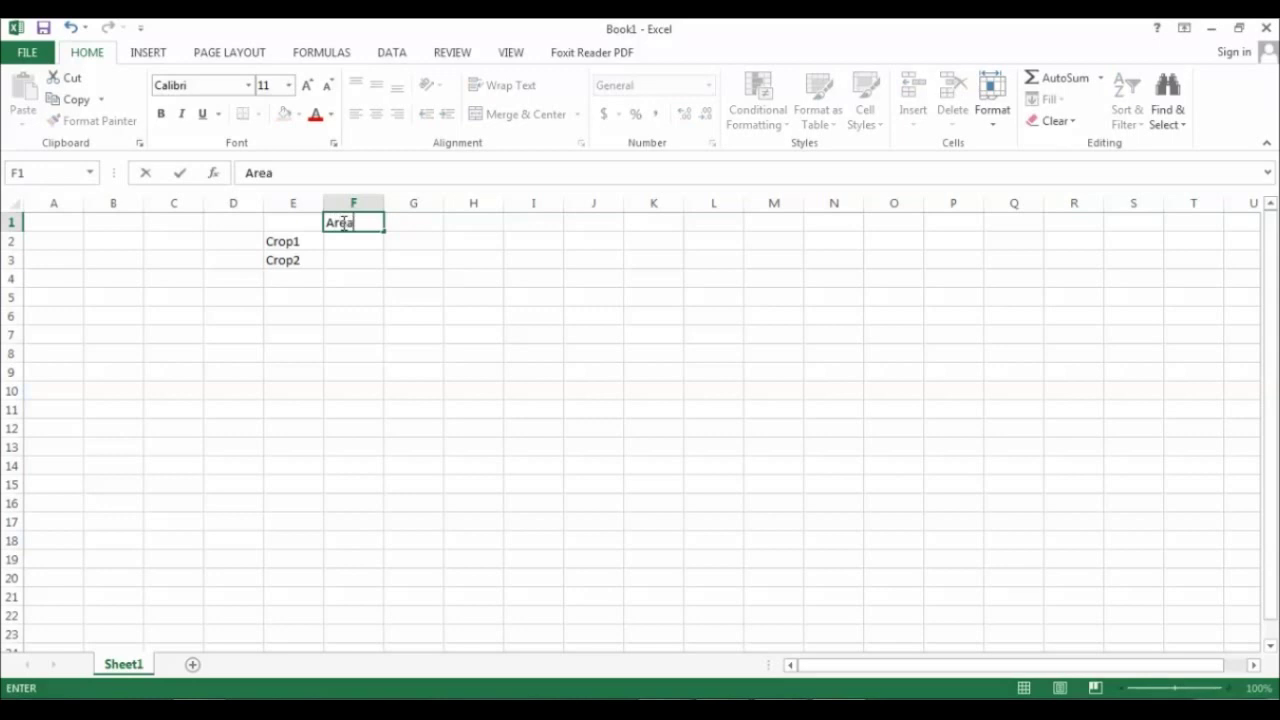
key("Return")
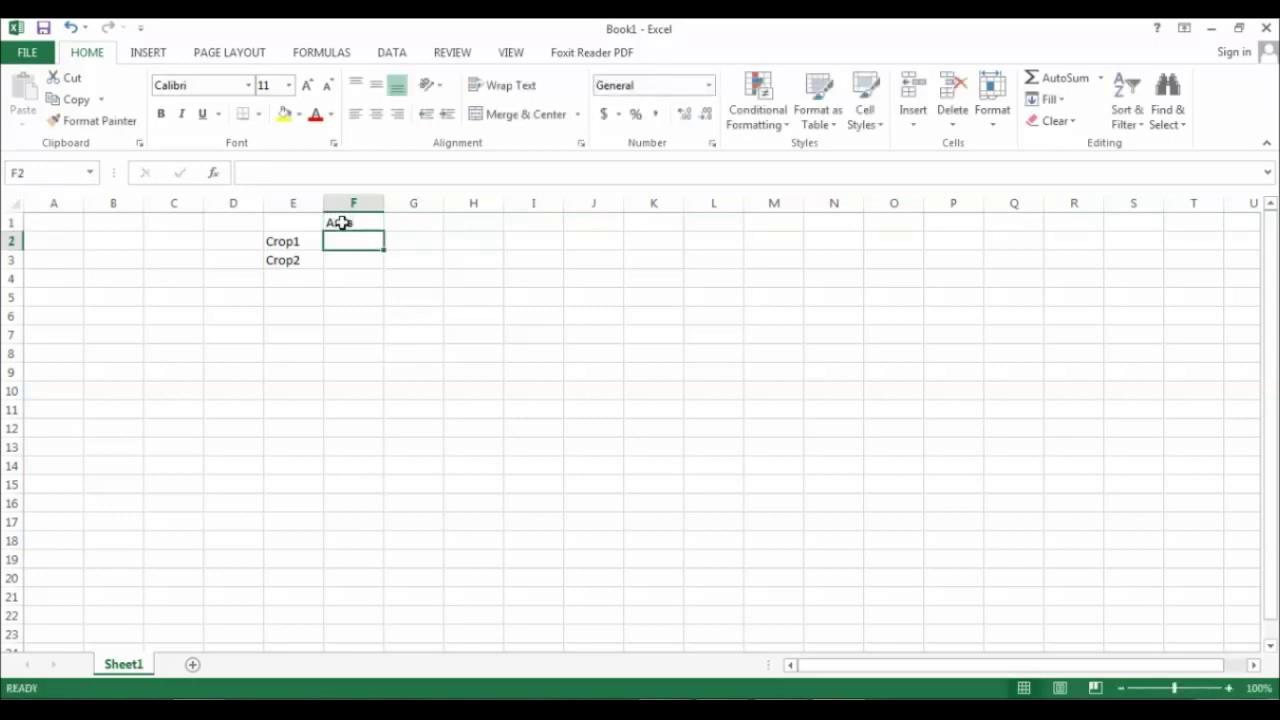
type("X")
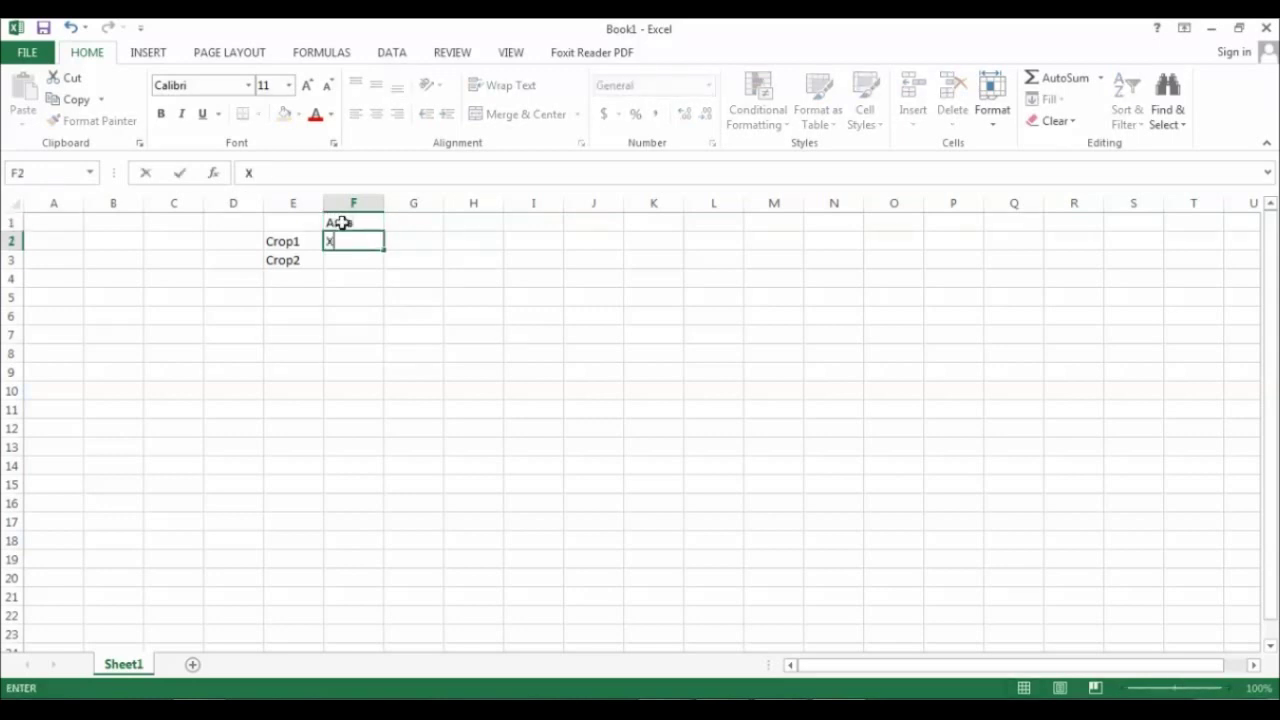
key("Return")
type("Y")
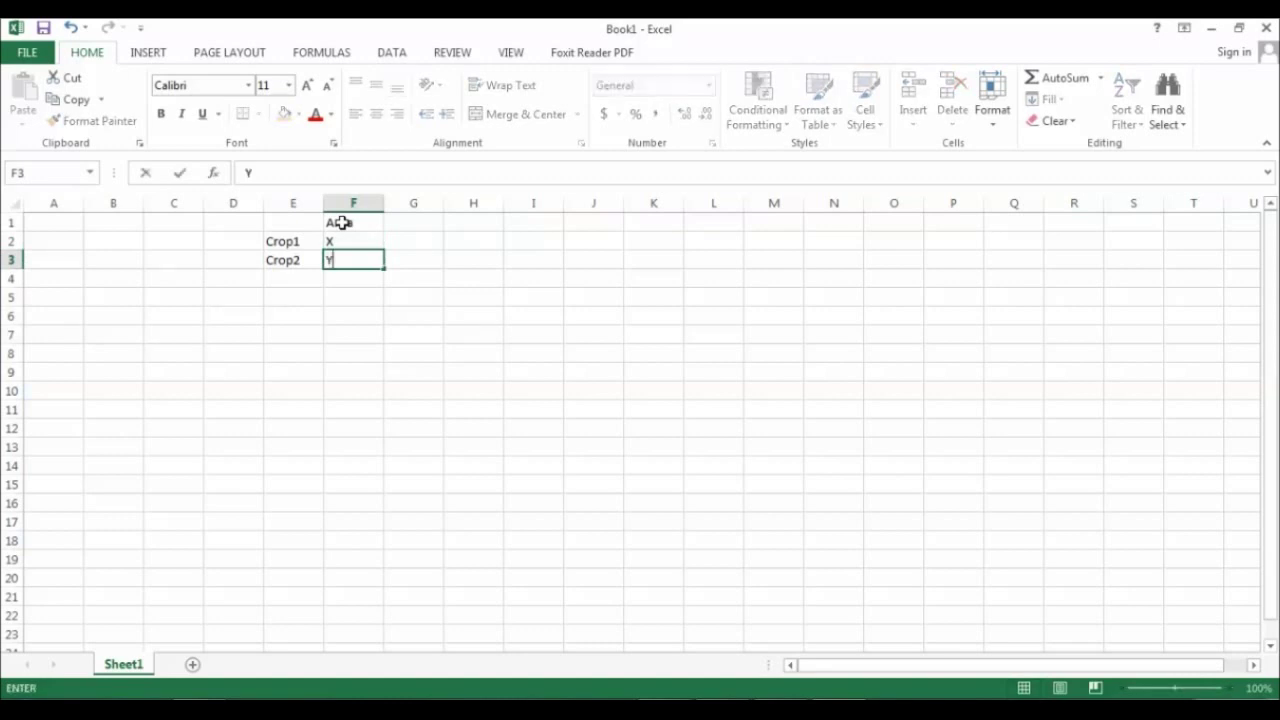
key("Tab")
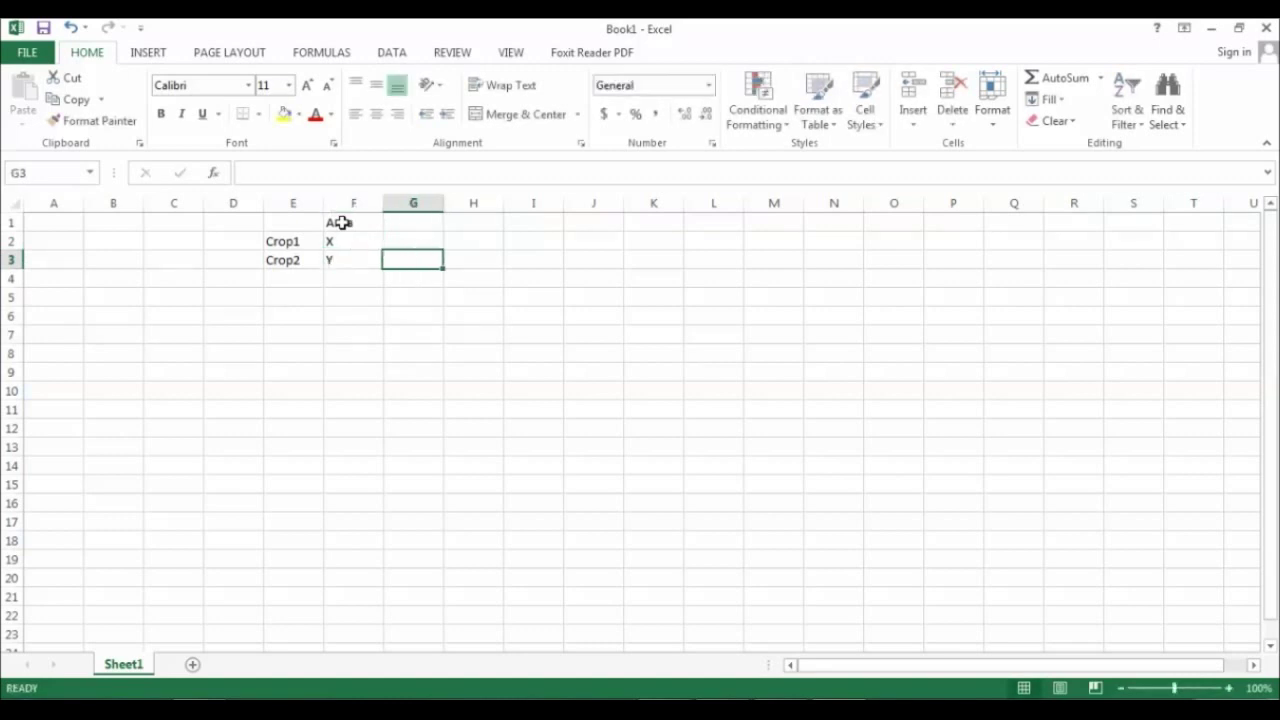
Step: Add the heading "cost (unit/ha)" in G1 and widen column G to fit it
left_click(419, 219)
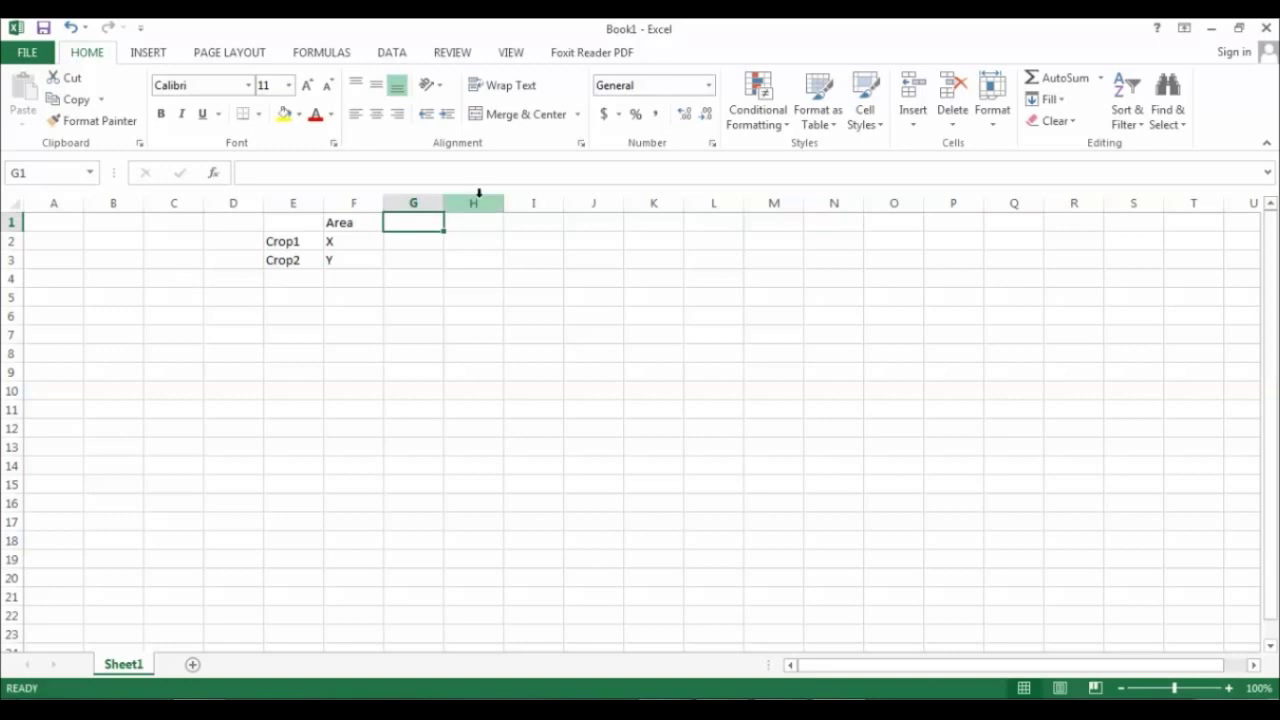
type("cost (unit/ha")
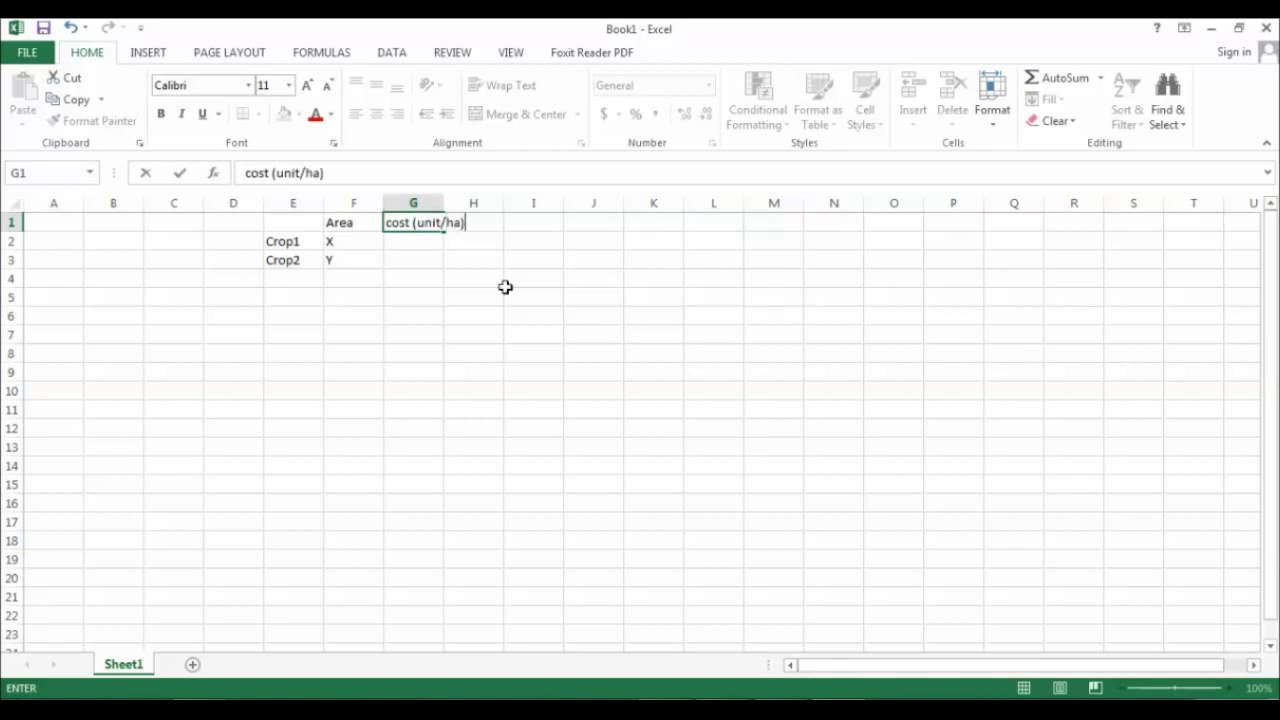
left_click(505, 287)
left_click_drag(443, 197, 475, 196)
Step: Check the crop costs on the PowerPoint example slide, then return to Excel and enter 3 in G2 and 1 in G3
key("alt+Tab")
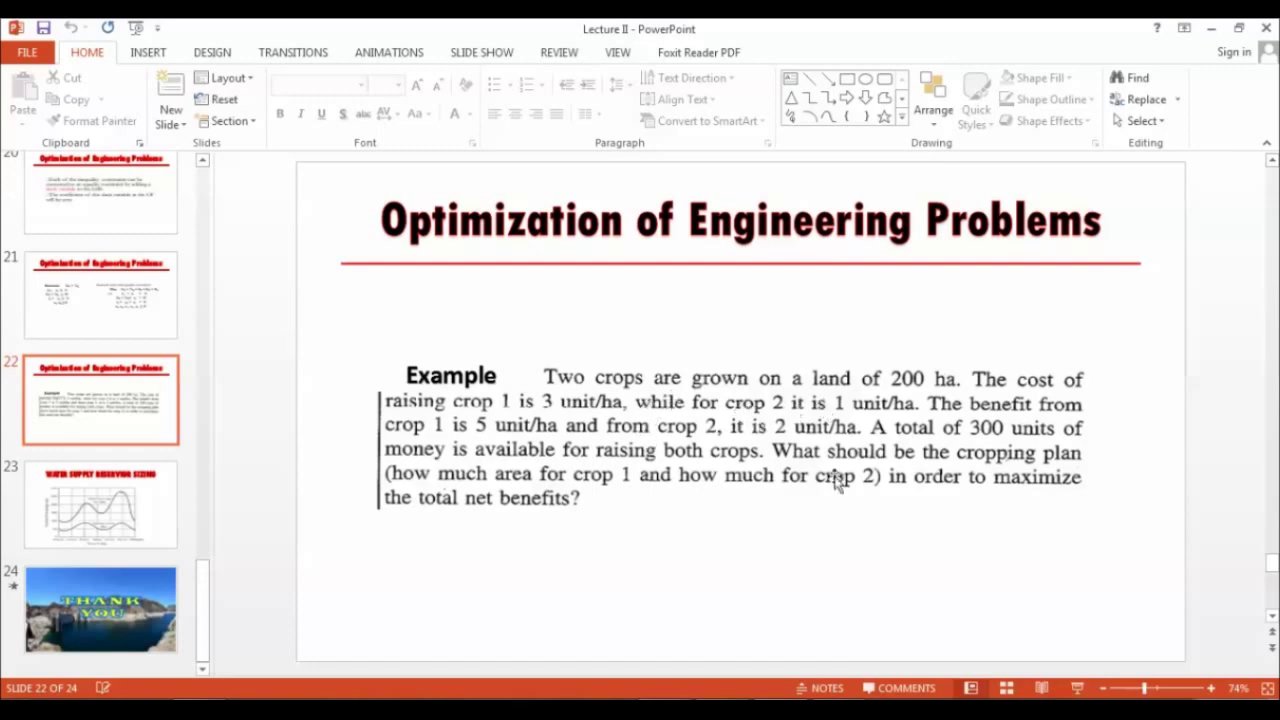
key("alt+Tab")
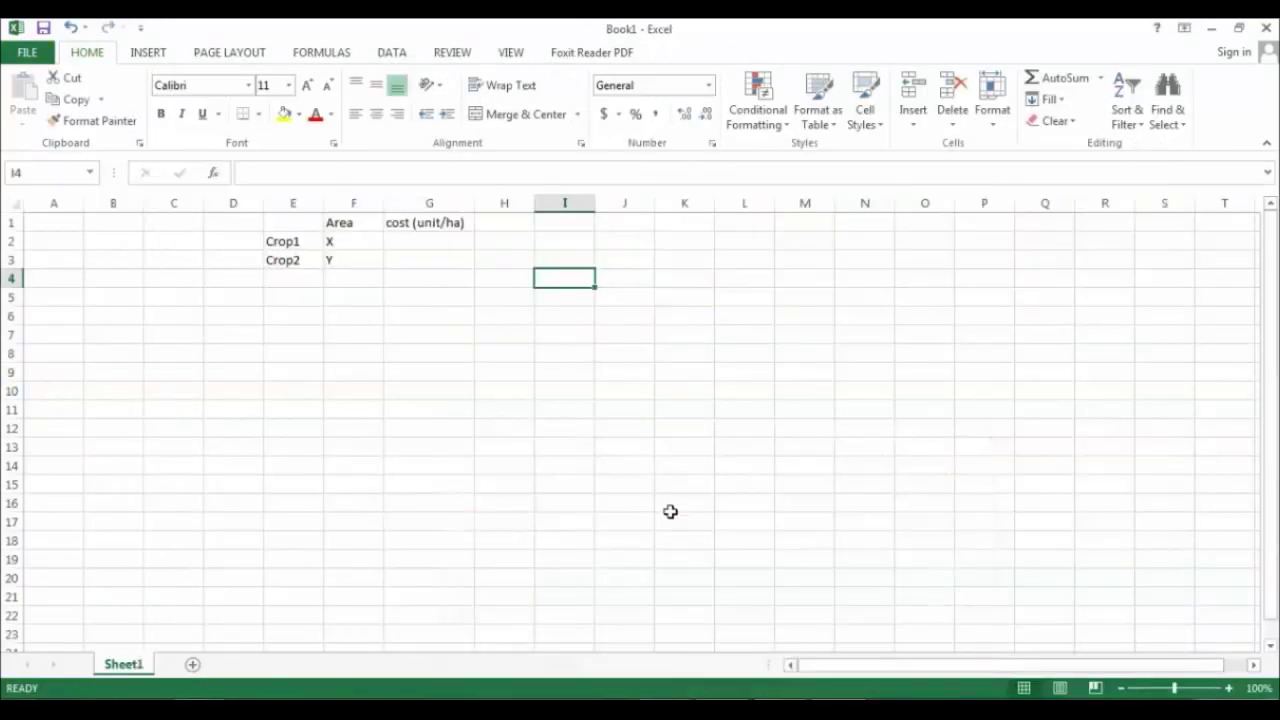
left_click(434, 242)
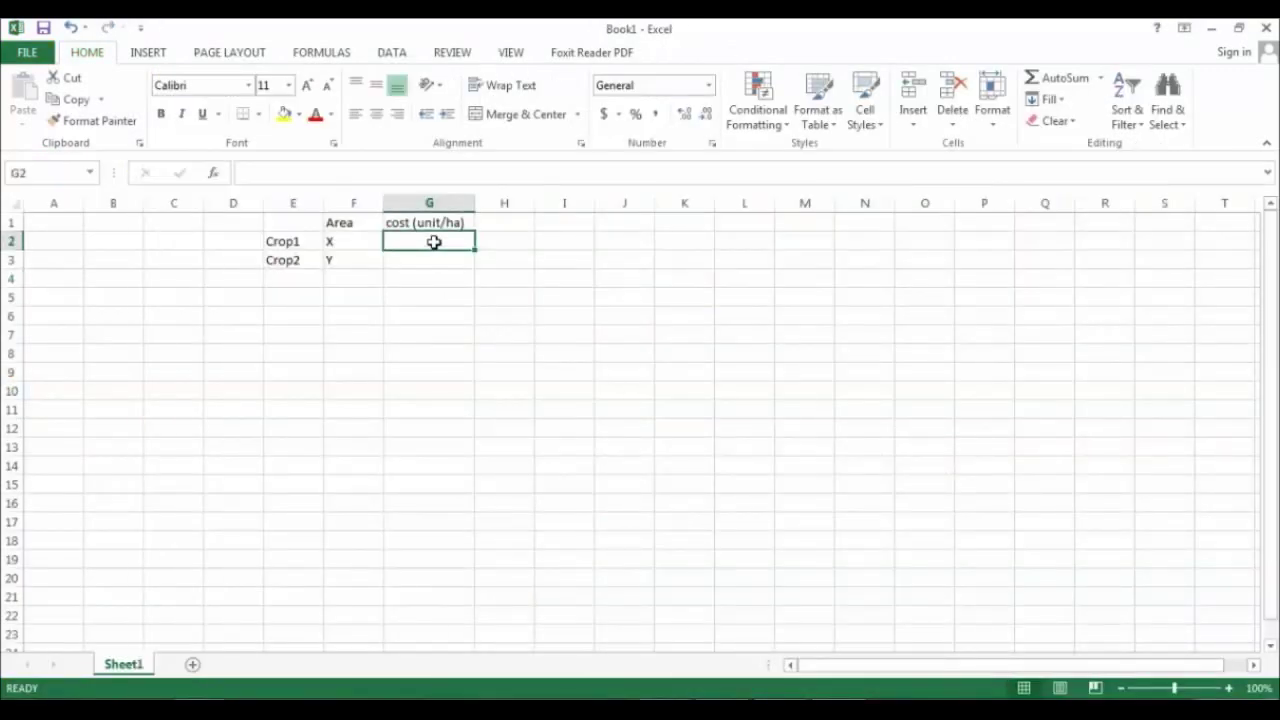
type("2")
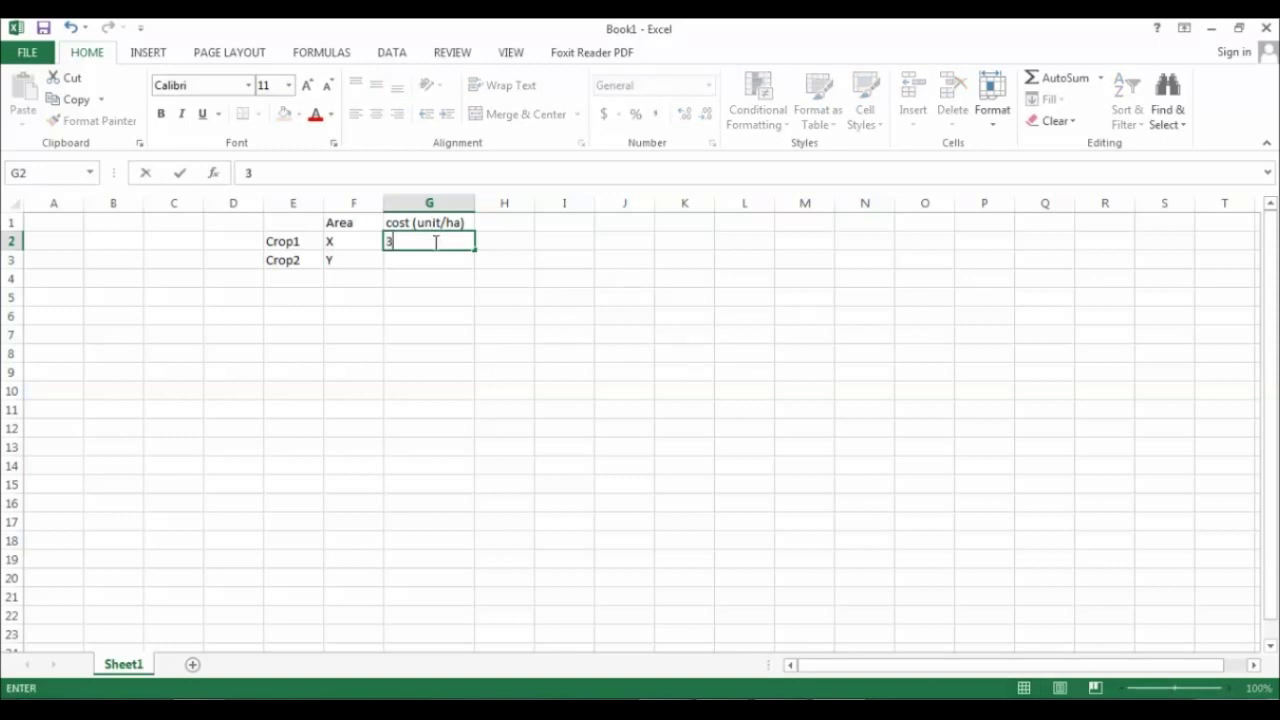
key("Return")
type("1")
key("Tab")
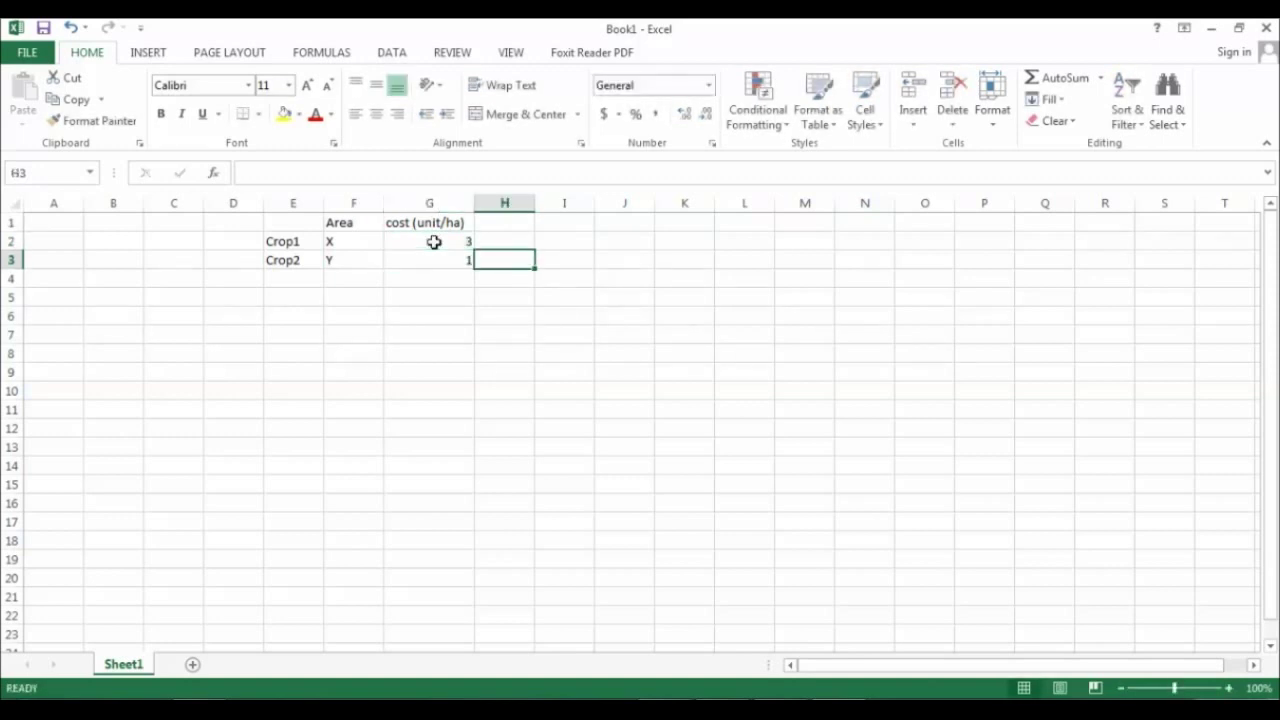
Step: Widen column H and add the heading "Benefit (unit/ha)" in H1
left_click_drag(535, 203, 591, 206)
left_click(535, 226)
type("Benefit (unit/ha")
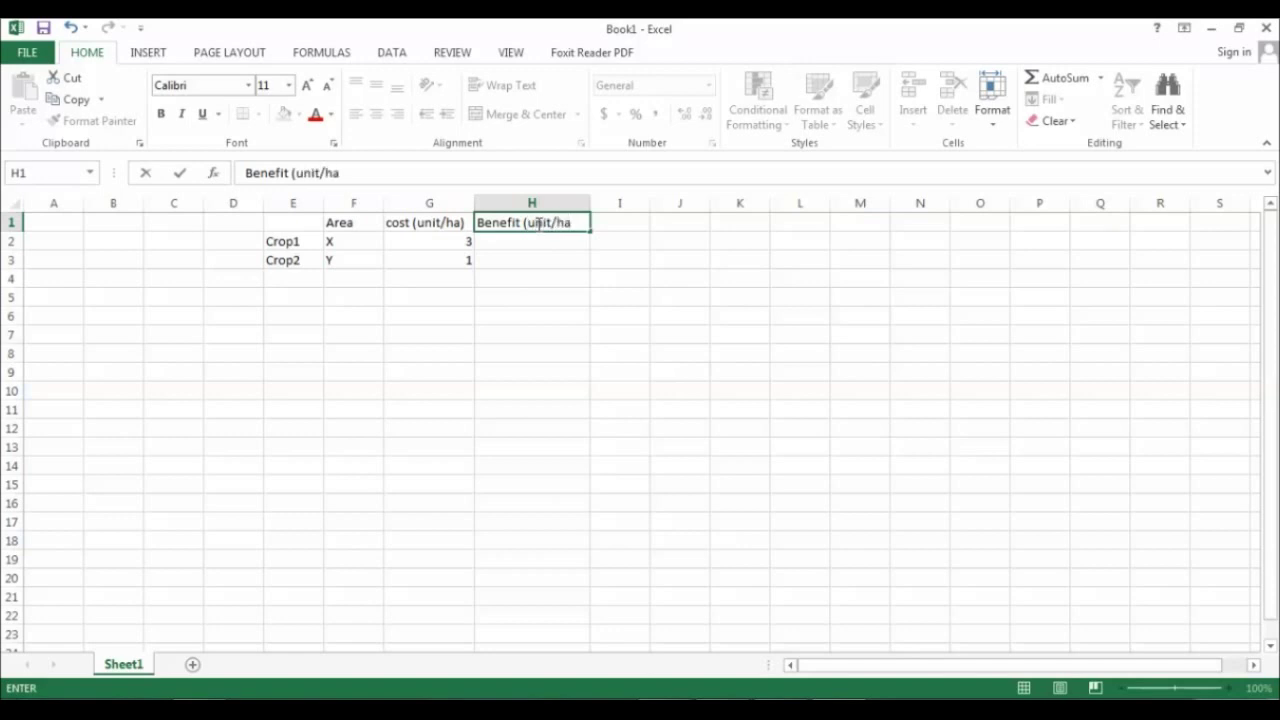
type(")")
key("Return")
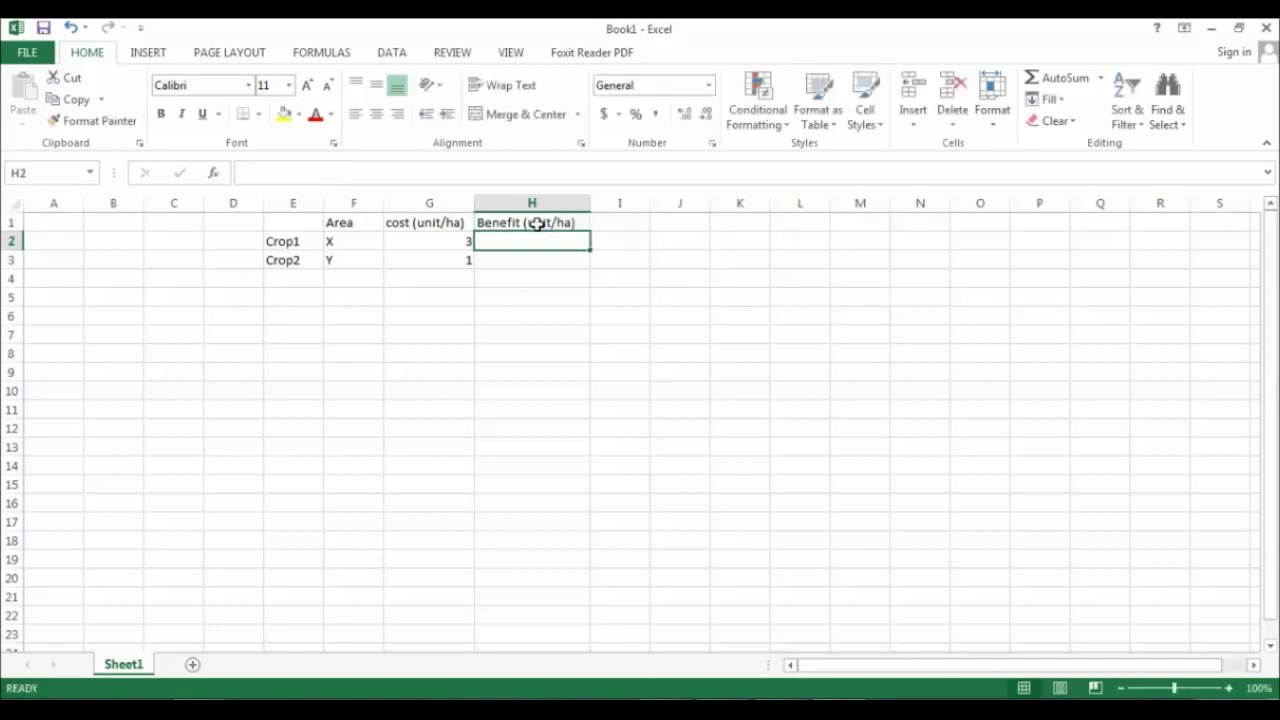
Step: Check the crop benefits on the PowerPoint example slide, then return to Excel and enter 5 in H2 and 2 in H3
left_click(795, 700)
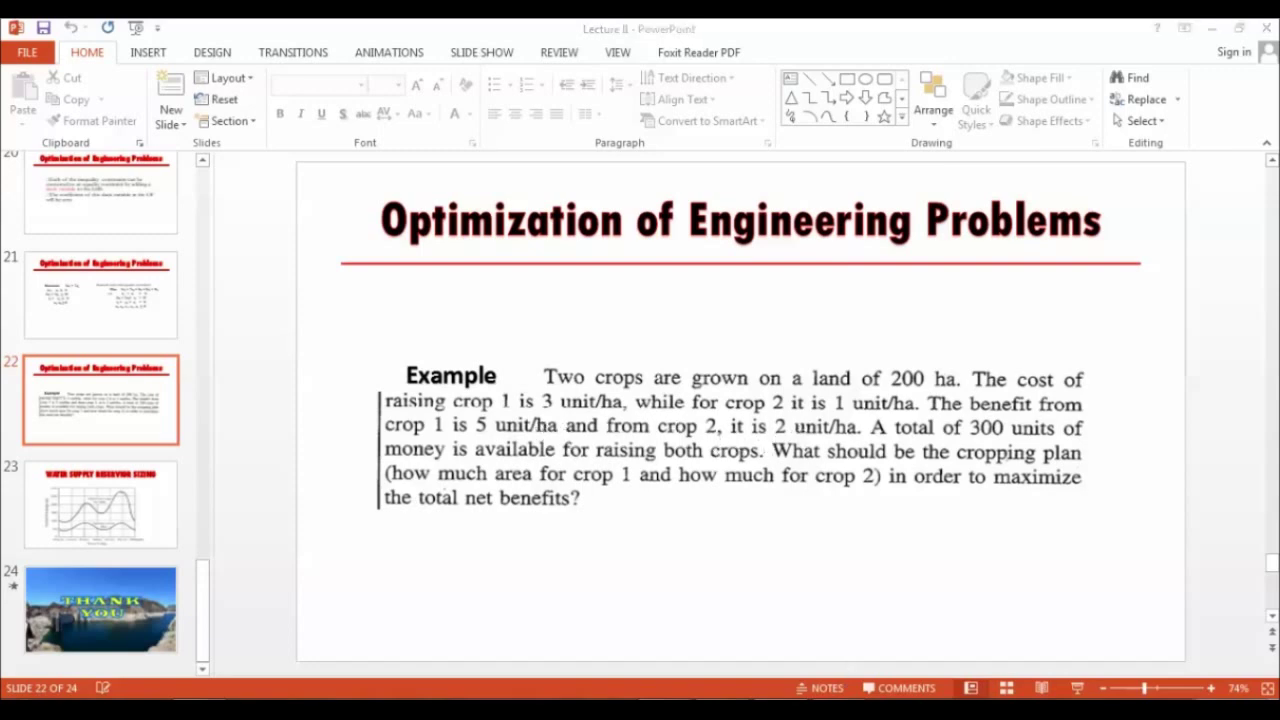
type("5")
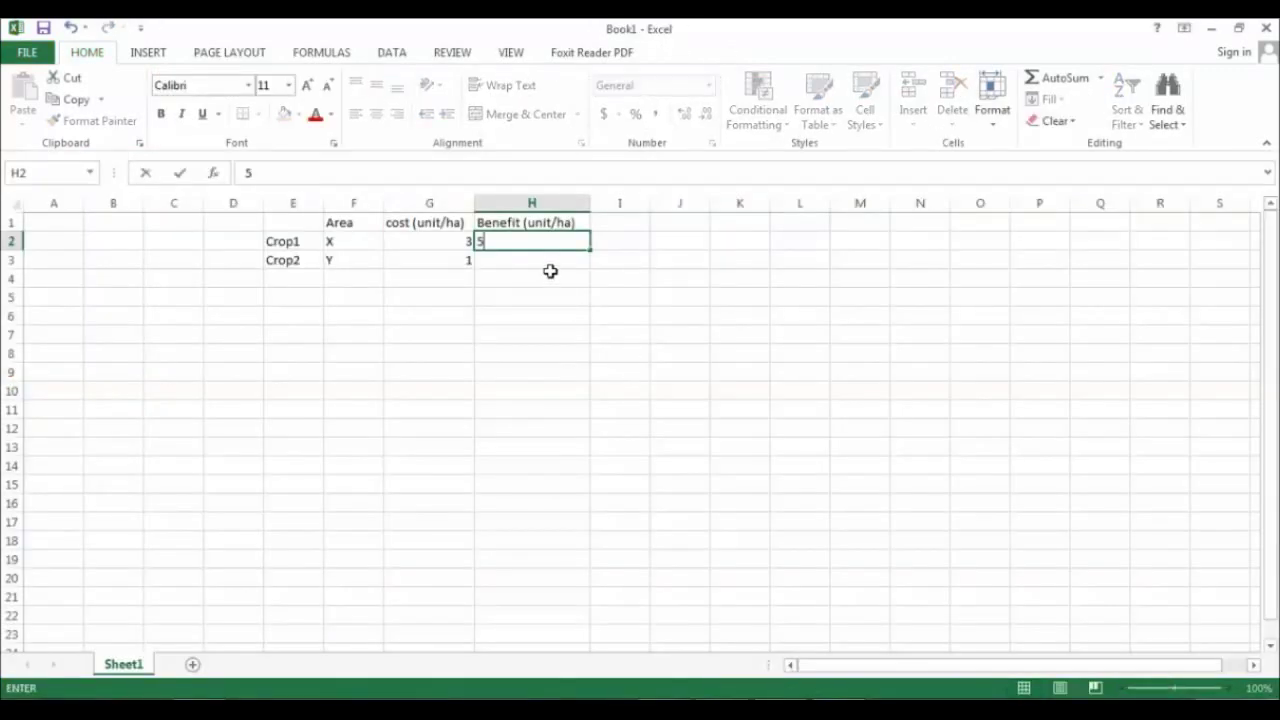
key("Return")
type("2")
key("Return")
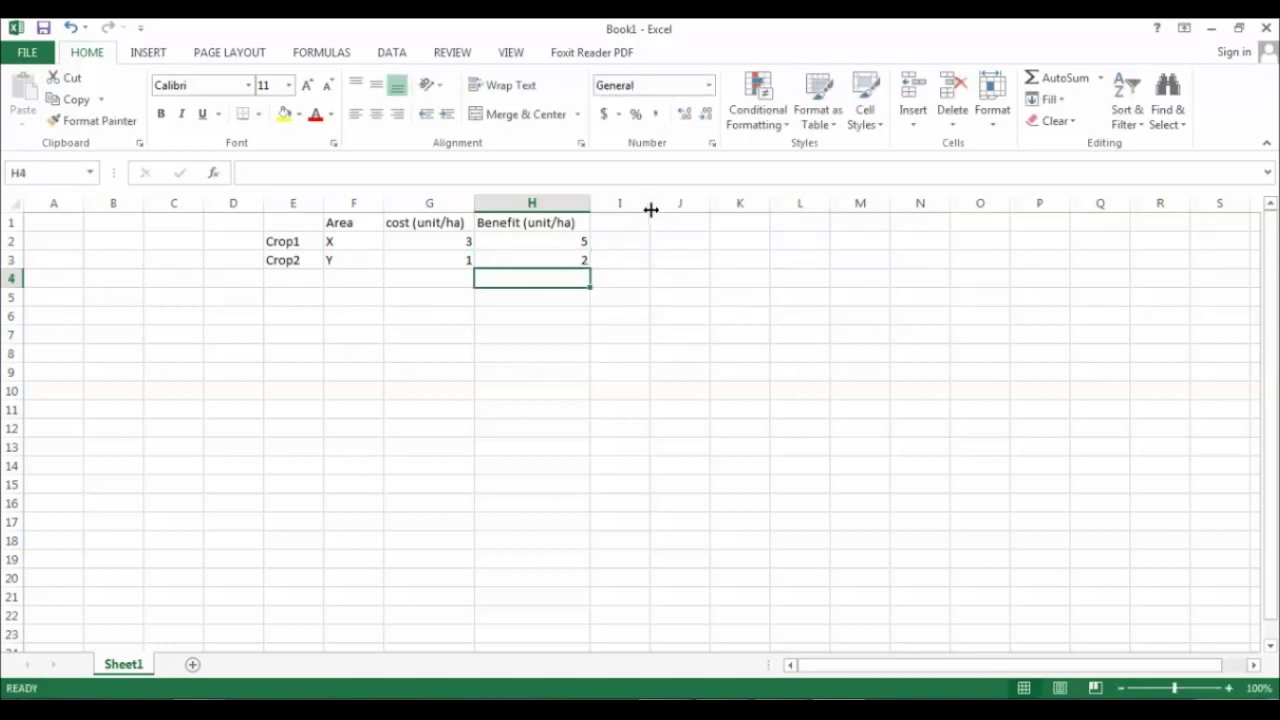
left_click_drag(650, 205, 645, 205)
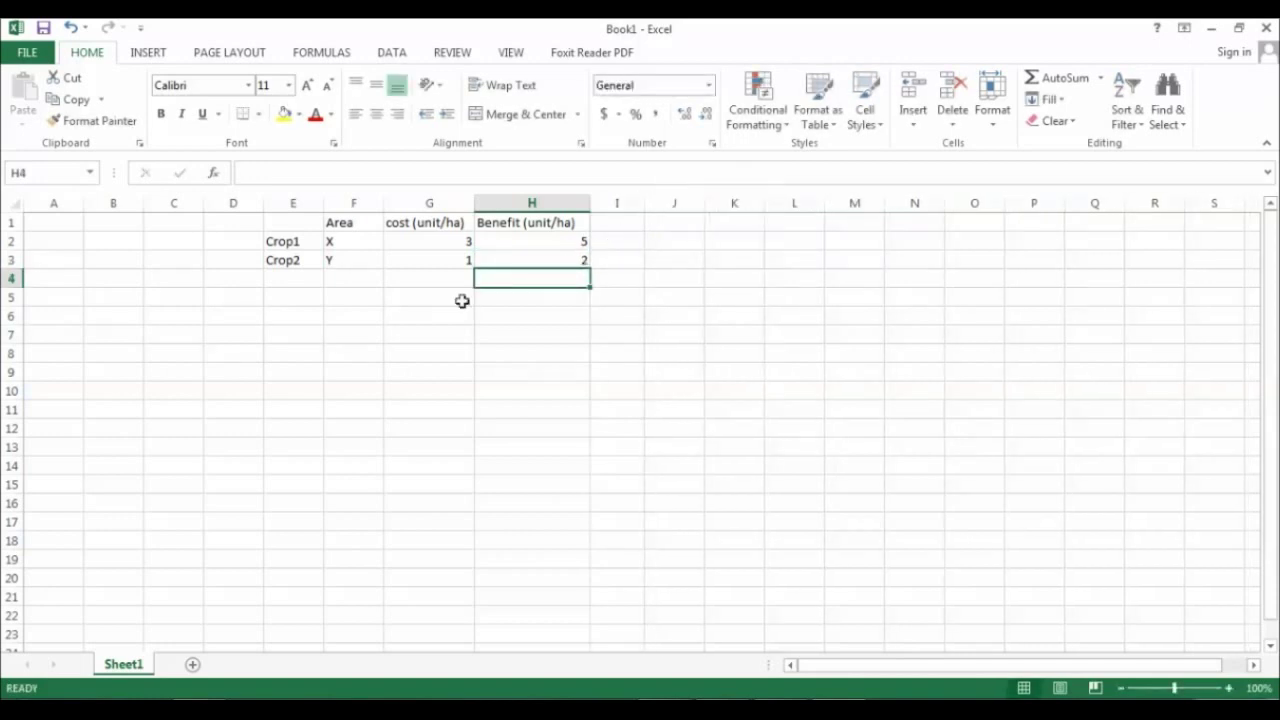
Step: Enter the label "Money Avialable" in G5, widen column G to fit it, and enter 300 in H5
left_click(428, 286)
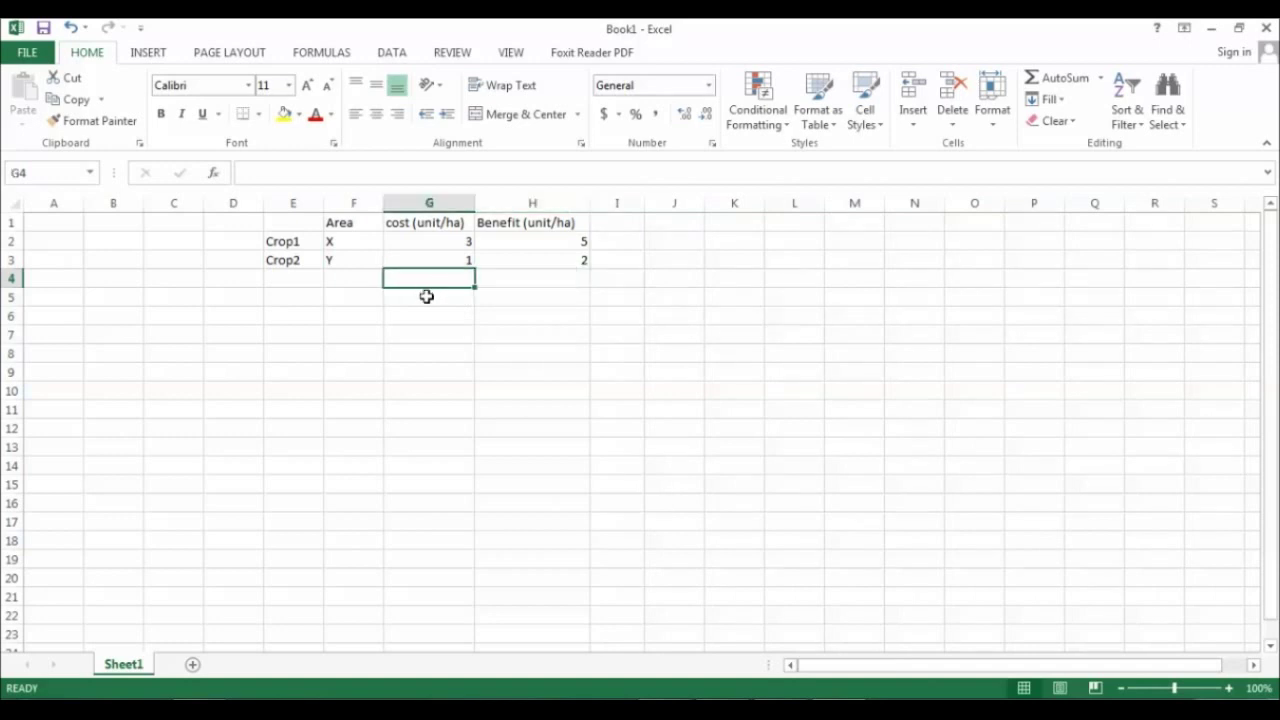
left_click(426, 301)
type("Mon")
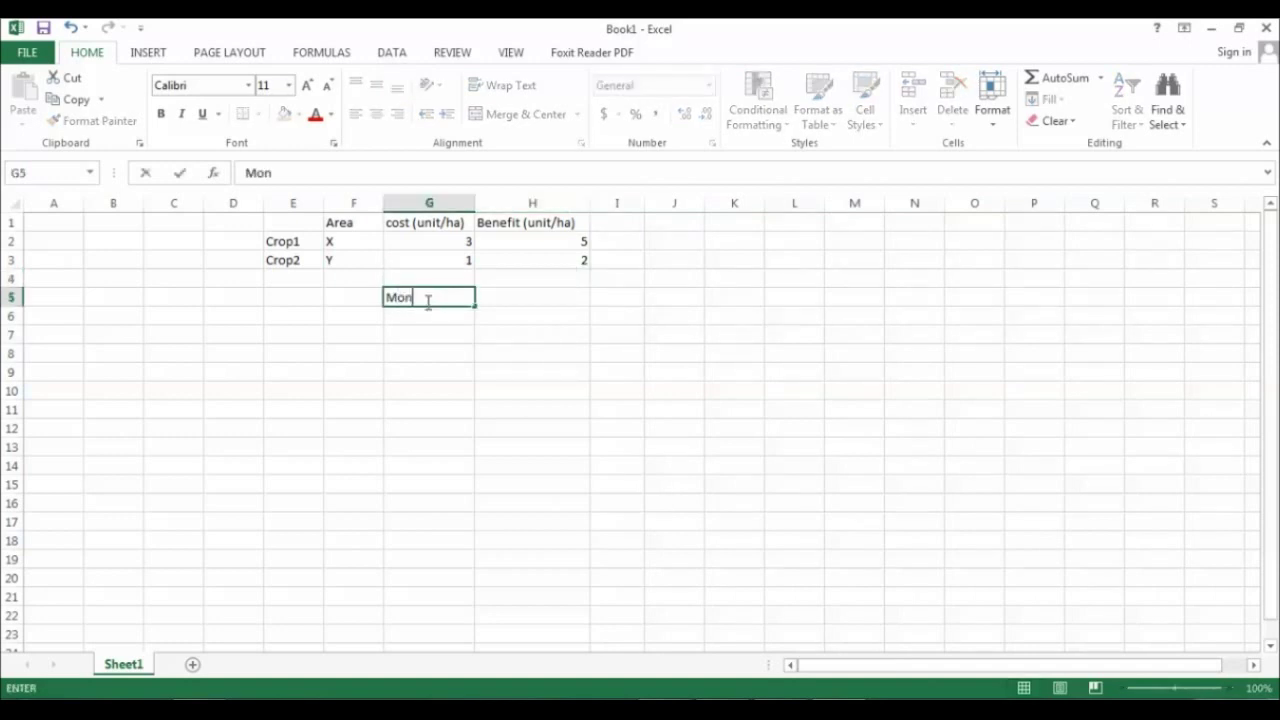
type("ey Avialable")
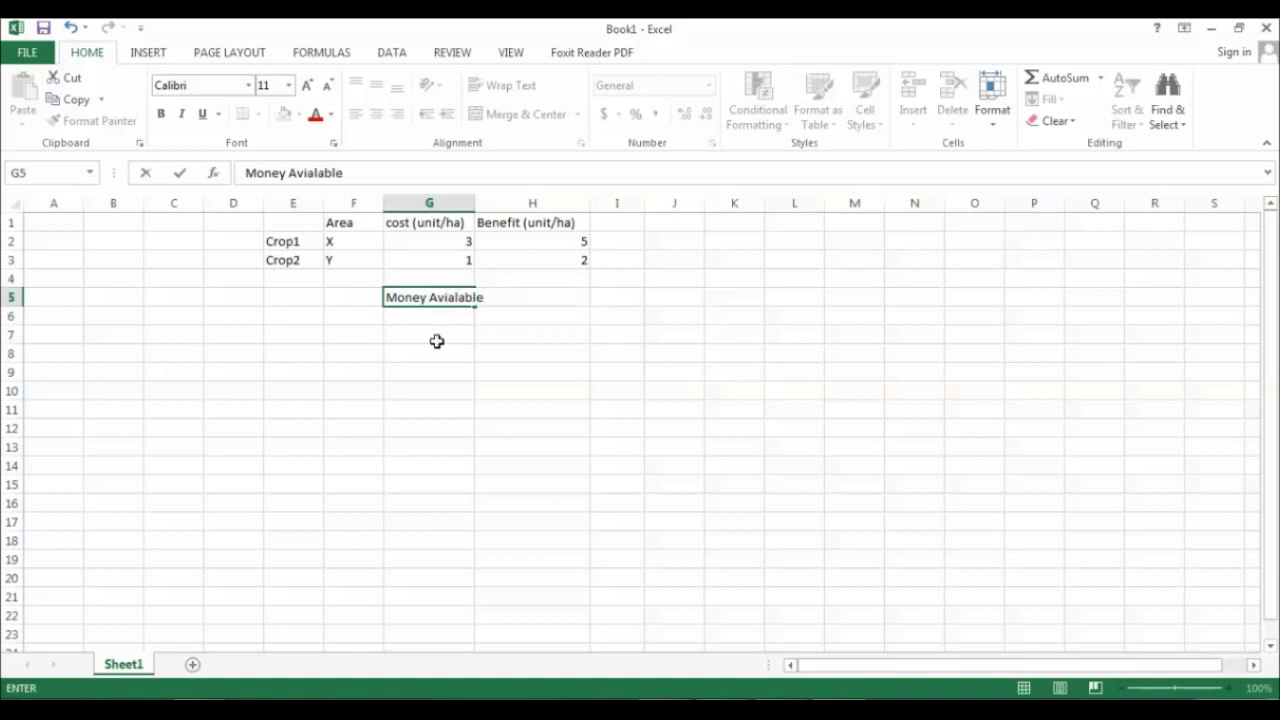
left_click(437, 350)
left_click_drag(477, 203, 492, 203)
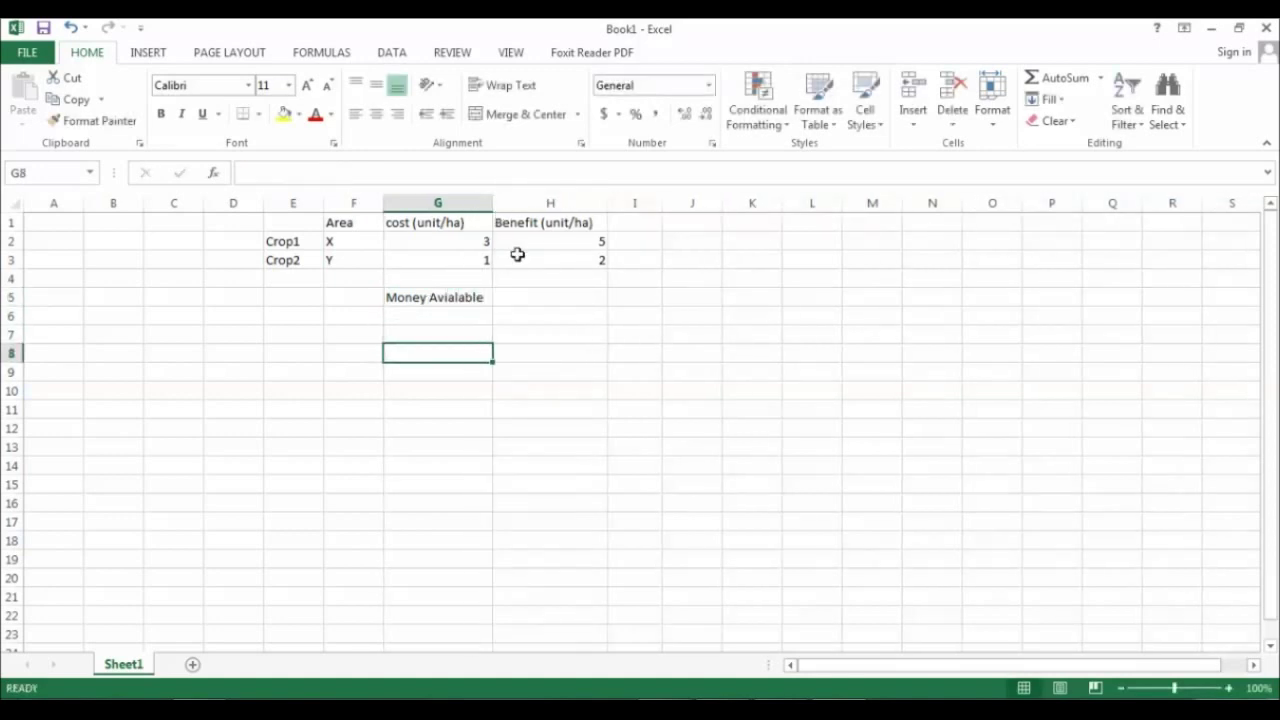
left_click(541, 298)
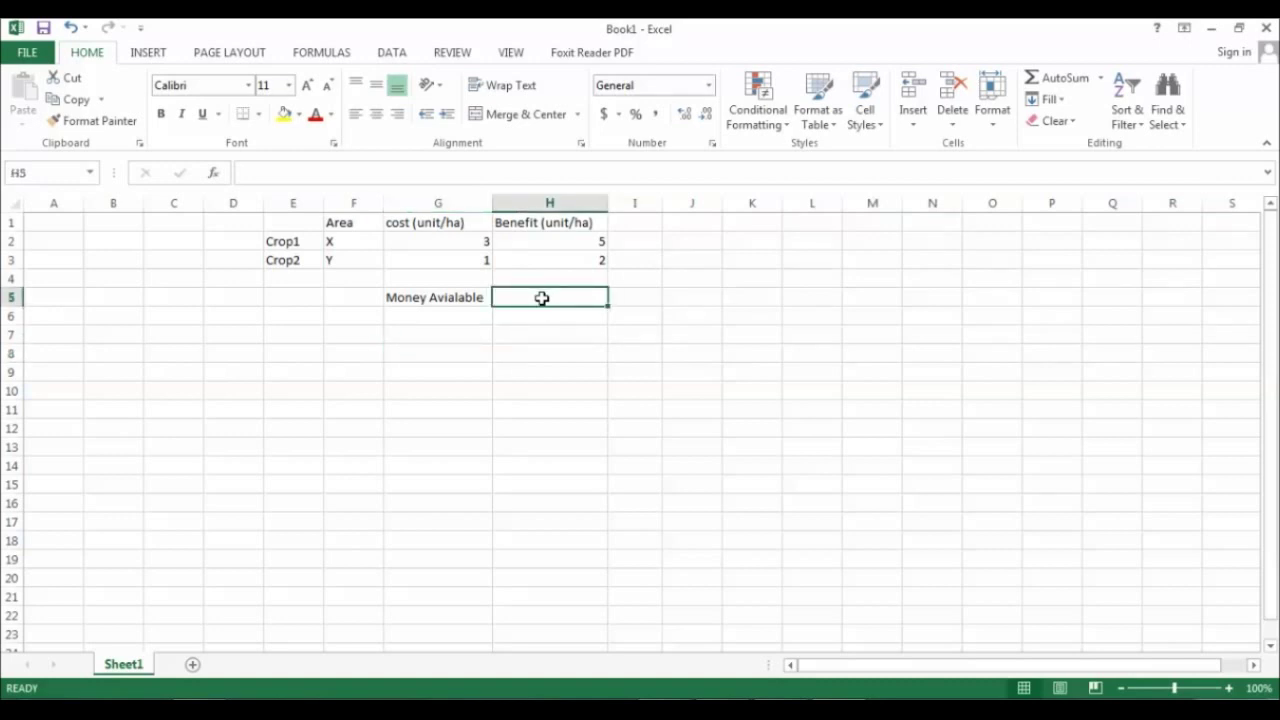
type("300")
Step: Enter the label "Land Available" in G6 with the value 200 in H6
left_click(448, 313)
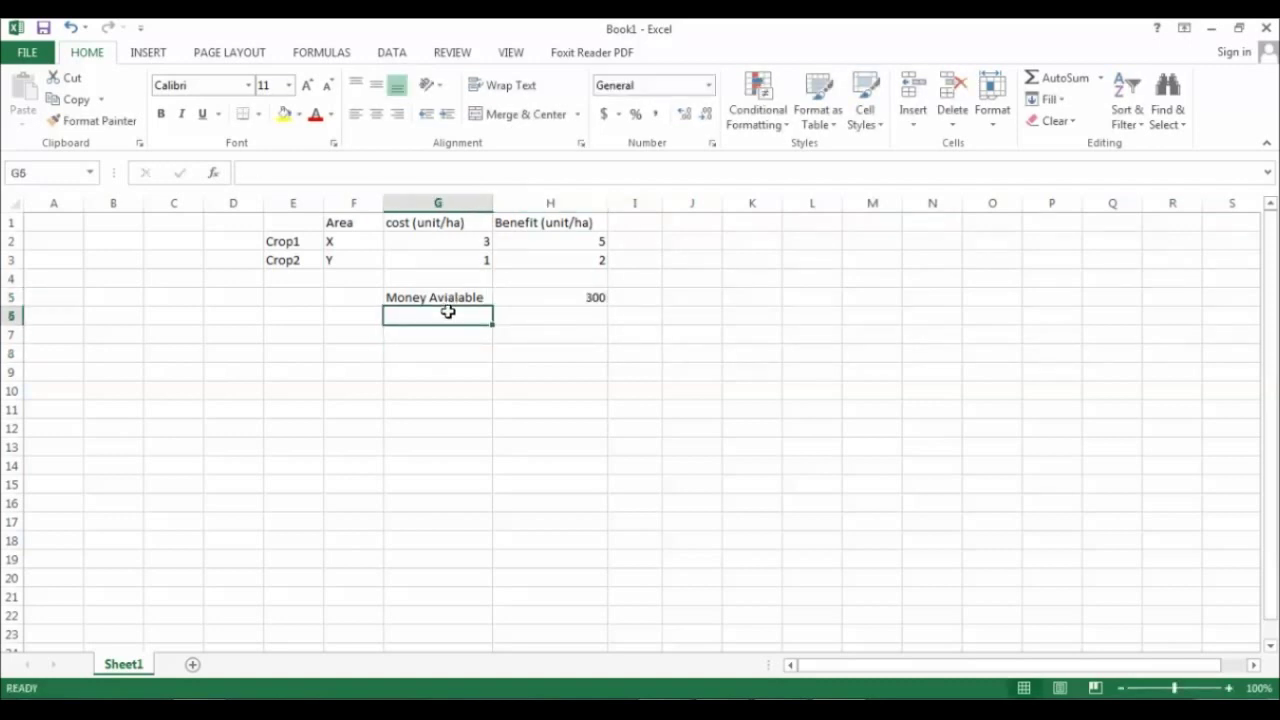
type("Land Available")
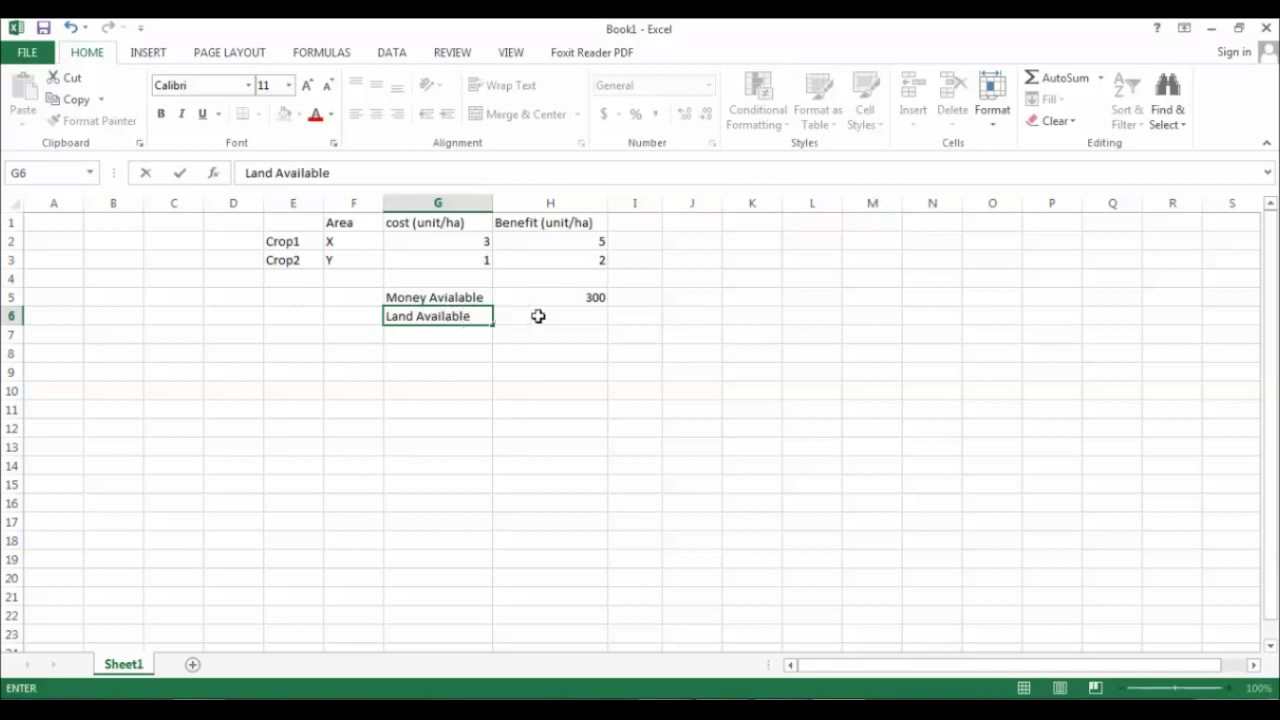
left_click(538, 316)
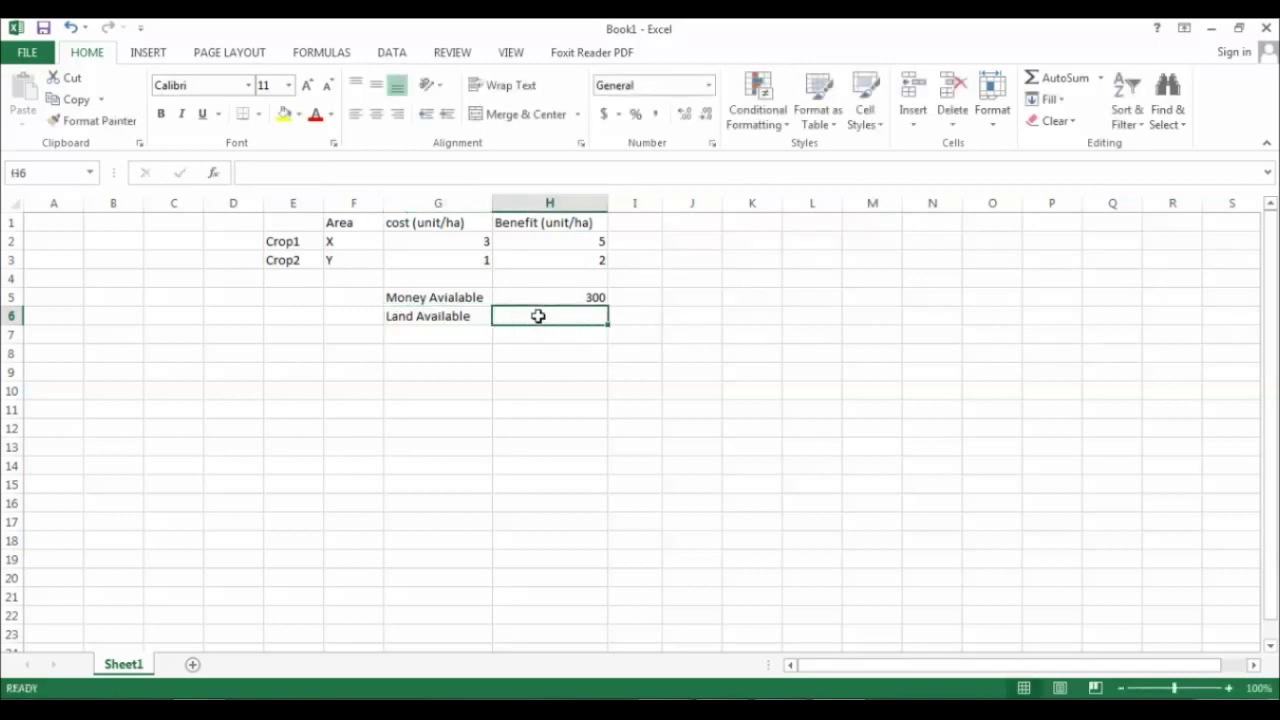
type("2000")
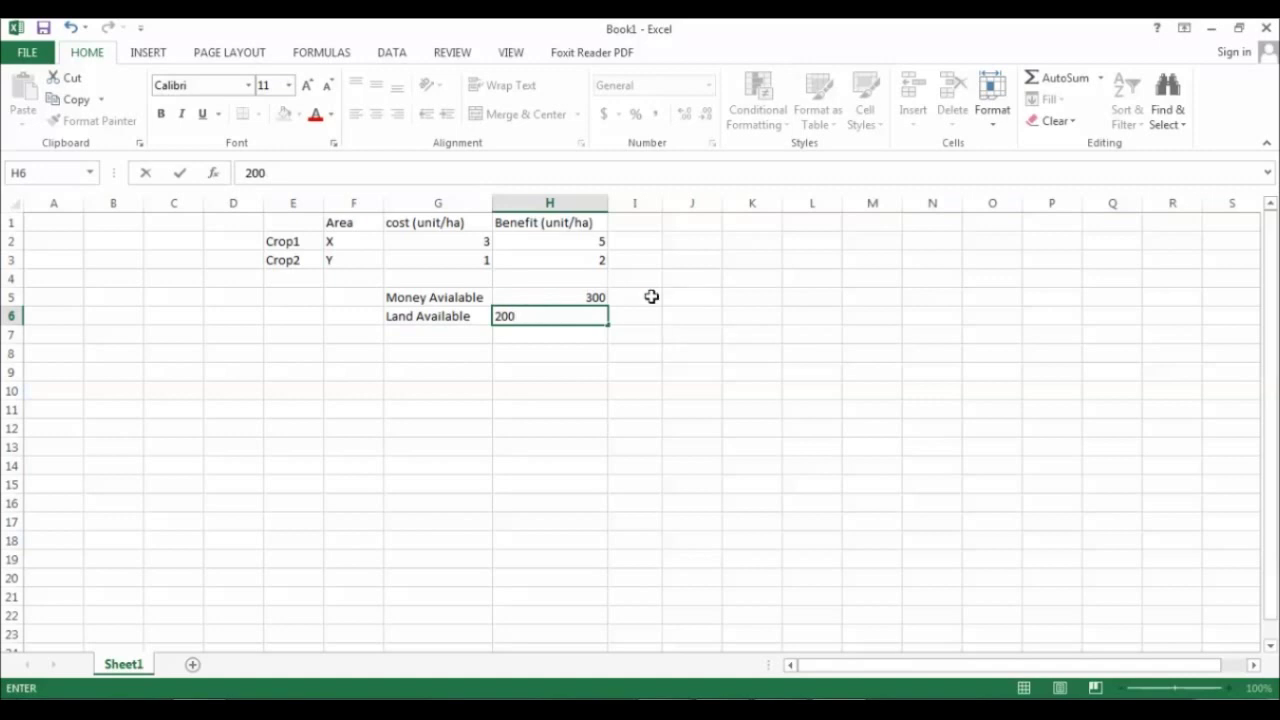
Step: Append the units to the available resources so H5 reads 300unit and H6 reads 200ha
left_click(651, 297)
type("u")
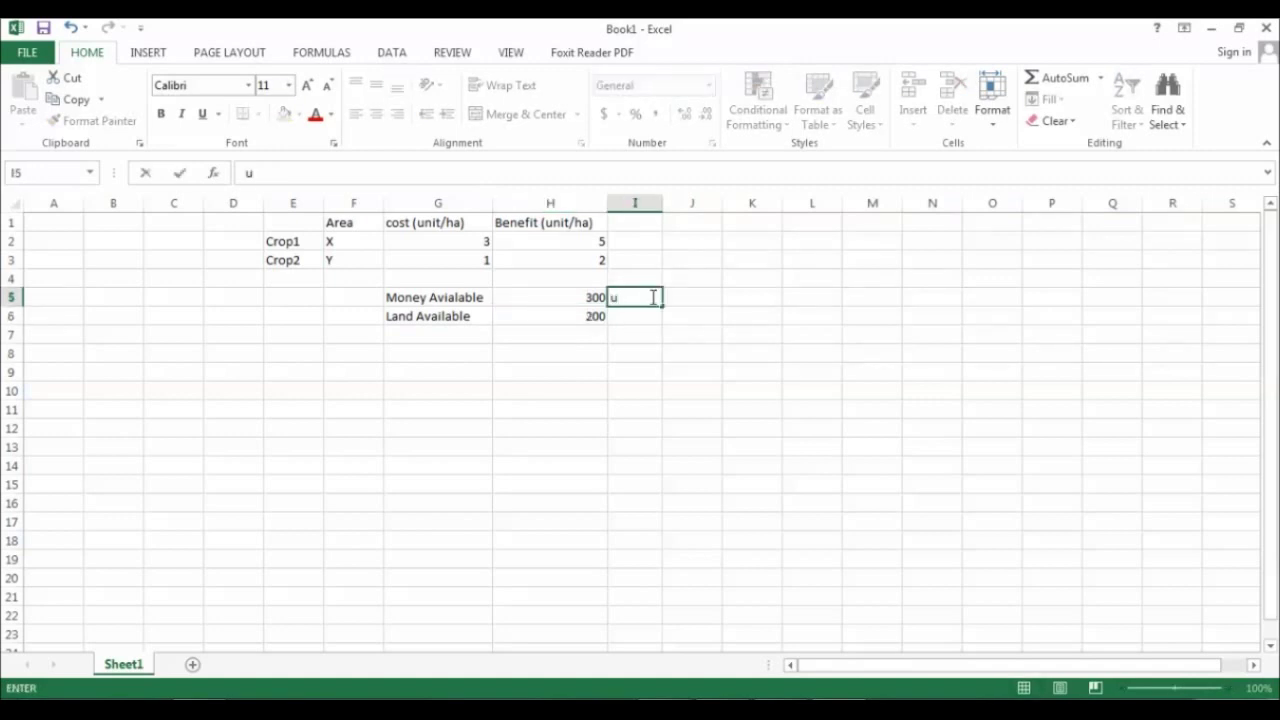
double_click(594, 297)
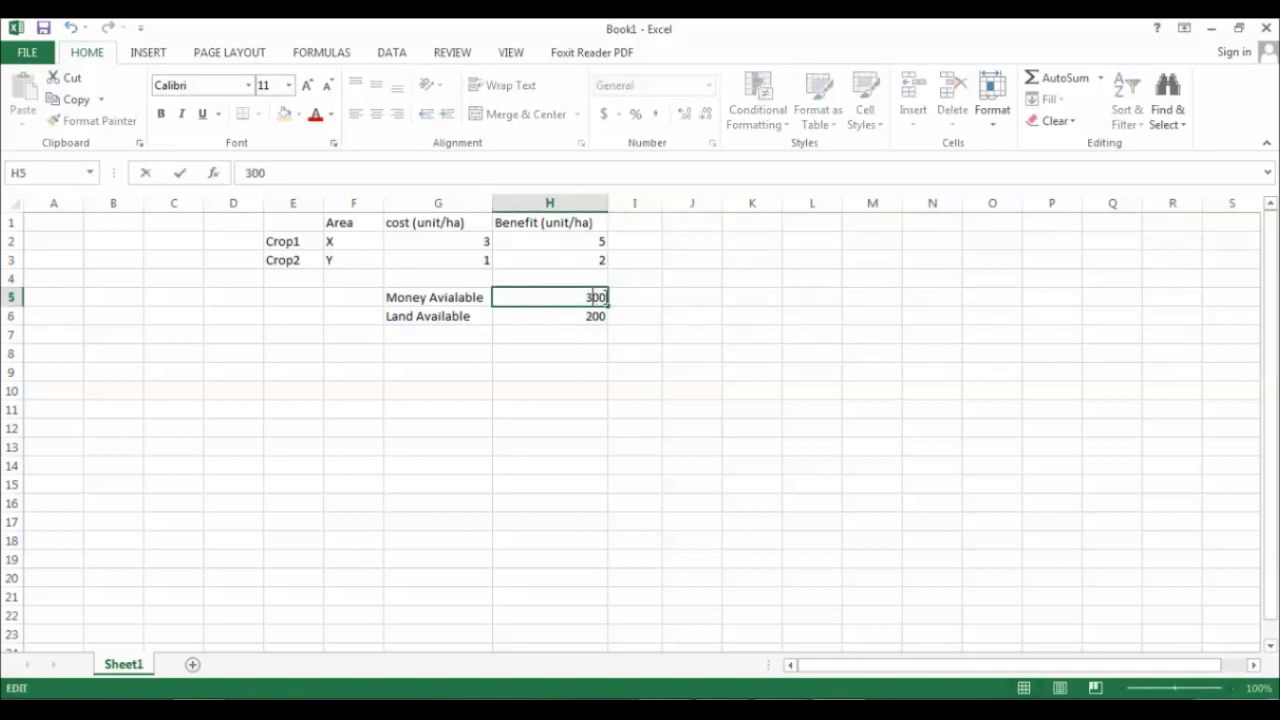
type("unit")
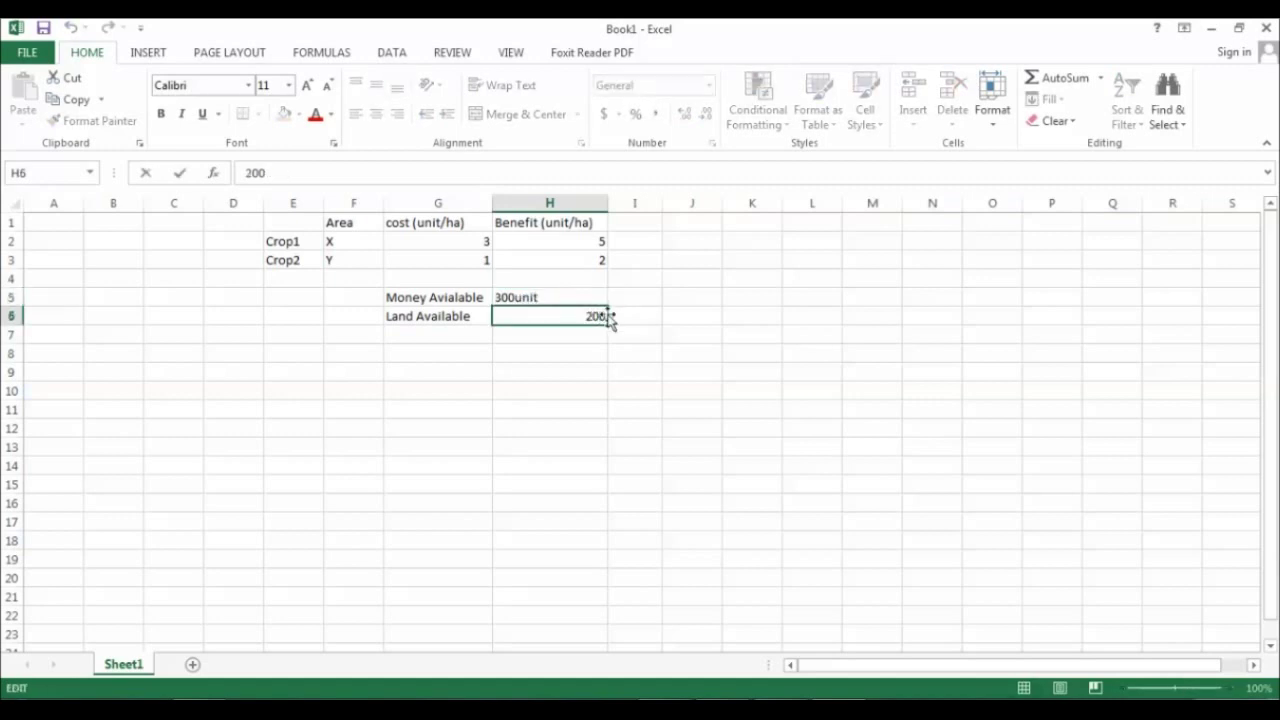
type("ha")
key("Return")
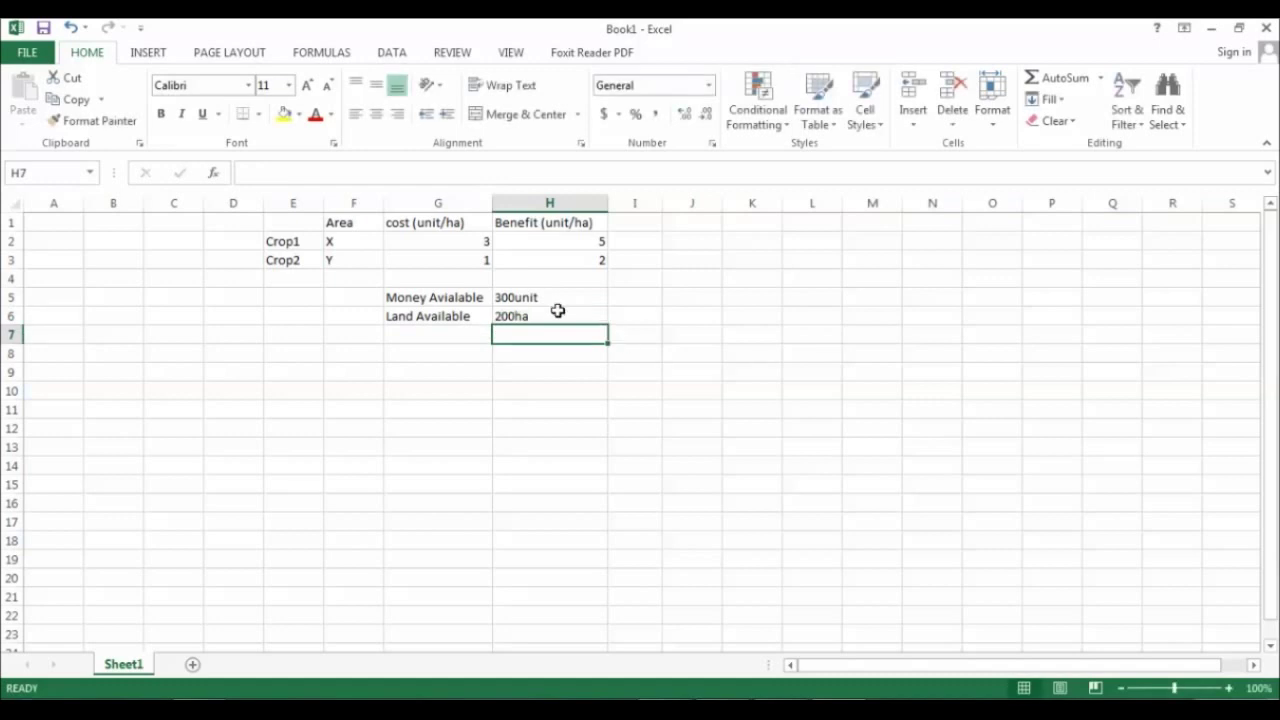
Step: Widen column I and enter the header "Total Cost (unit)" in I1
left_click_drag(662, 203, 701, 203)
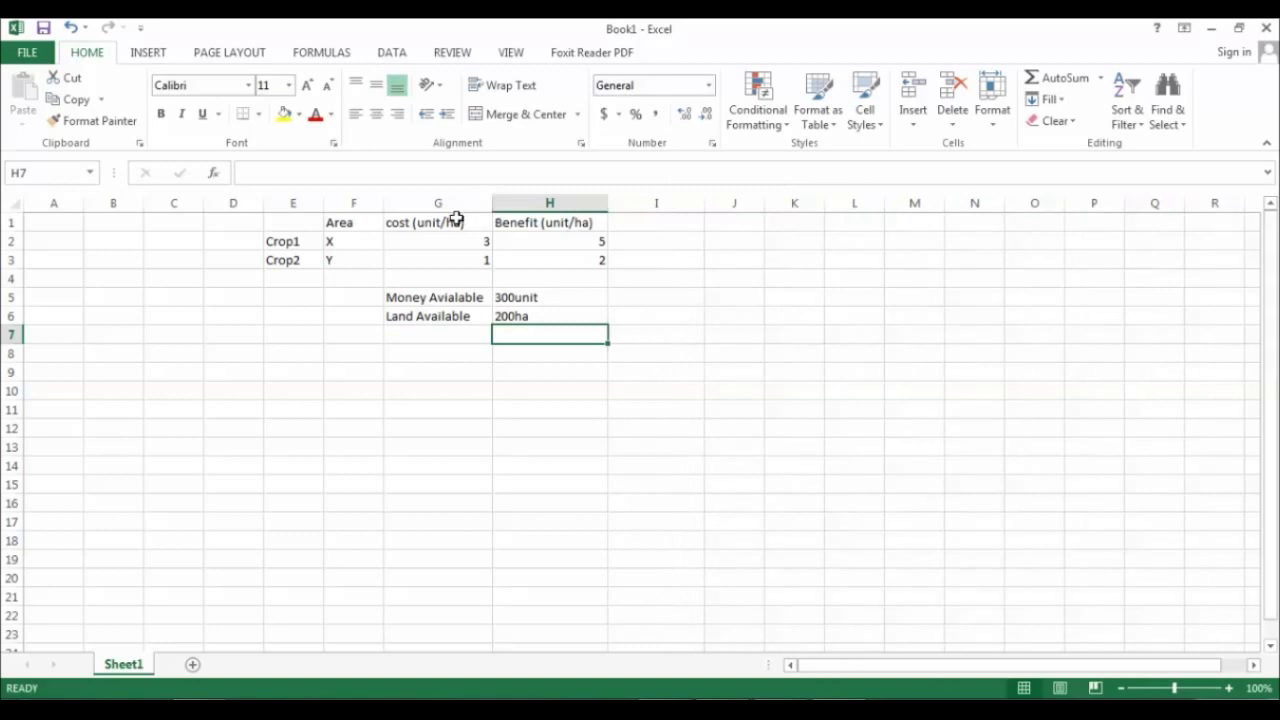
left_click(645, 225)
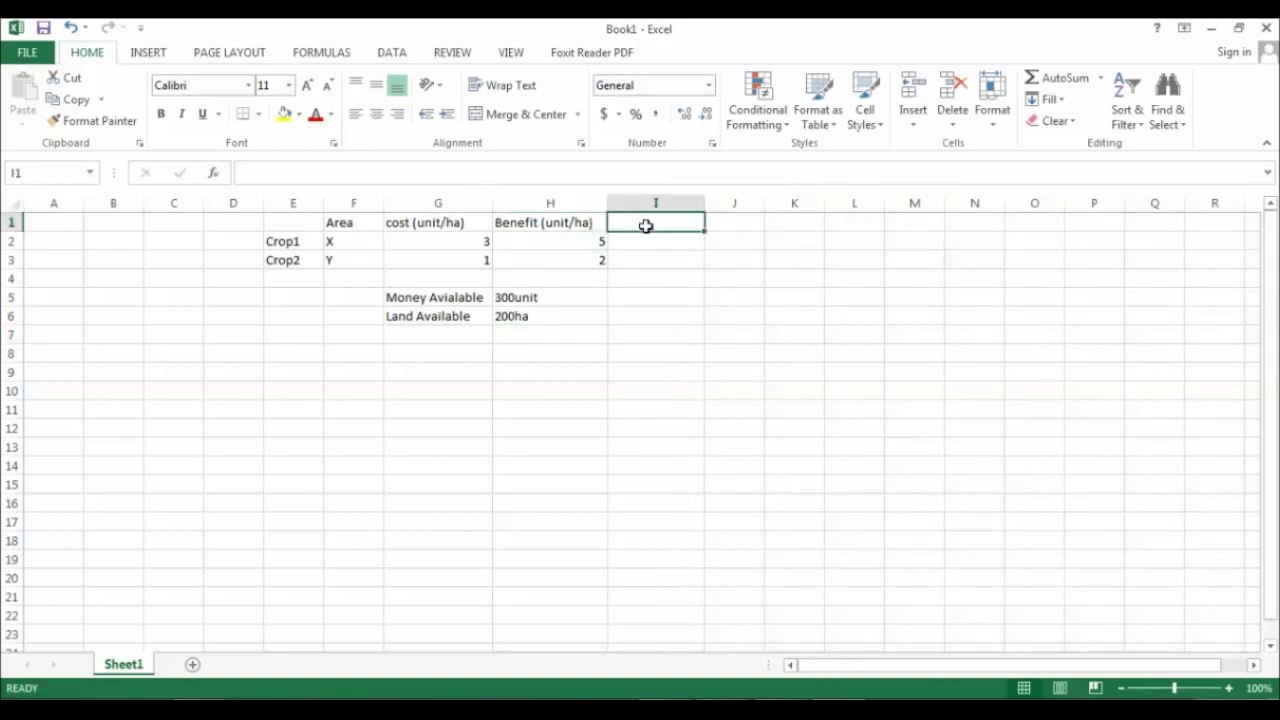
type("Total c")
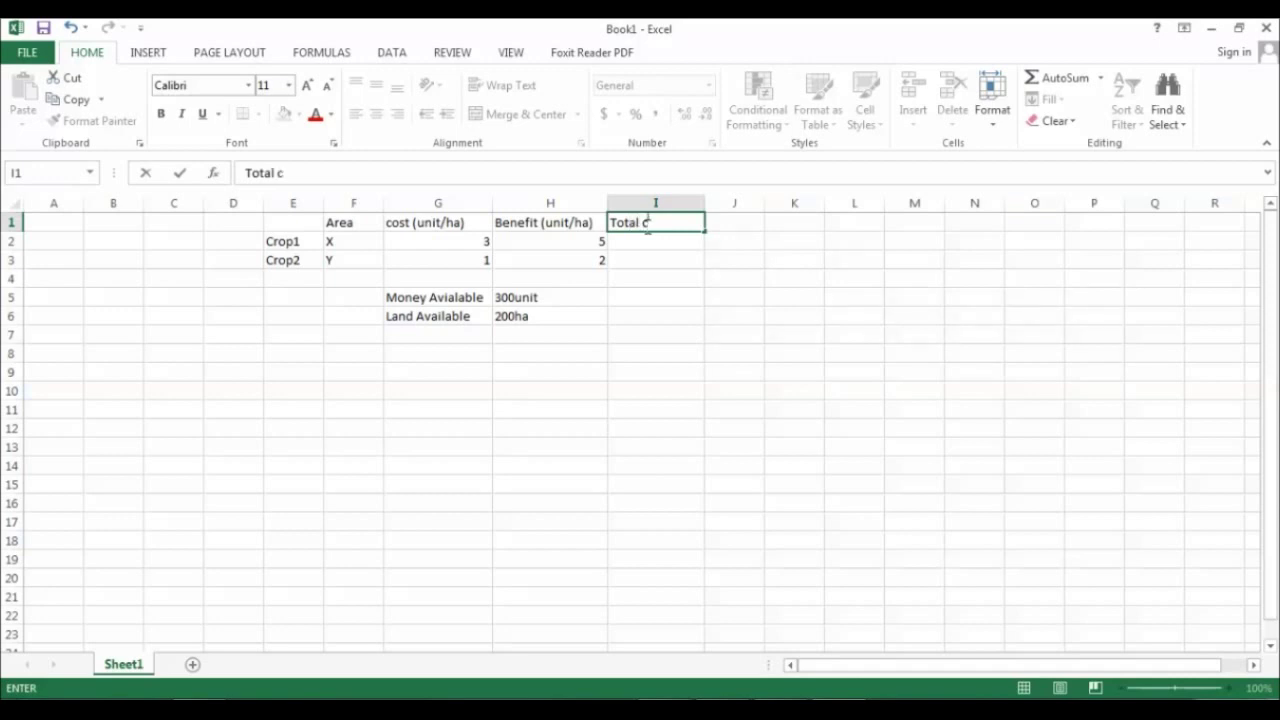
key("BackSpace")
type("Cost")
key("ctrl+Return")
left_click(651, 238)
left_click(662, 223)
double_click(676, 222)
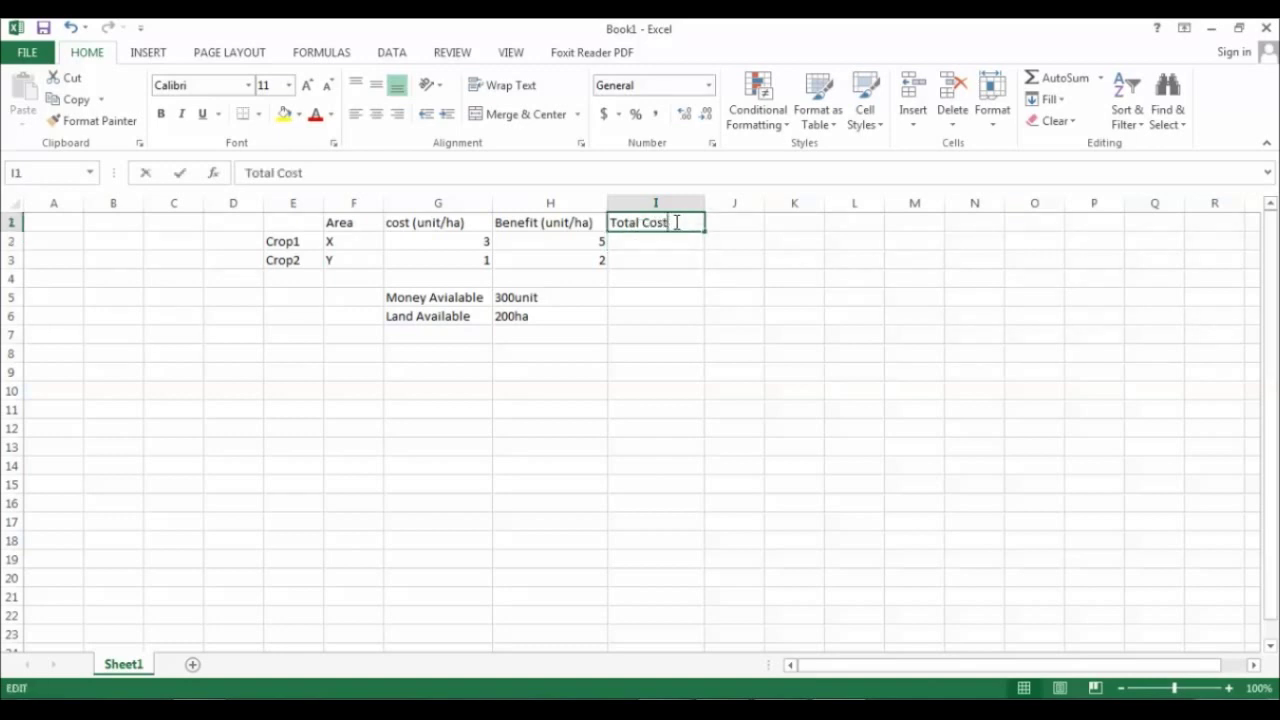
type("(unit")
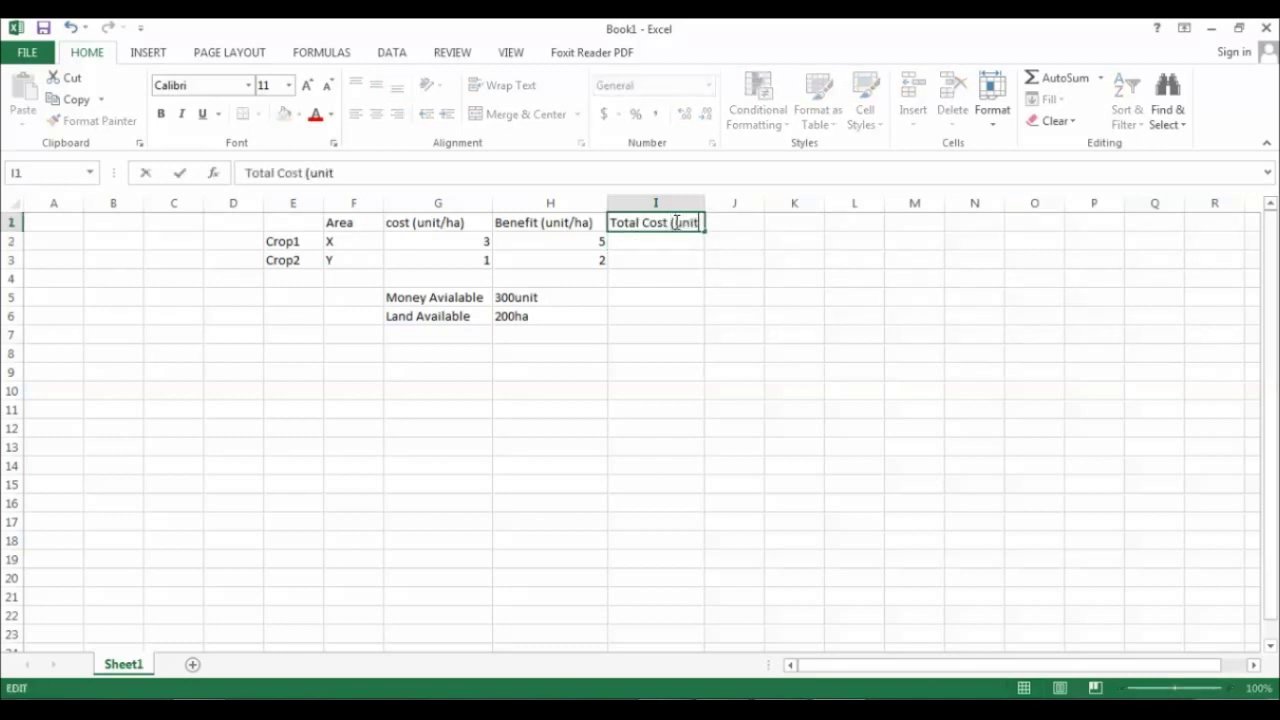
left_click(671, 240)
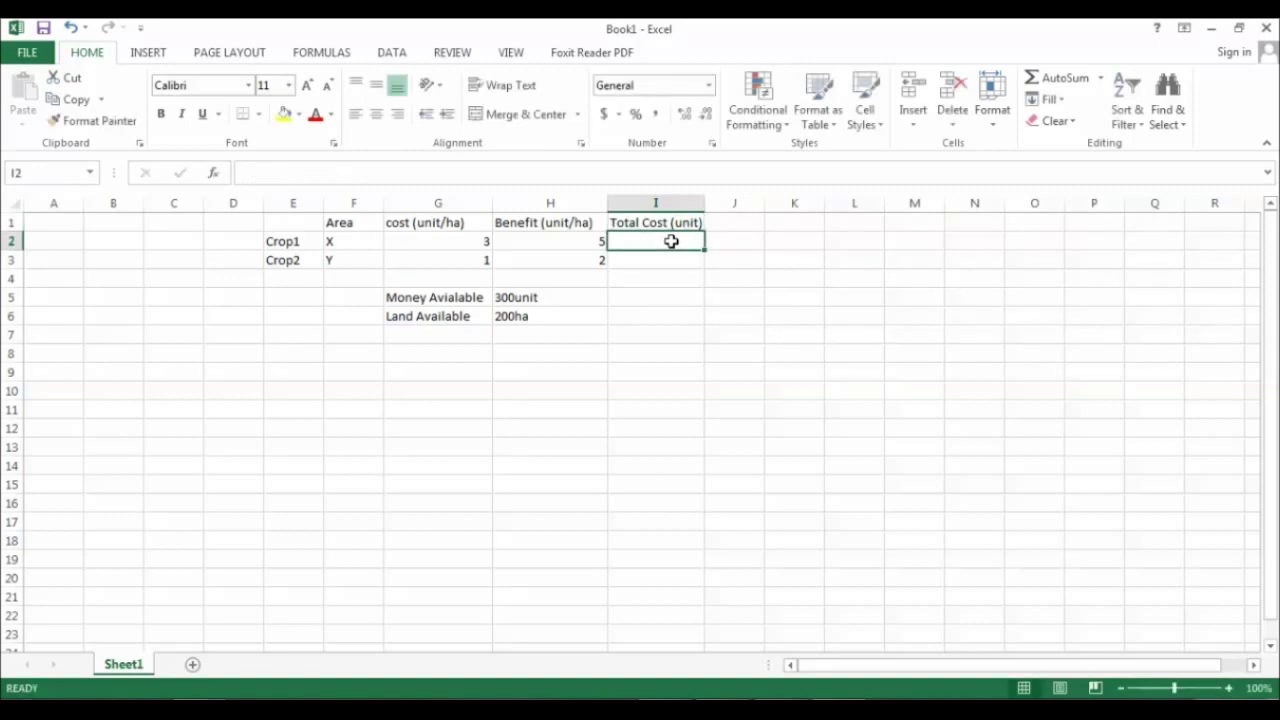
Step: Append the unit to the area header in F1 so it reads "Area (ha)"
left_click(345, 244)
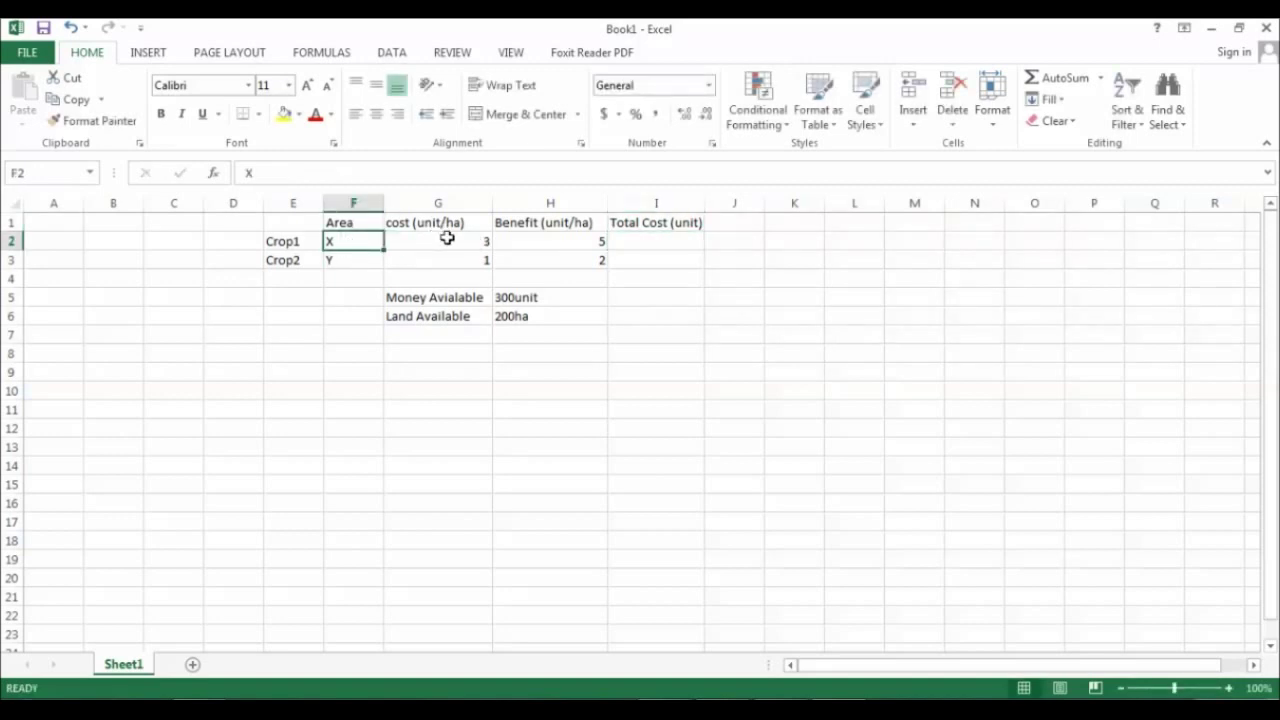
left_click(447, 238)
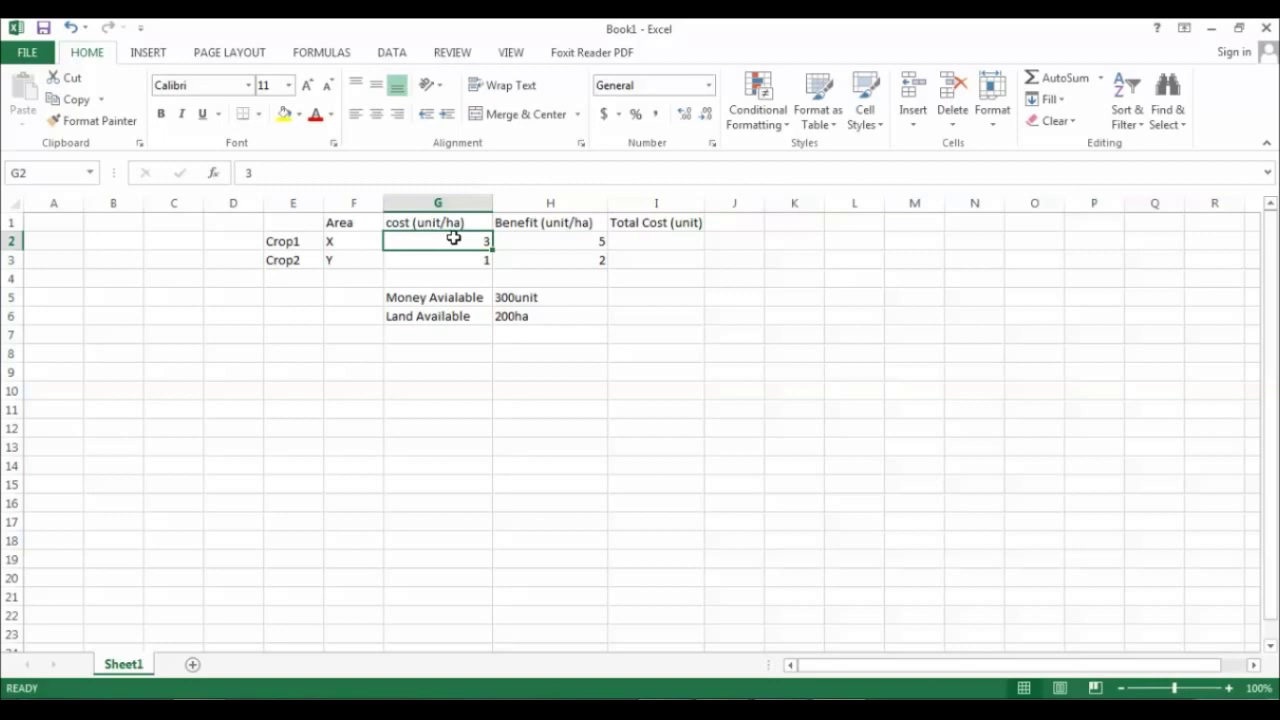
left_click(373, 228)
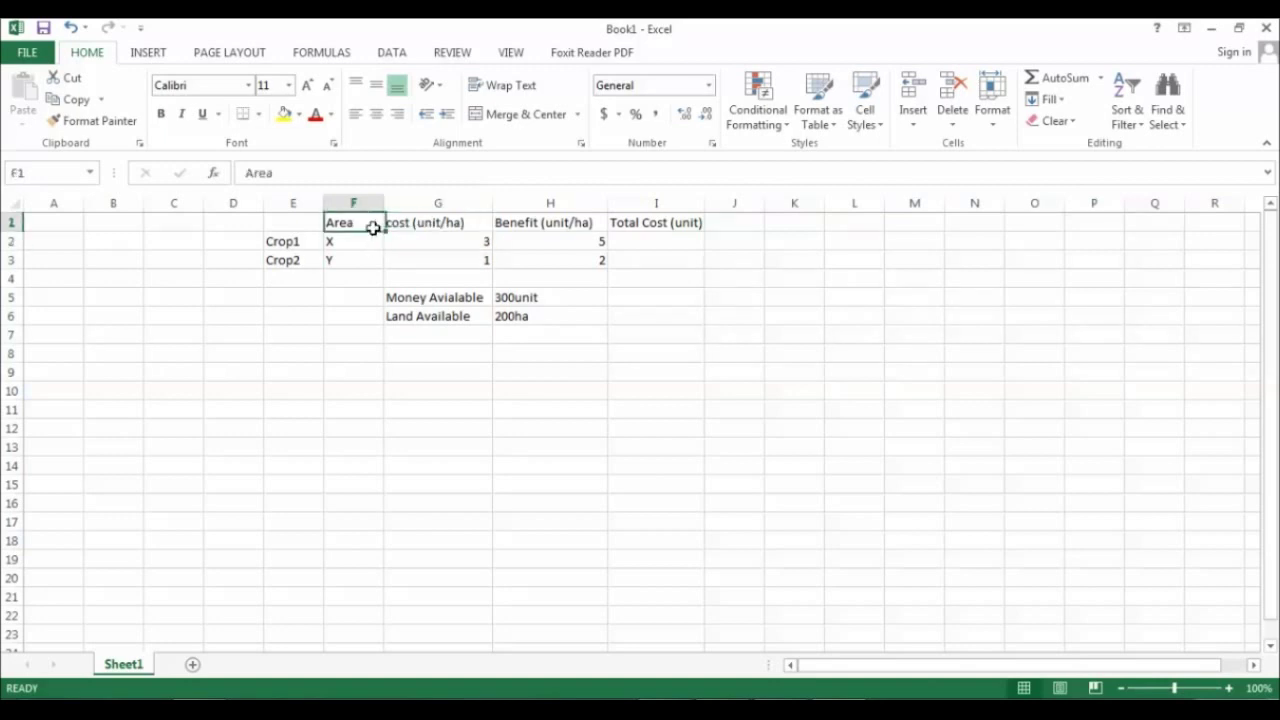
double_click(373, 228)
type("(ha")
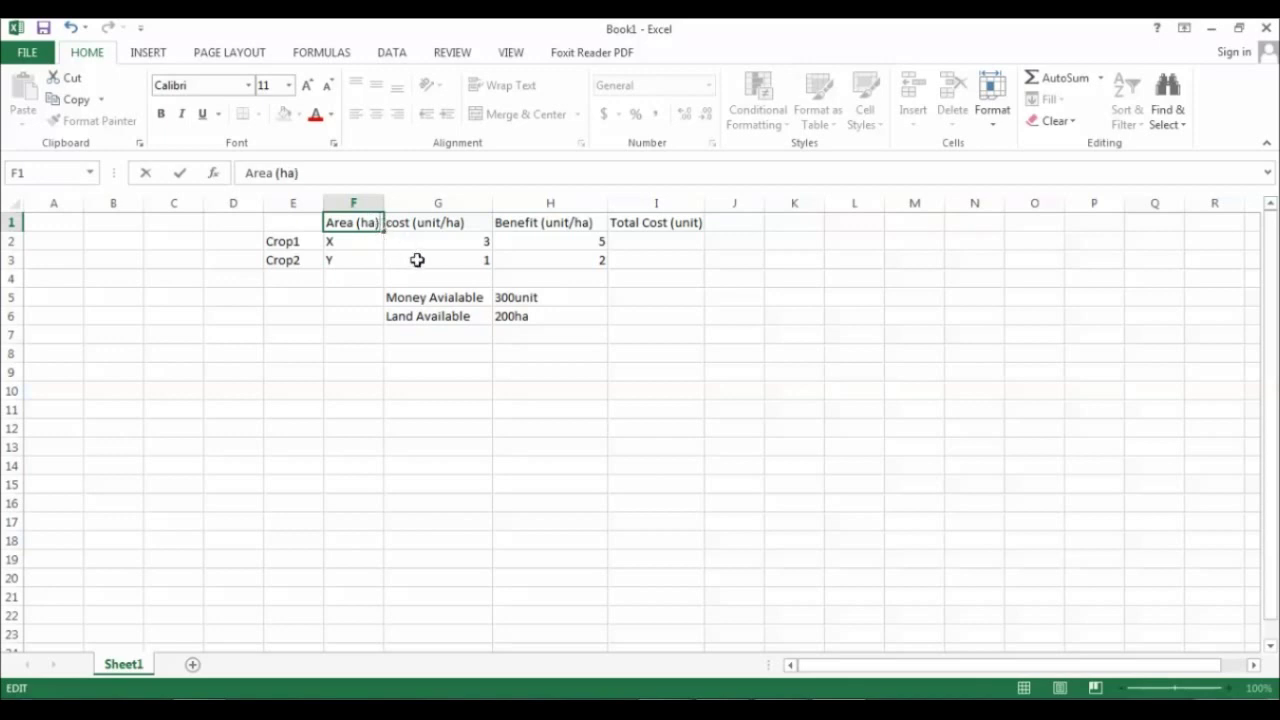
left_click(416, 240)
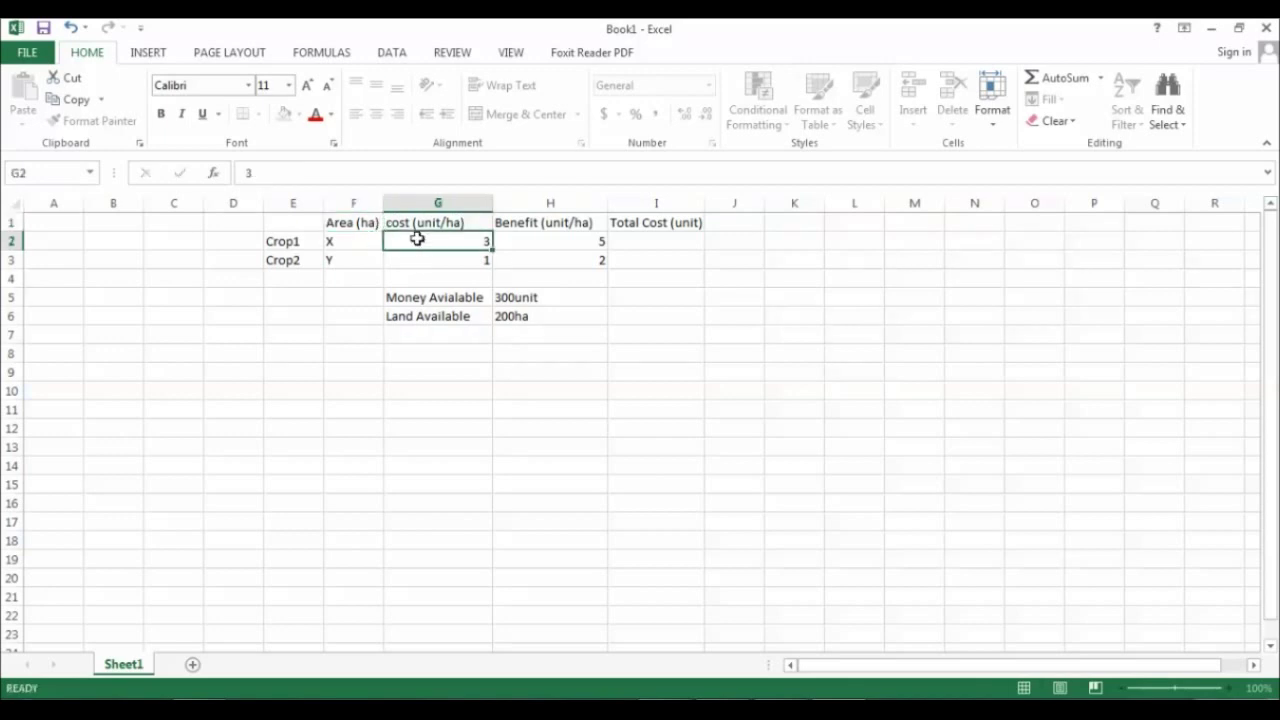
Step: Enter the total cost expressions 3X for Crop1 in I2 and Y for Crop2 in I3
left_click(331, 243)
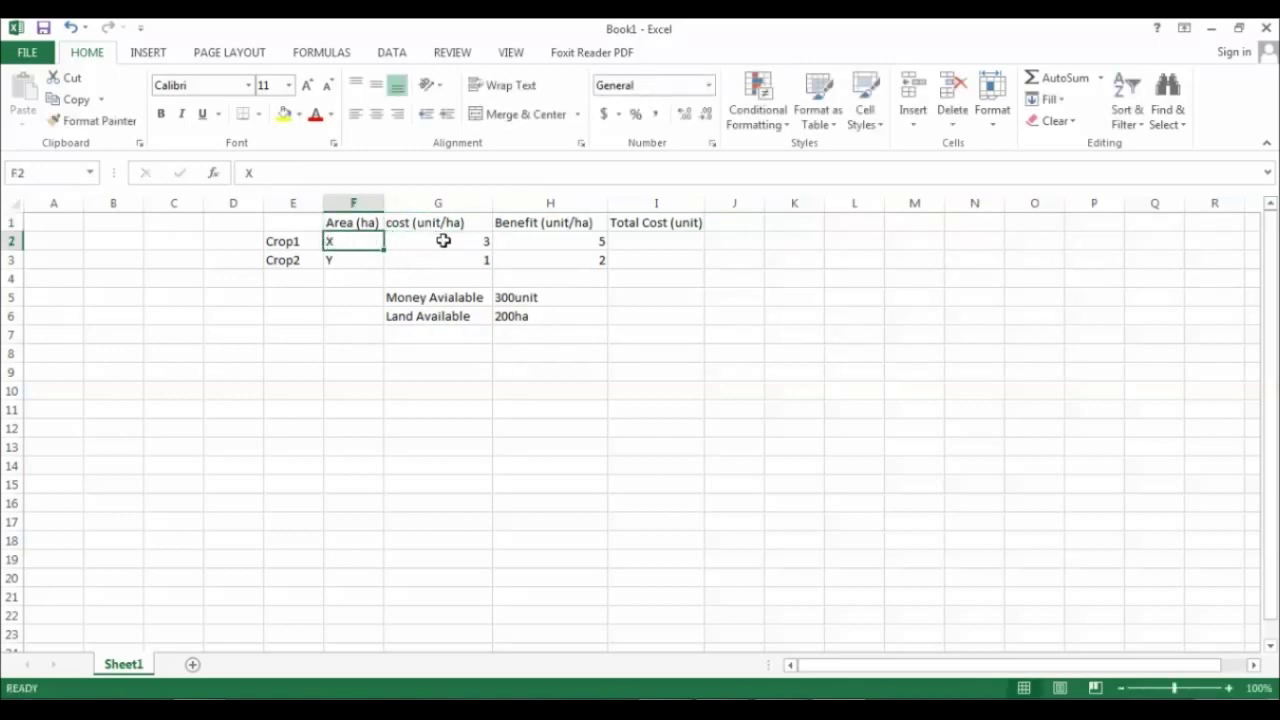
left_click(443, 241)
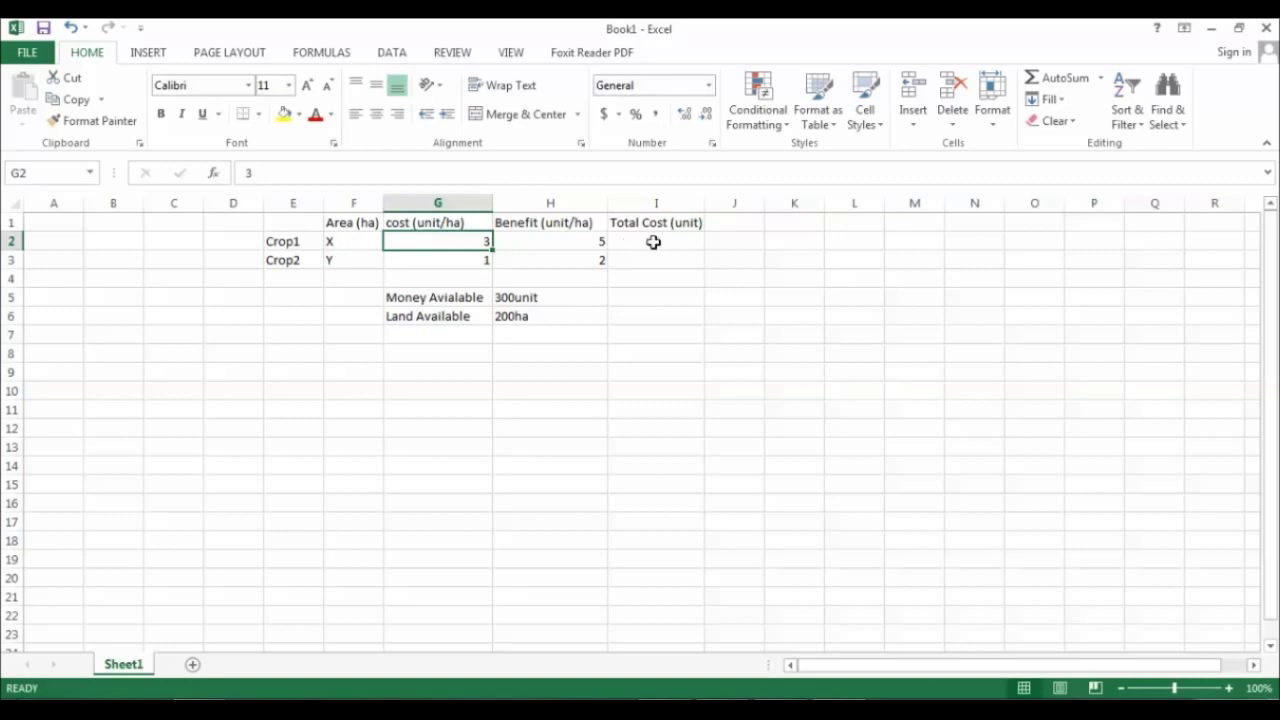
left_click(653, 242)
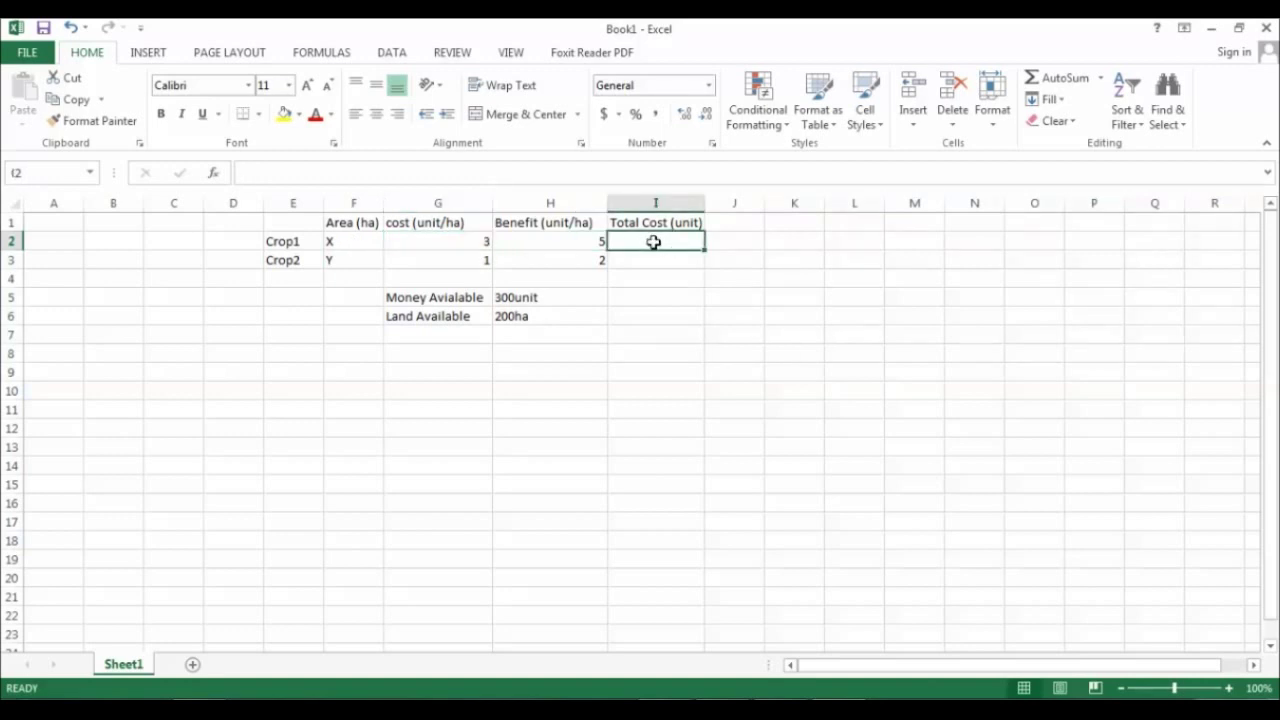
type("3X")
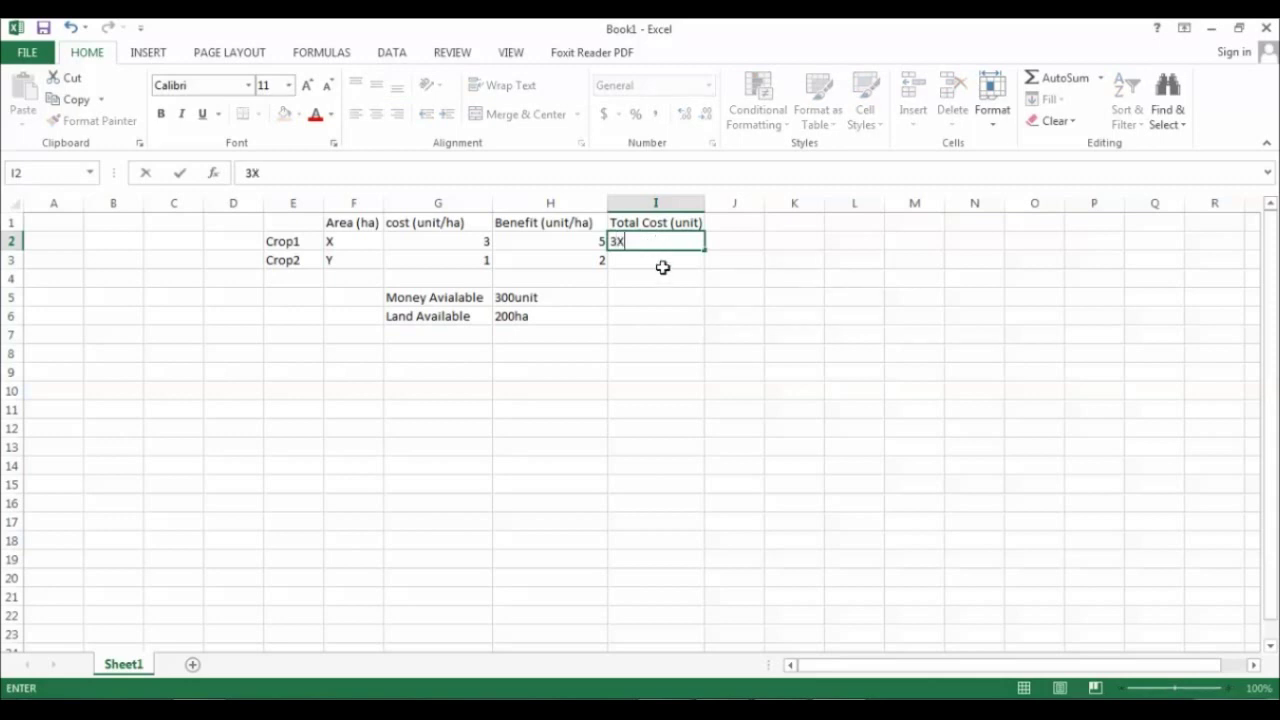
left_click(663, 266)
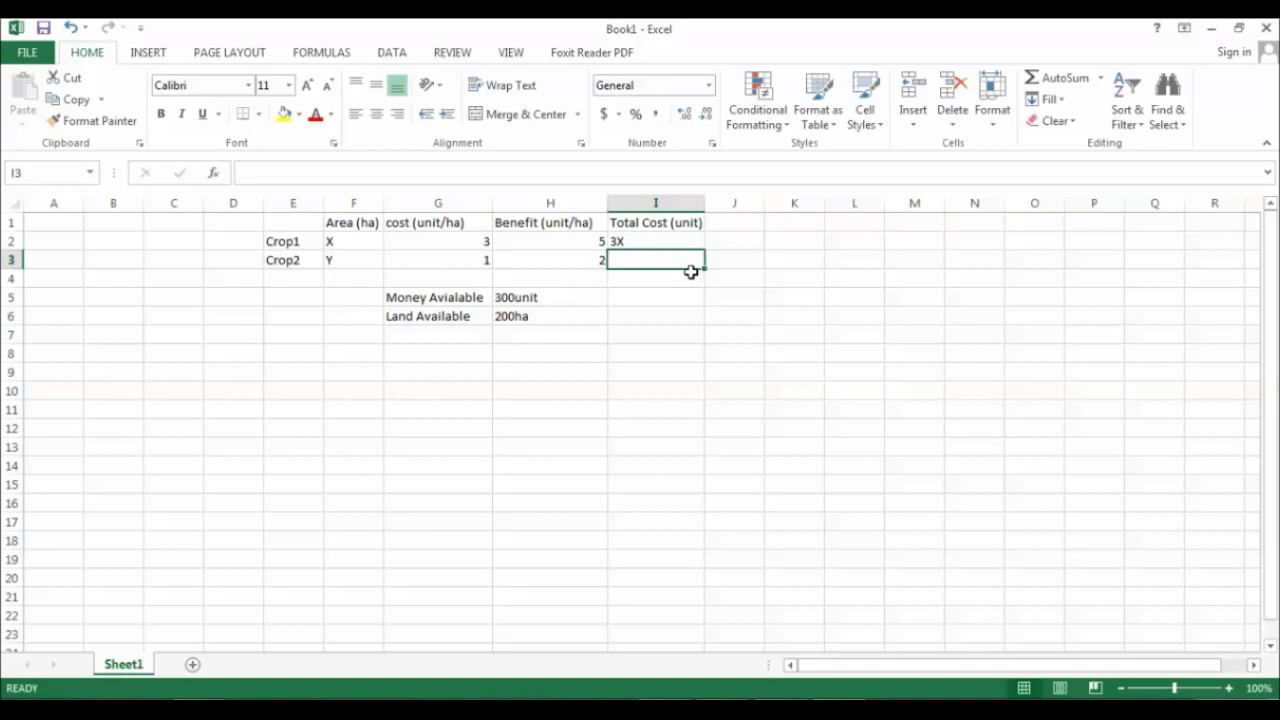
type("Y")
key("Return")
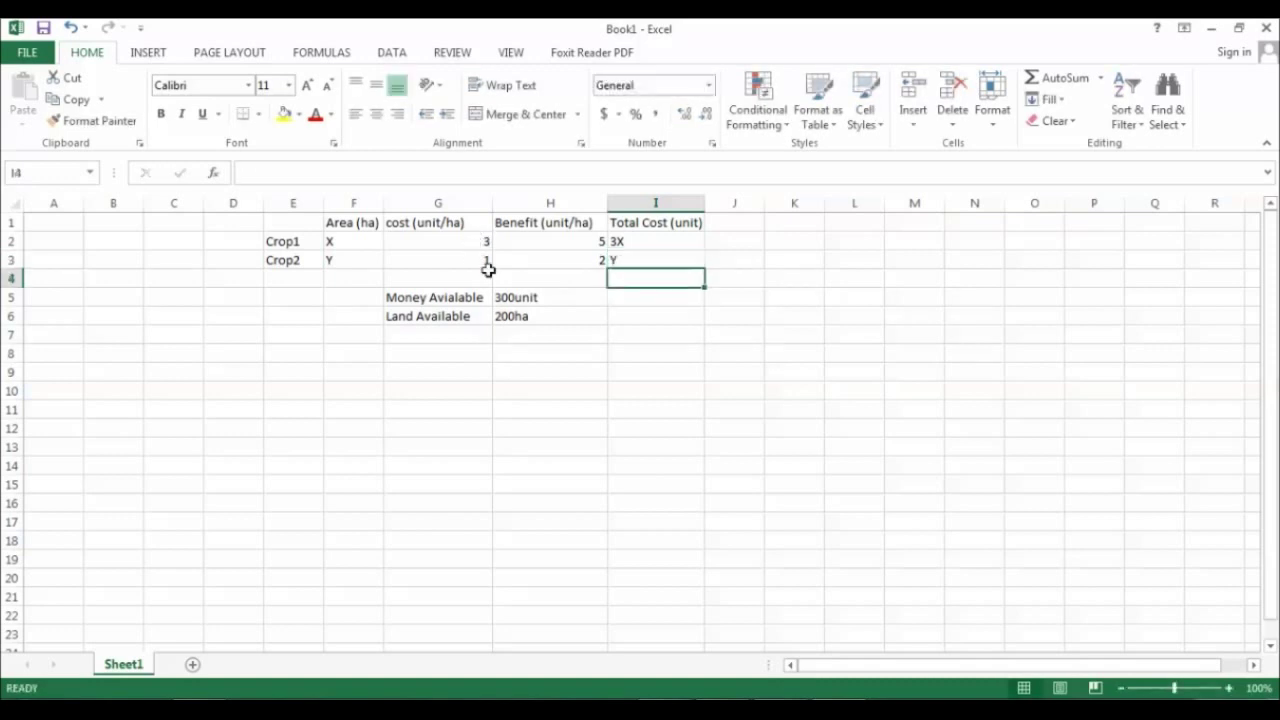
Step: Widen column J and enter the header "Total Benefit (unit)" in J1
left_click_drag(764, 202, 858, 206)
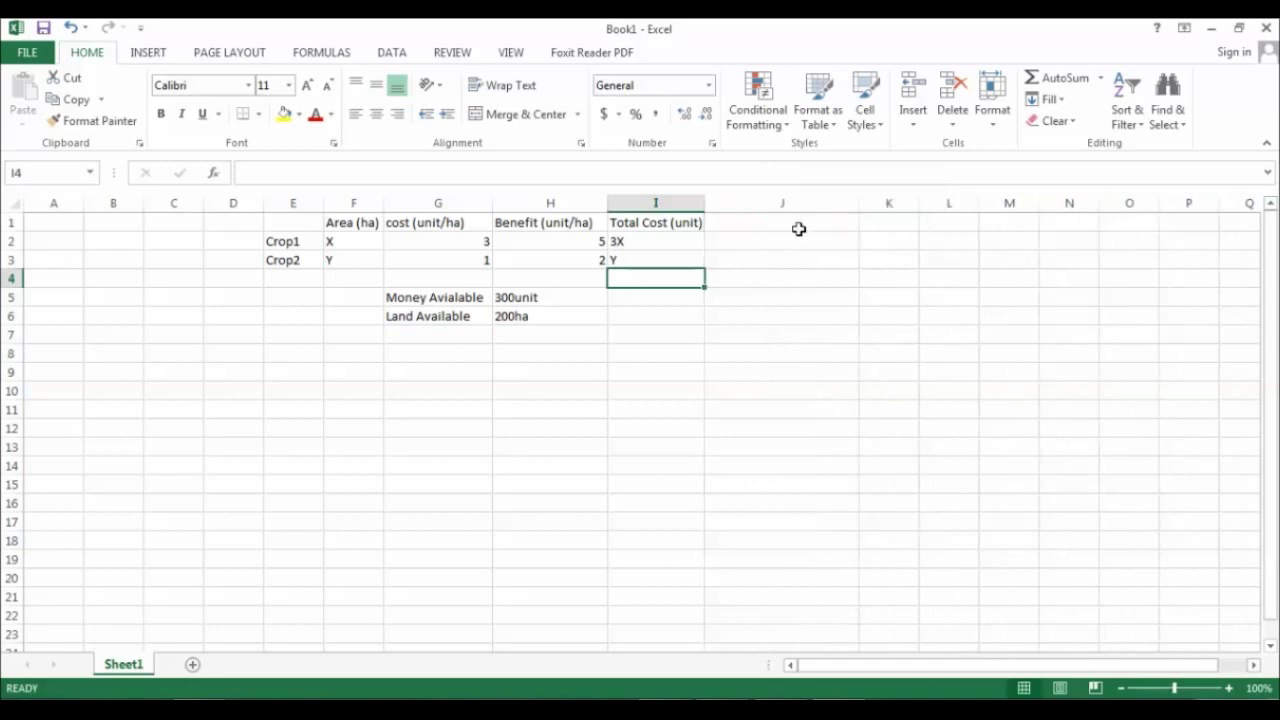
left_click(799, 229)
type("Total Benefit")
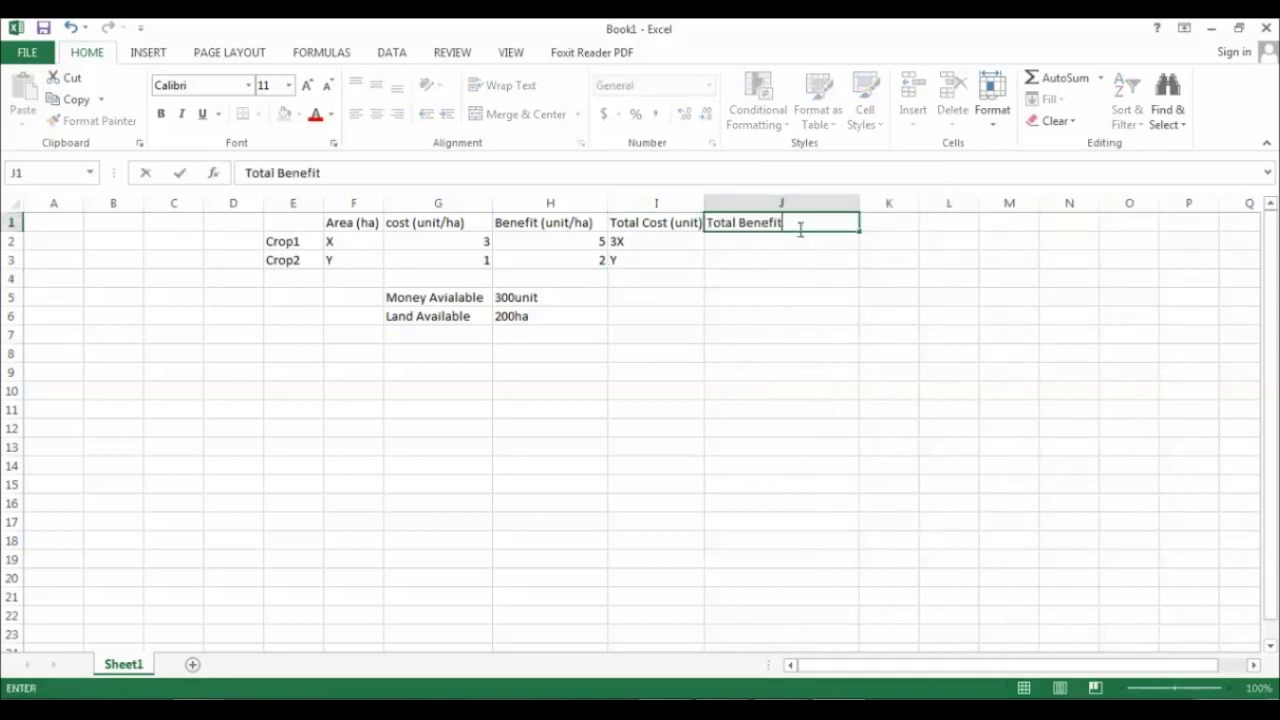
type(" (unit)")
key("Return")
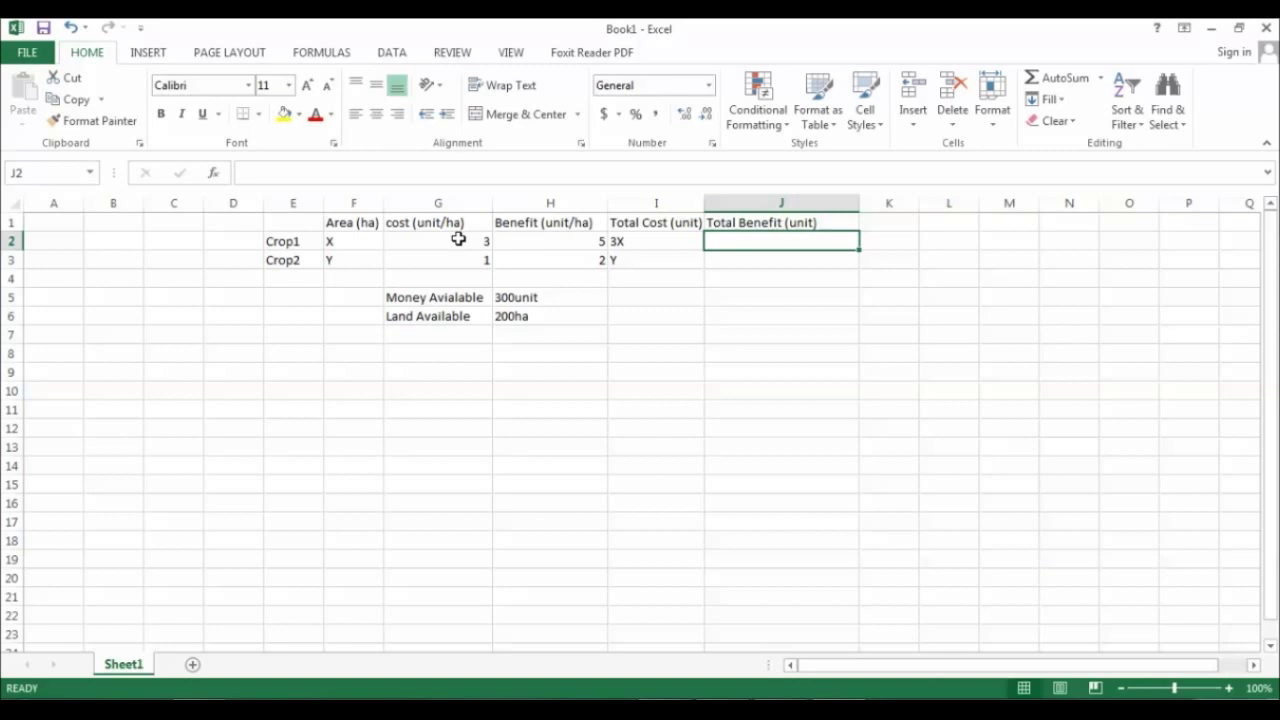
Step: Enter the total benefit expressions 5X for Crop1 in J2 and 2Y for Crop2 in J3
left_click(551, 236)
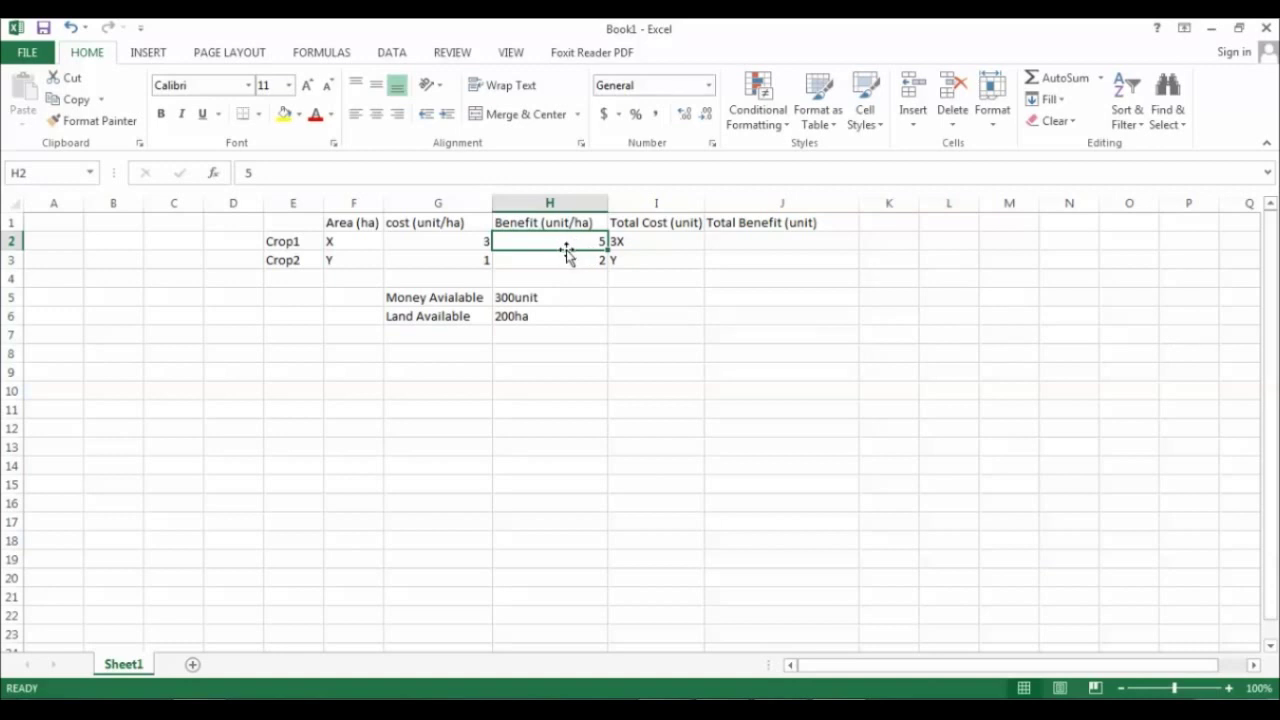
left_click(571, 264)
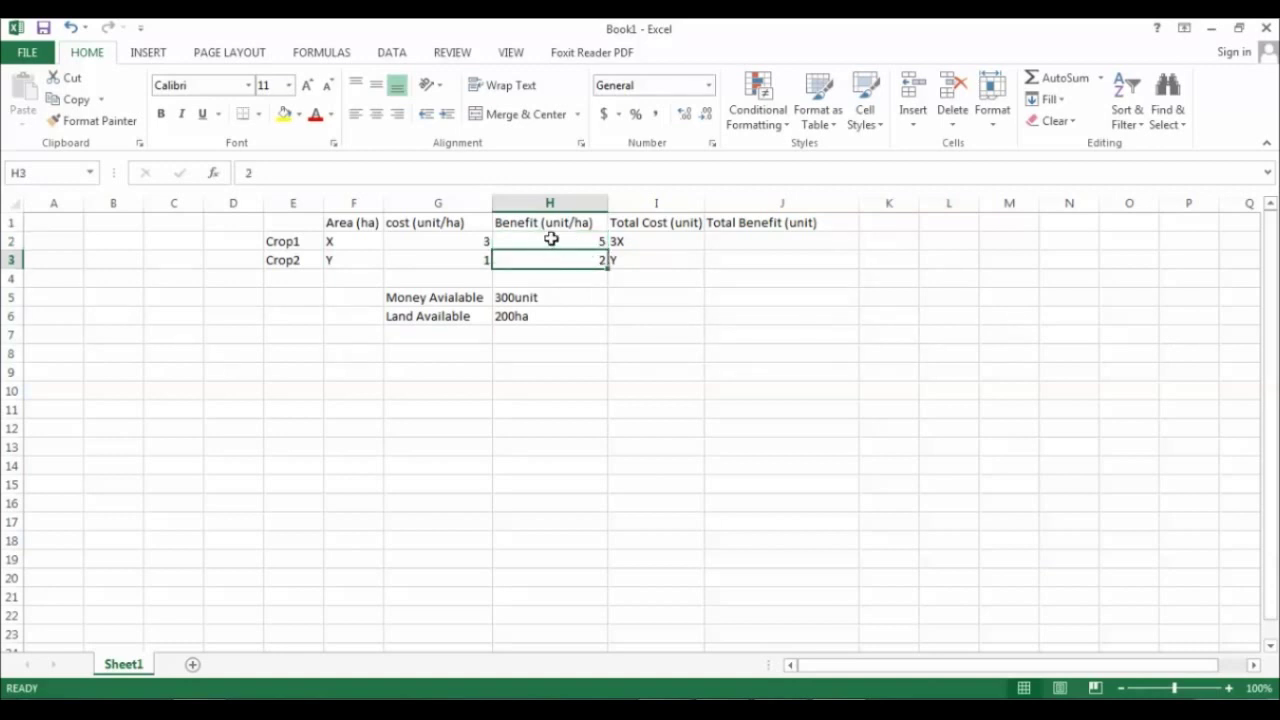
left_click(551, 240)
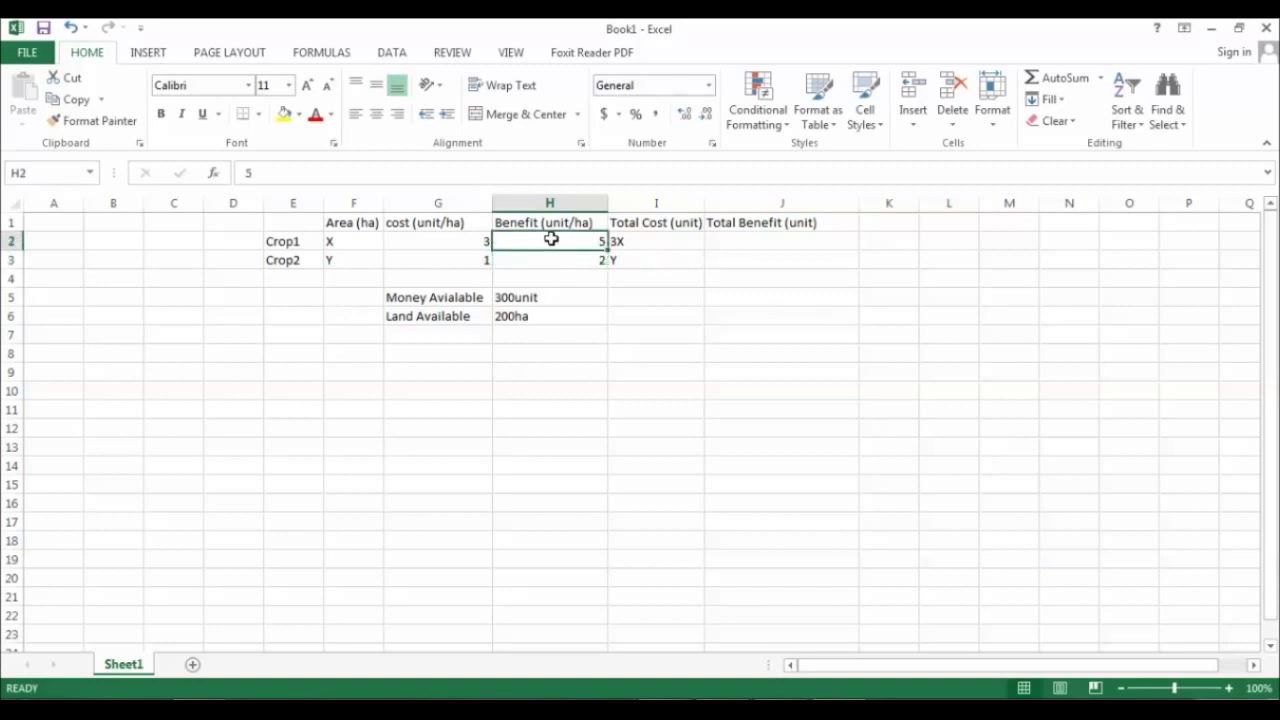
left_click(347, 238)
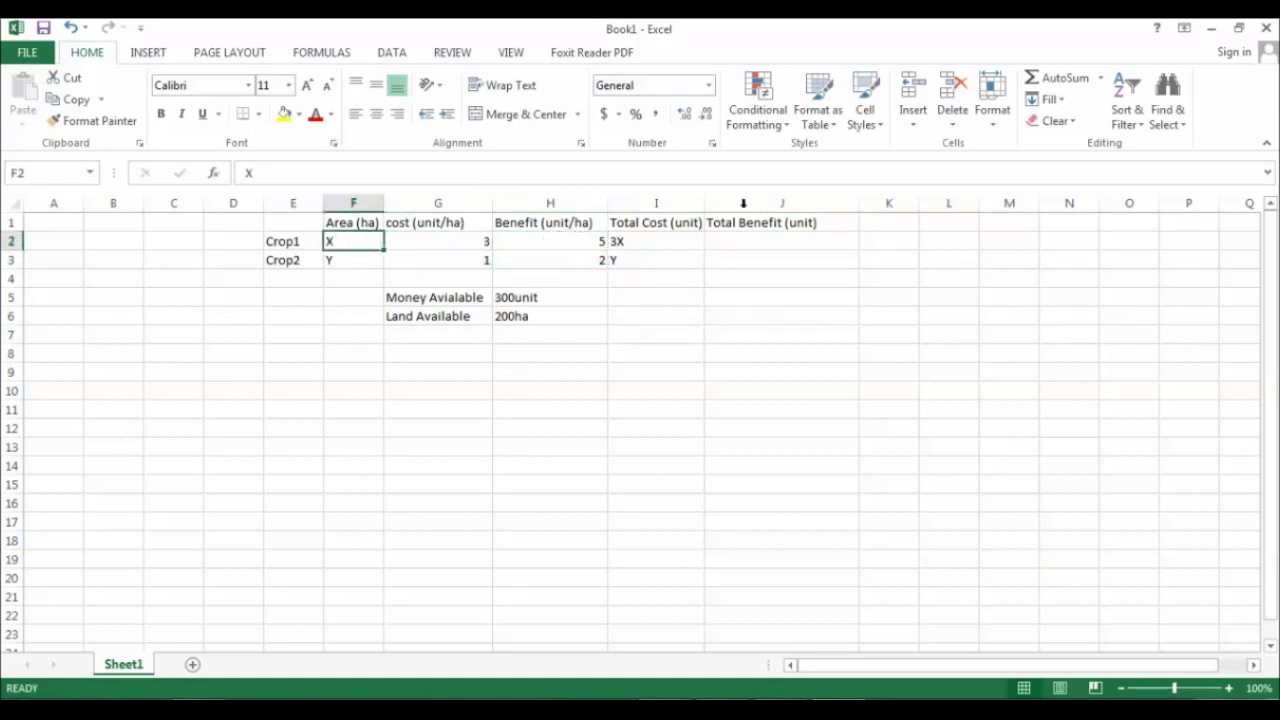
left_click(786, 240)
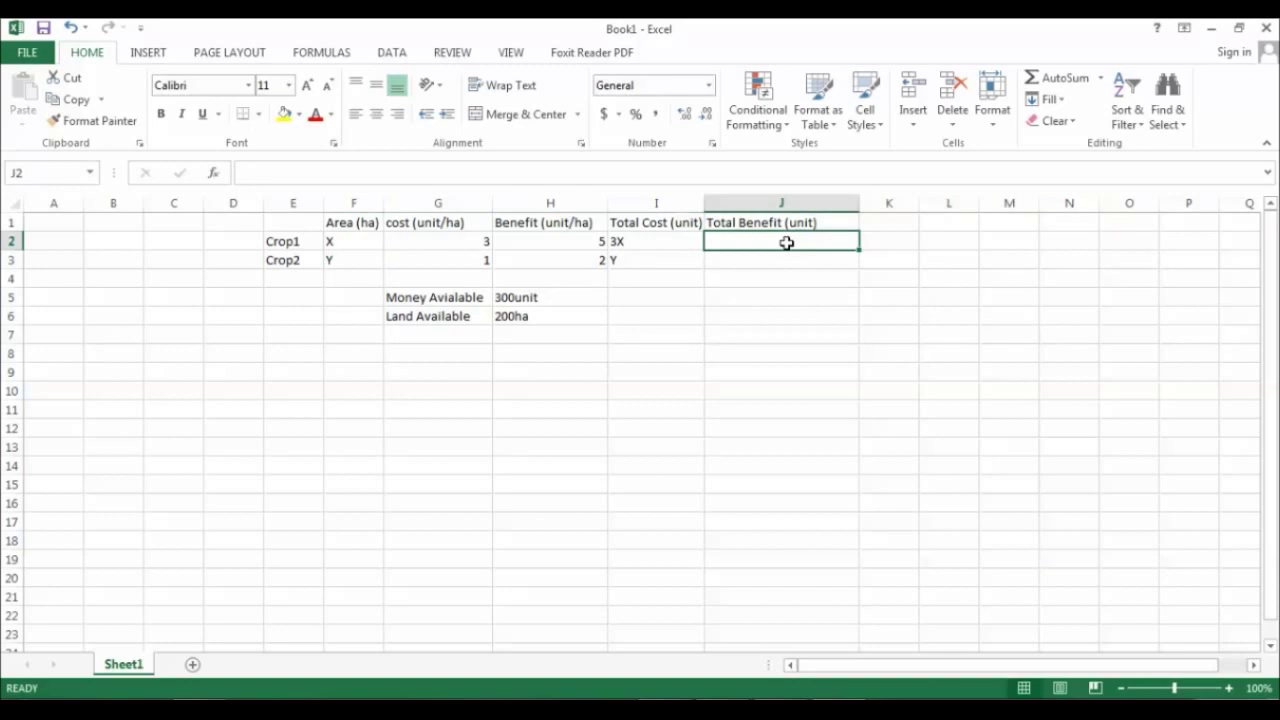
type("%X")
key("BackSpace")
key("BackSpace")
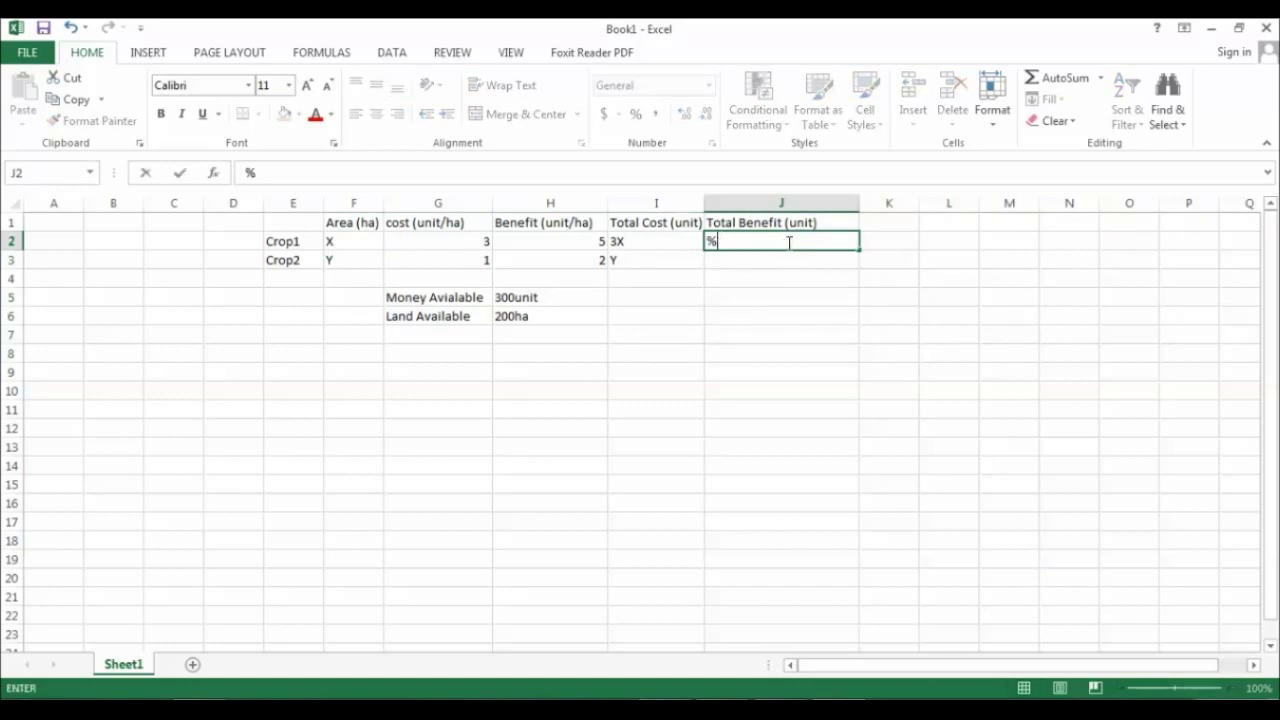
type("5X")
left_click(786, 259)
type("2")
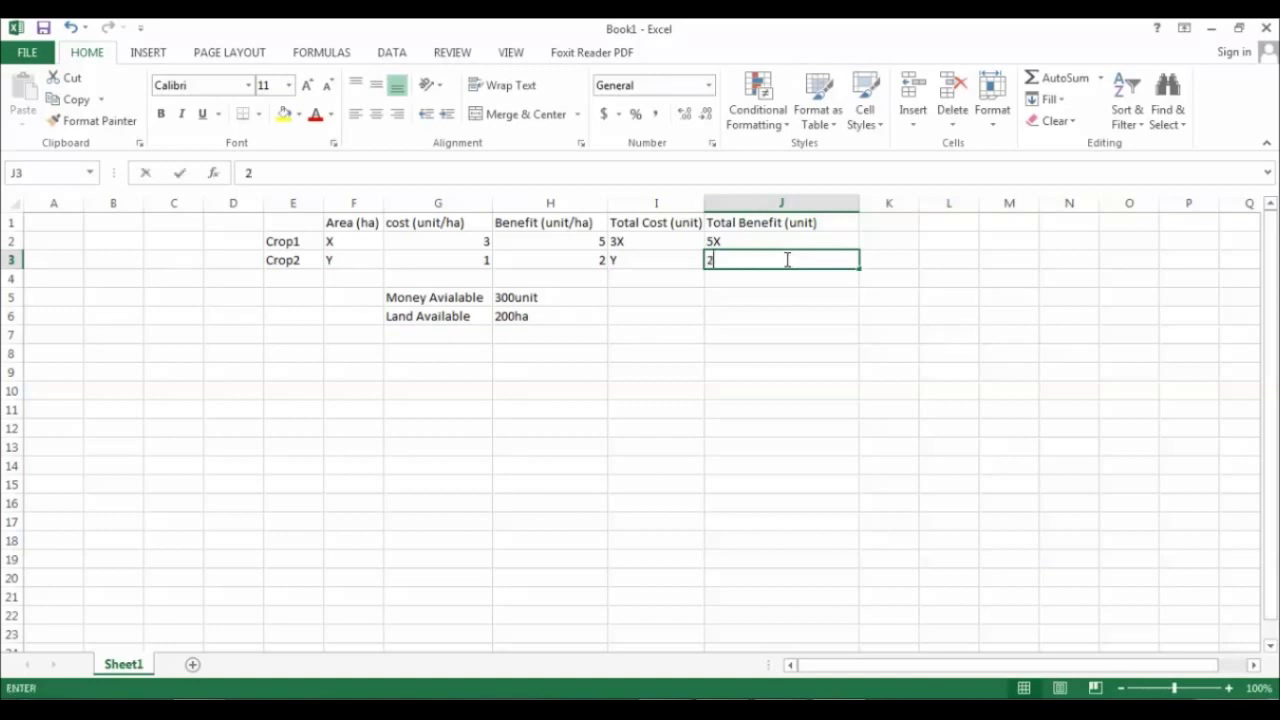
left_click(800, 289)
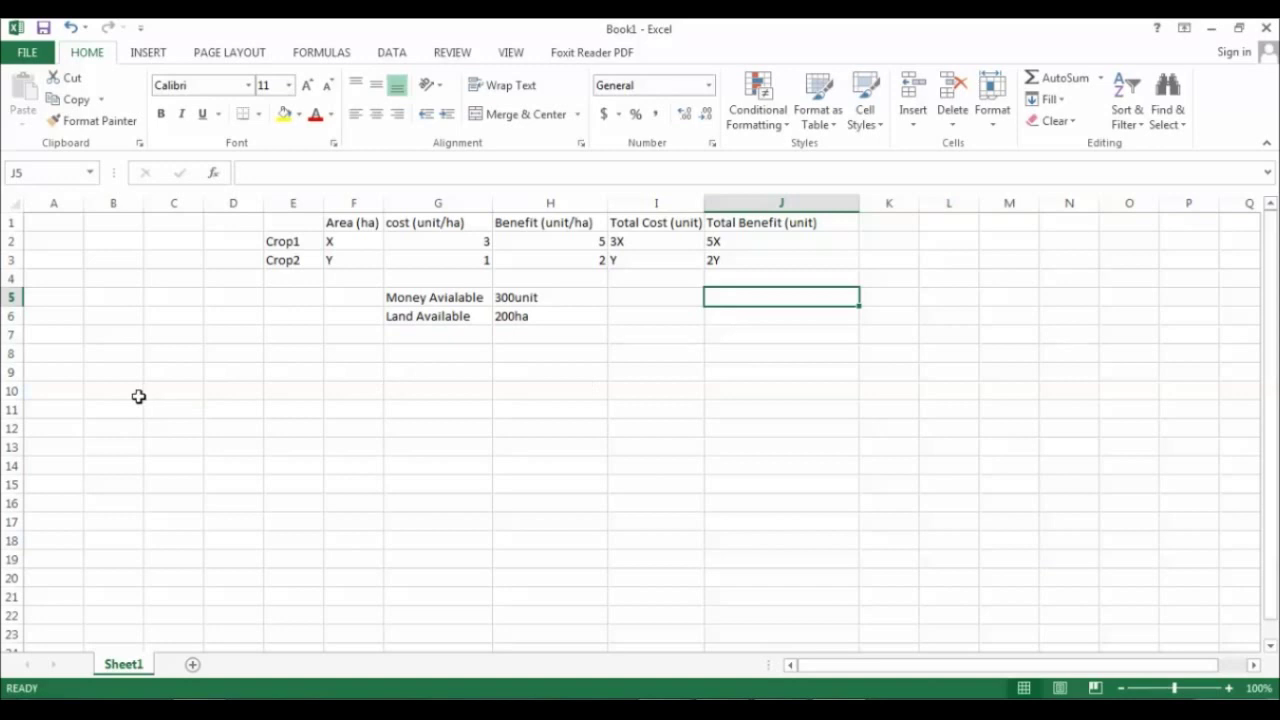
Step: Enter the heading "formulate the problem" in C8, below the resource data
left_click(154, 348)
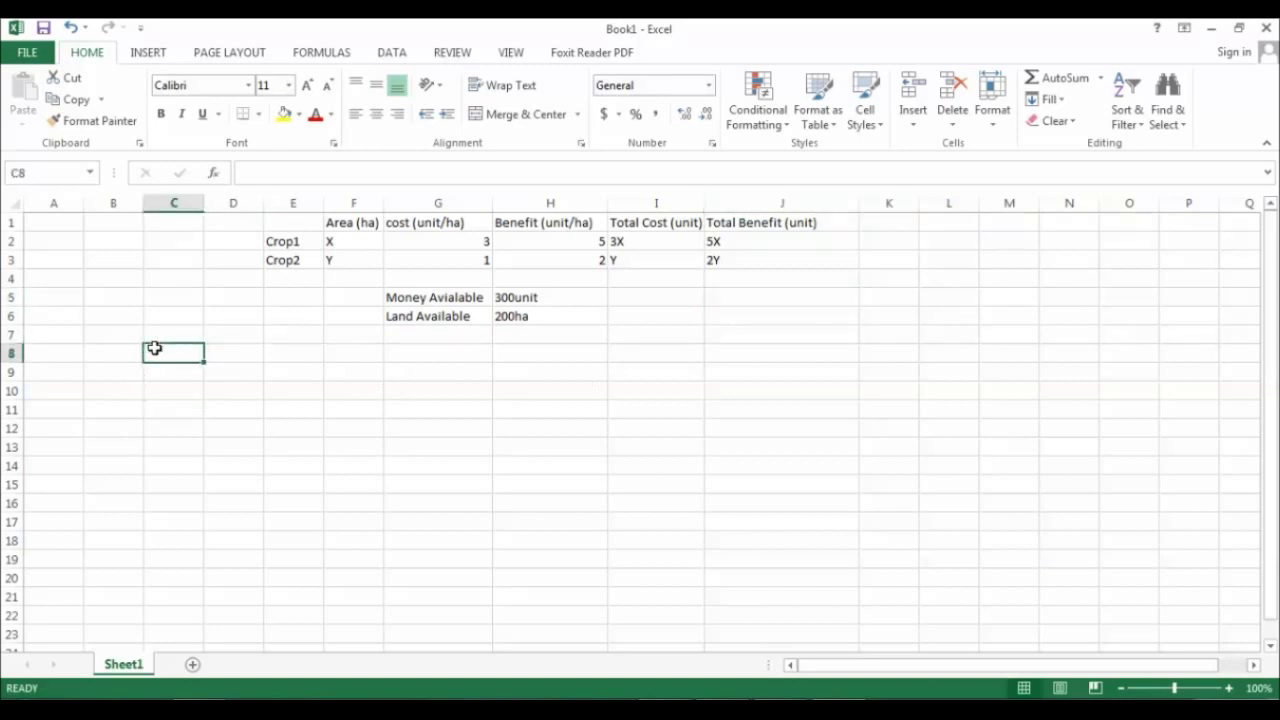
type("f")
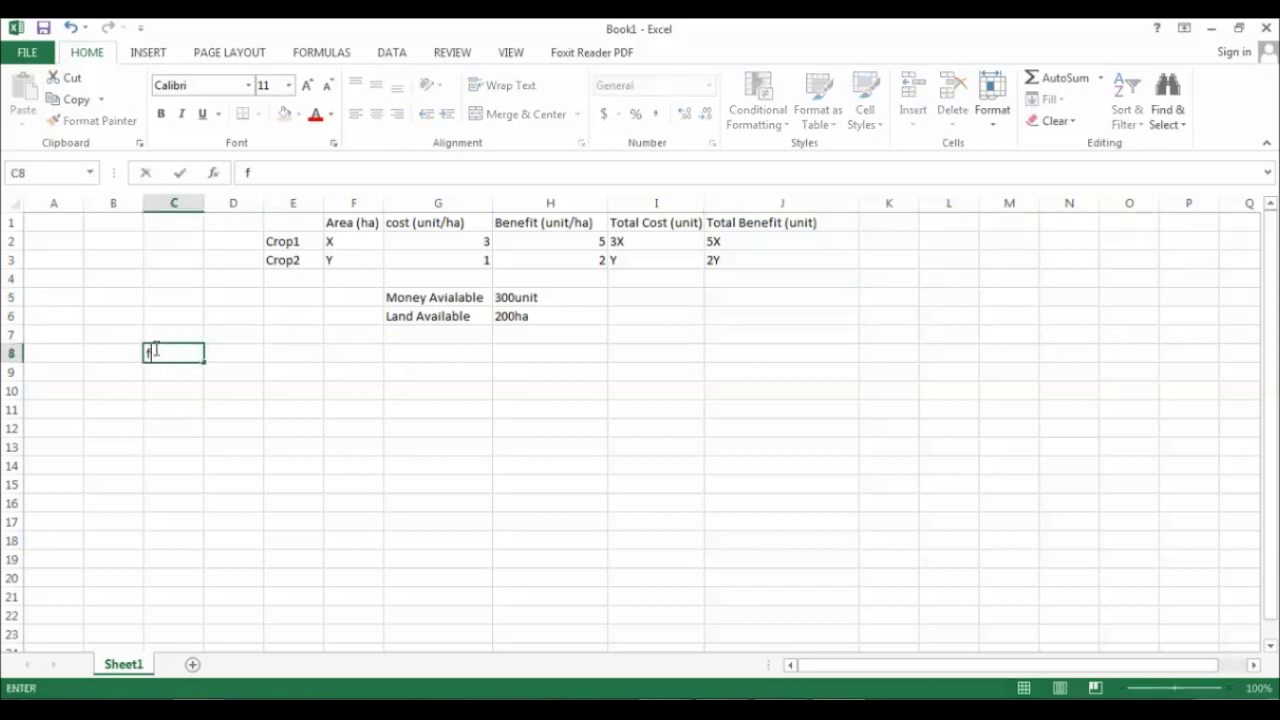
type("ormulate")
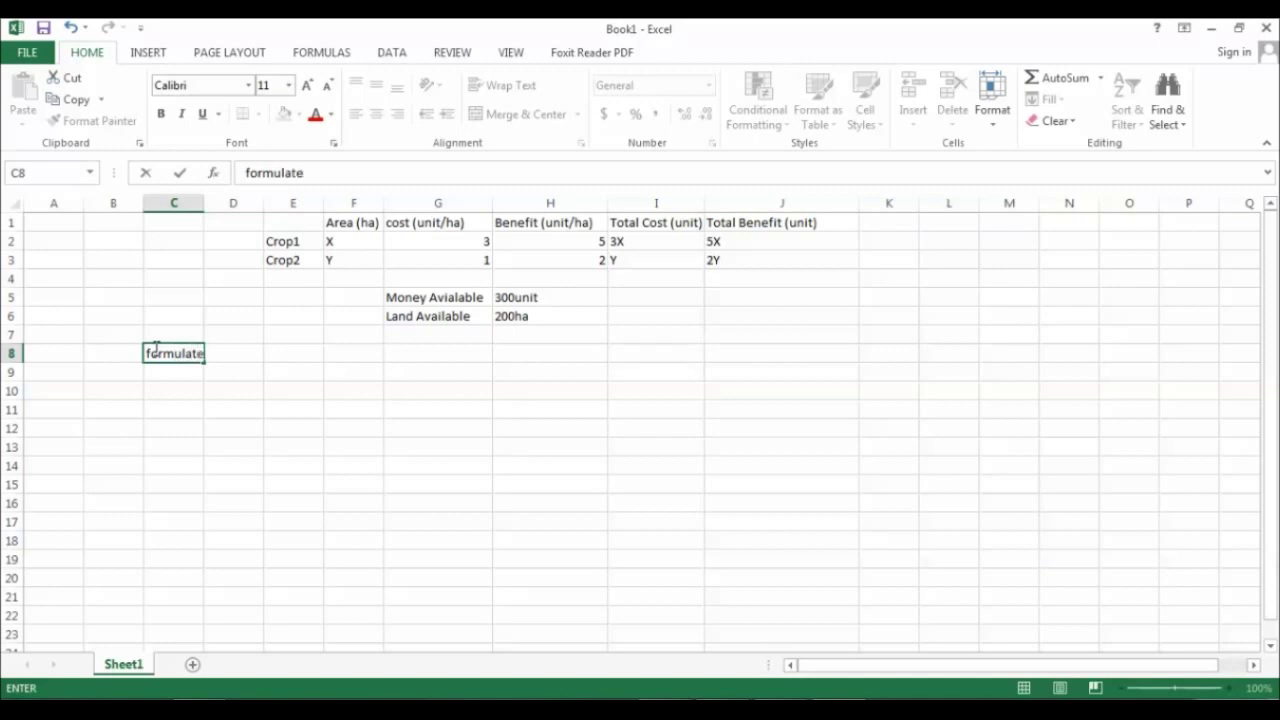
type(" the problem")
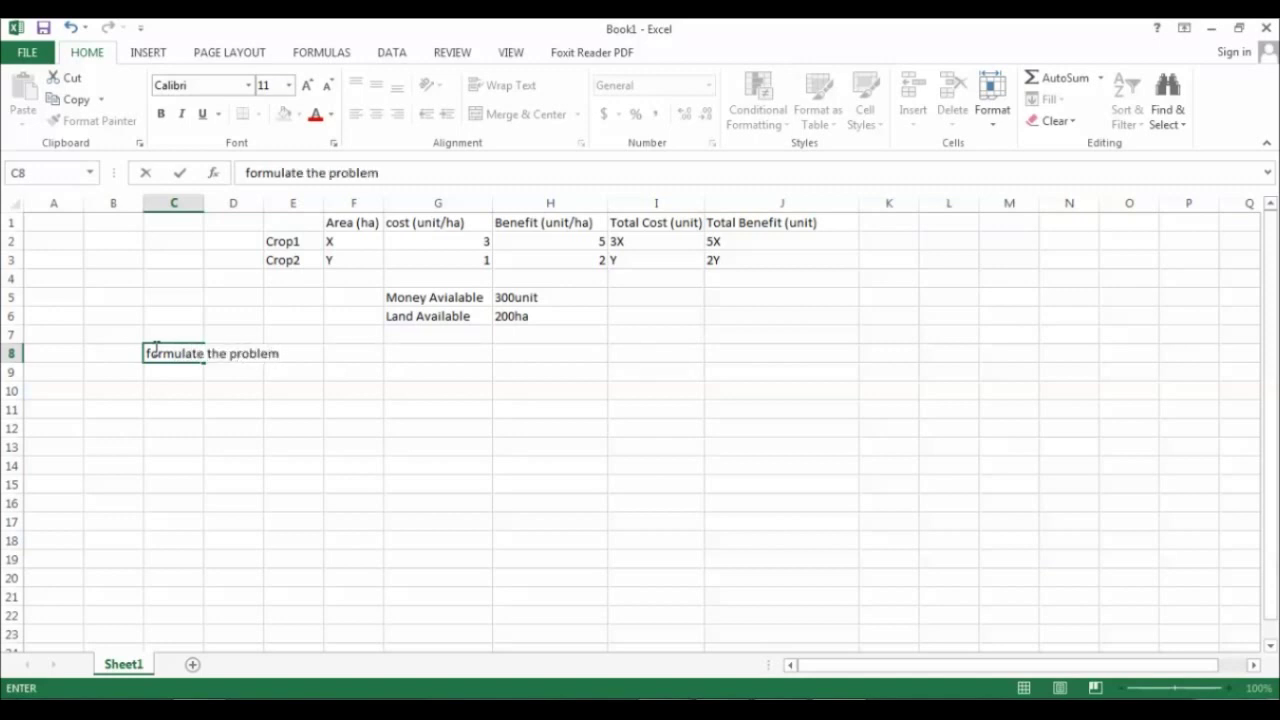
key("Return")
key("Return")
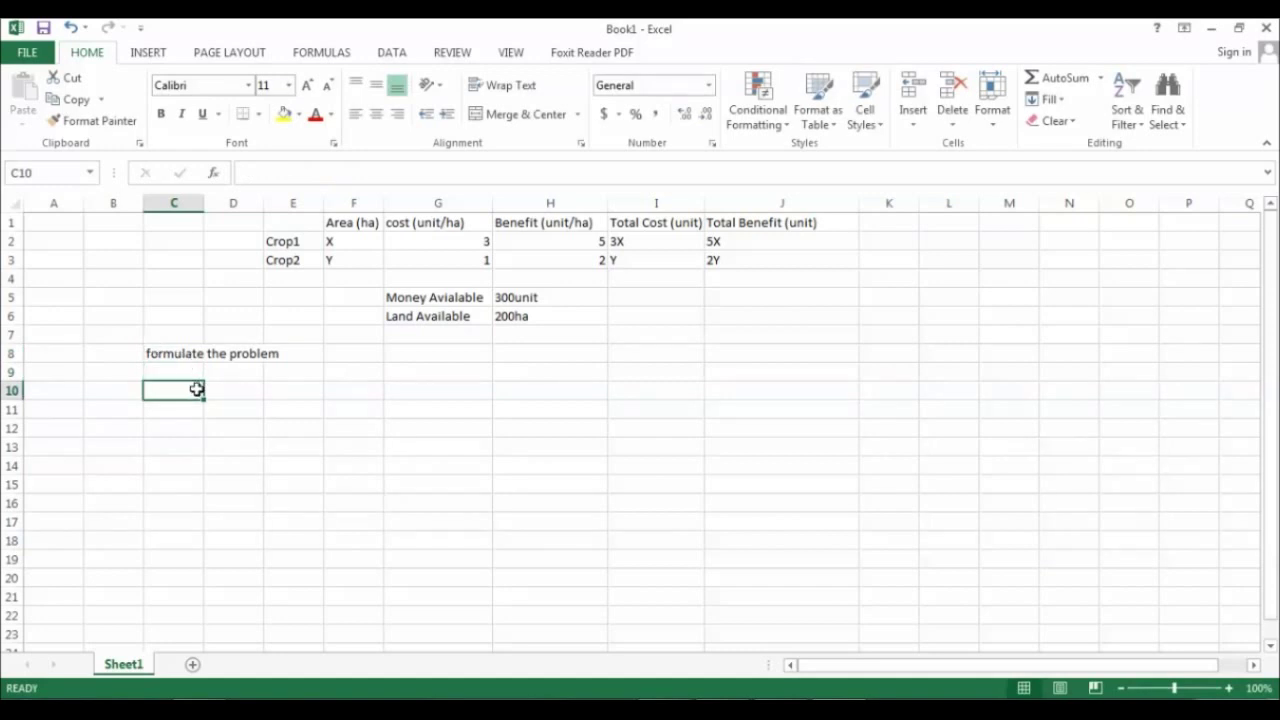
Step: Enter the label "Objective Function" in C10 and the variable Z in E11
type("Objective Function")
left_click(276, 411)
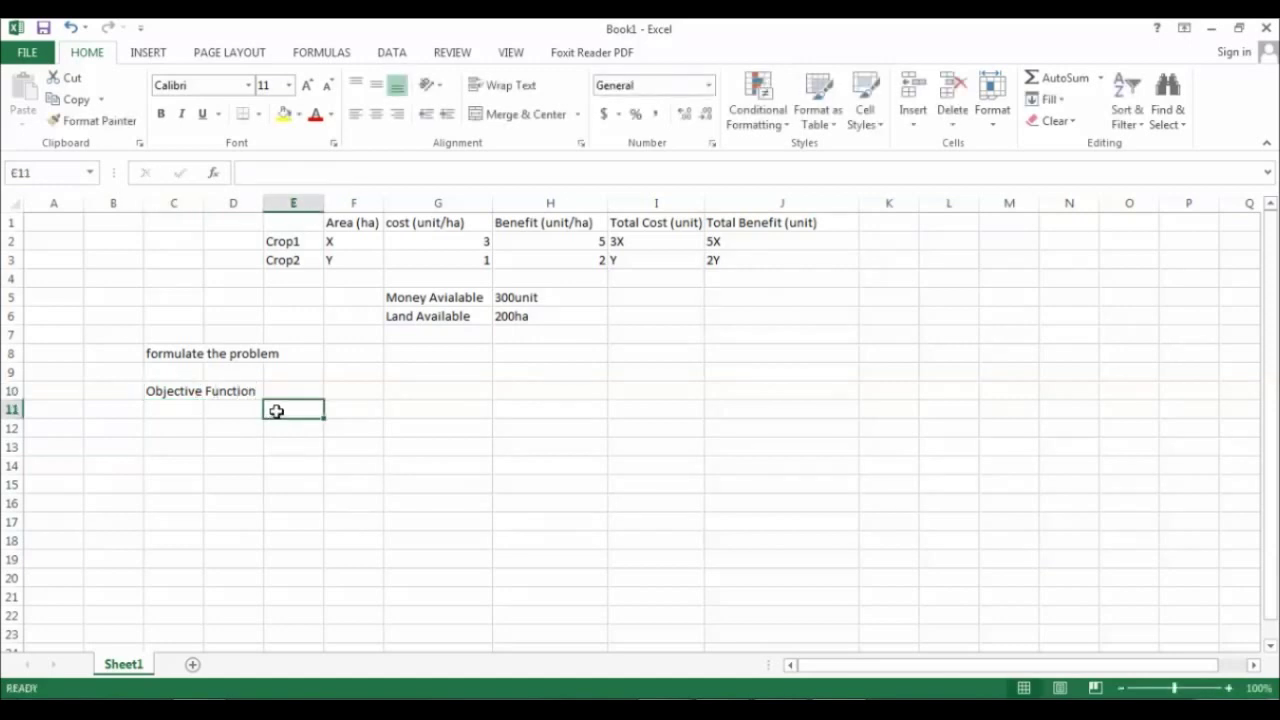
type("Z")
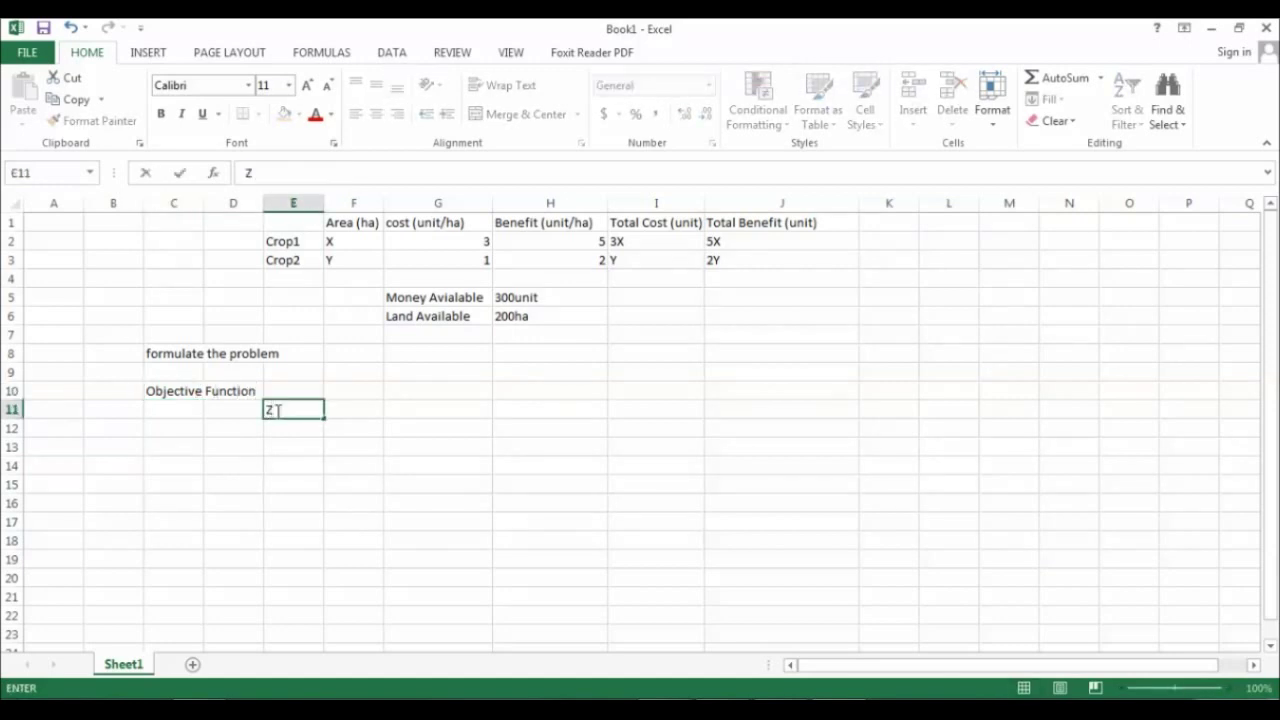
key("Tab")
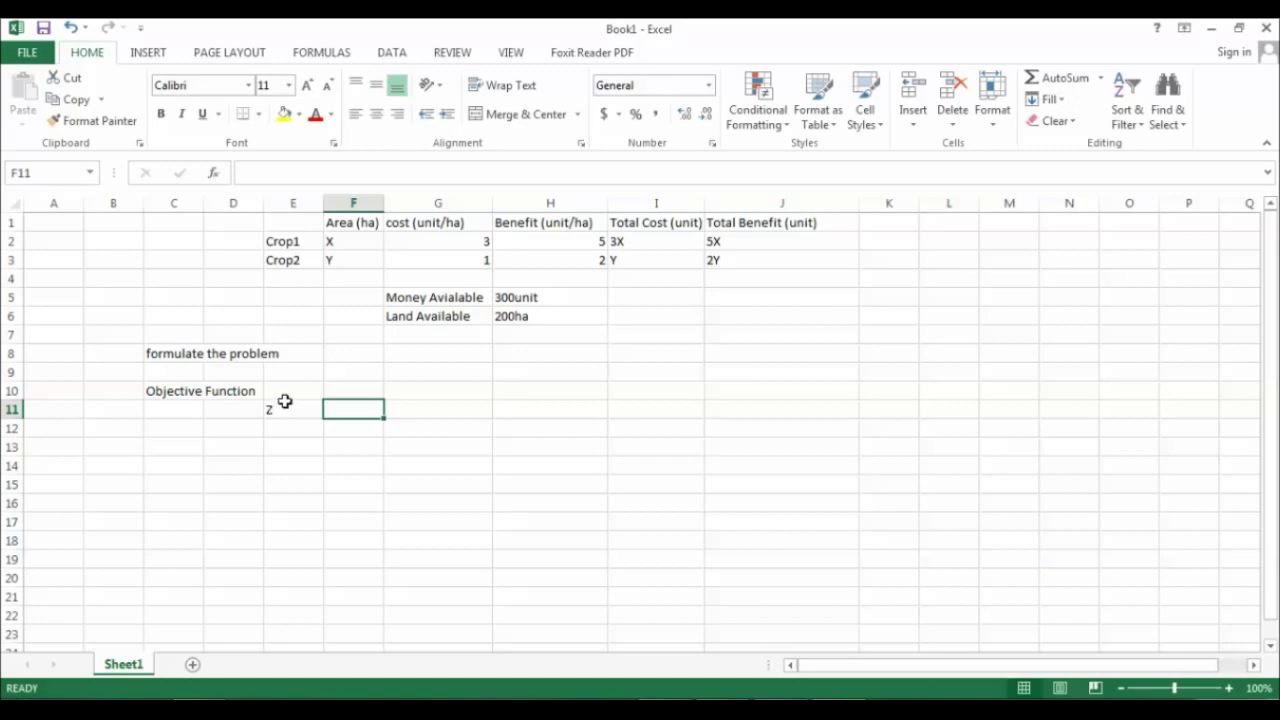
Step: Widen column E and complete the objective function in E11 as Z = 5X+2Y
double_click(297, 408)
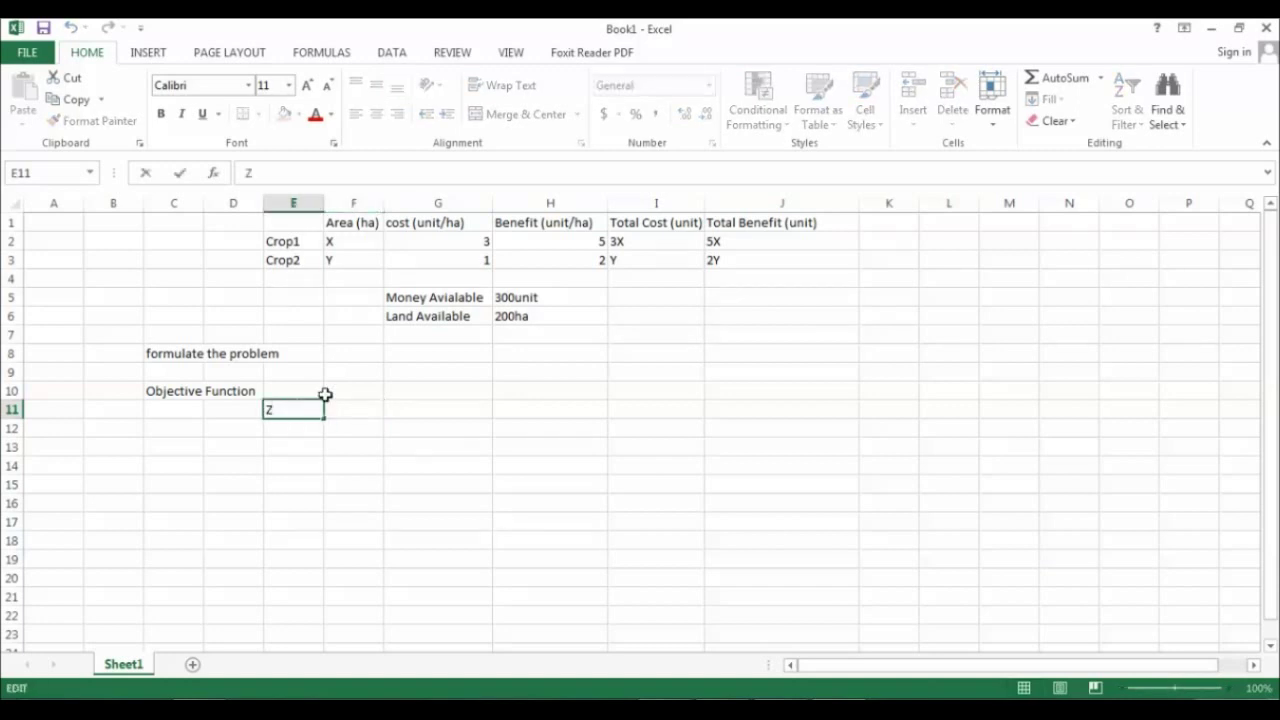
left_click(323, 193)
left_click_drag(324, 197, 476, 197)
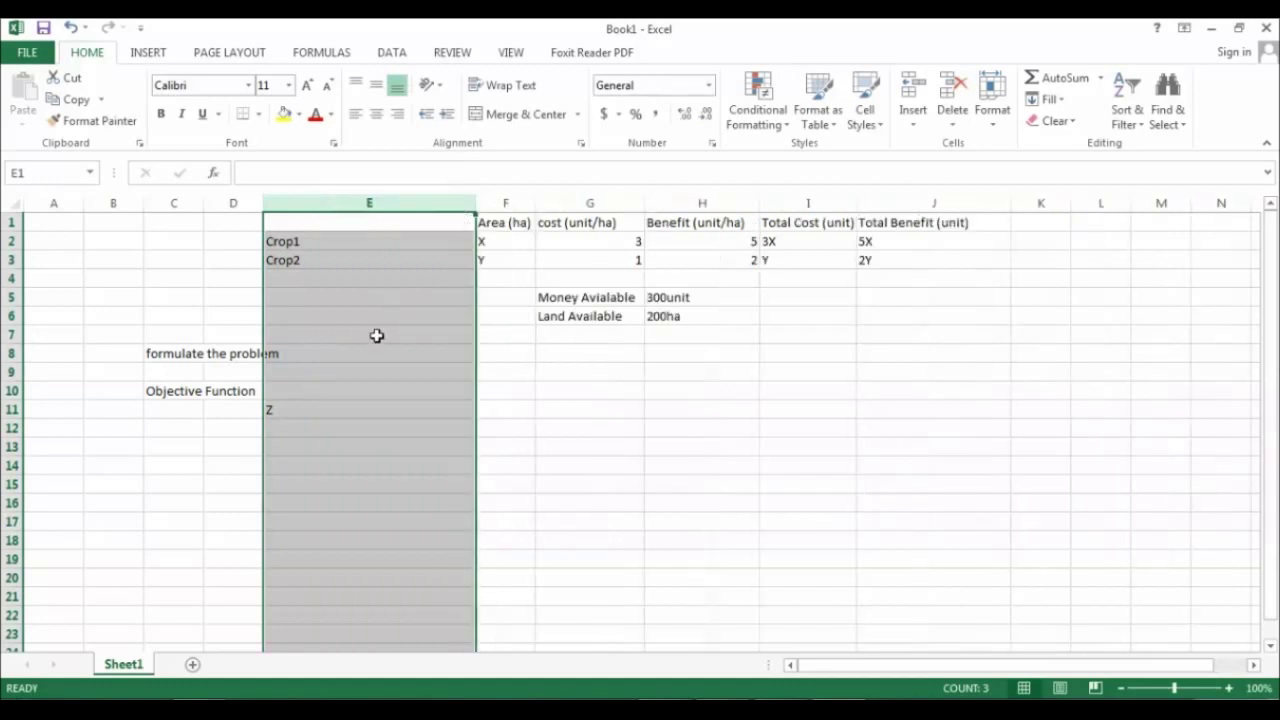
left_click(363, 403)
double_click(364, 404)
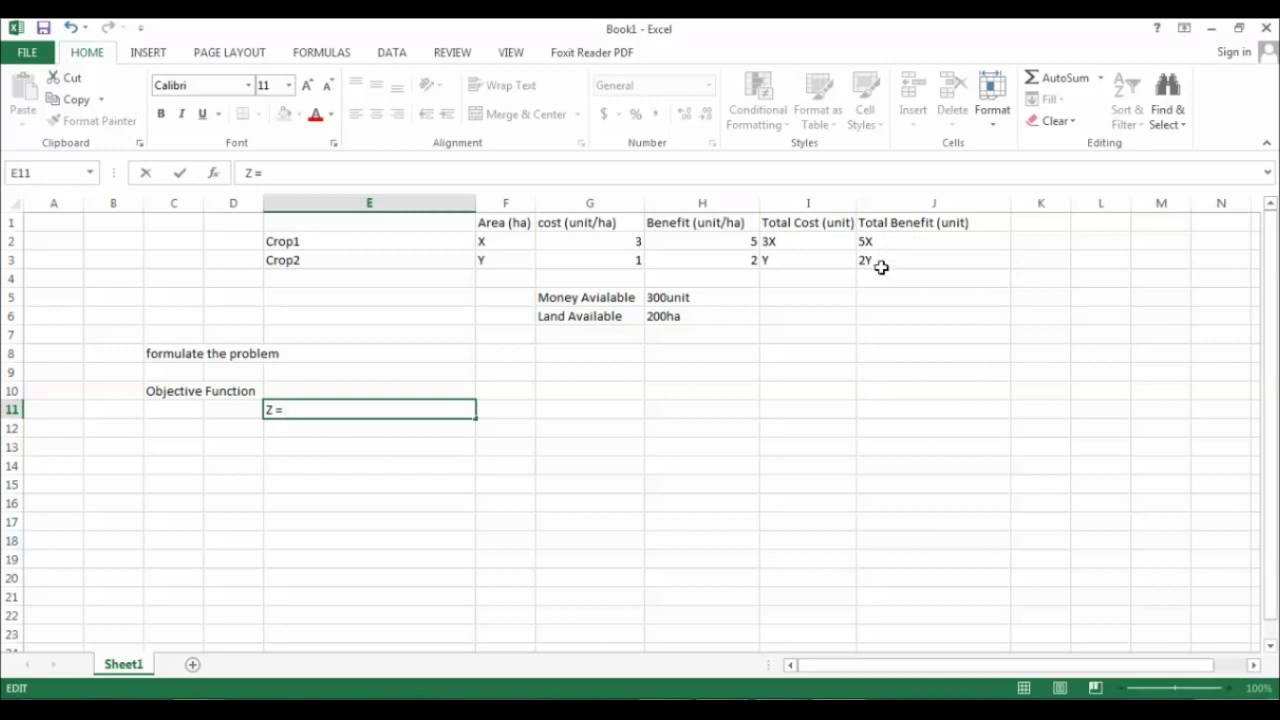
type("5X+2")
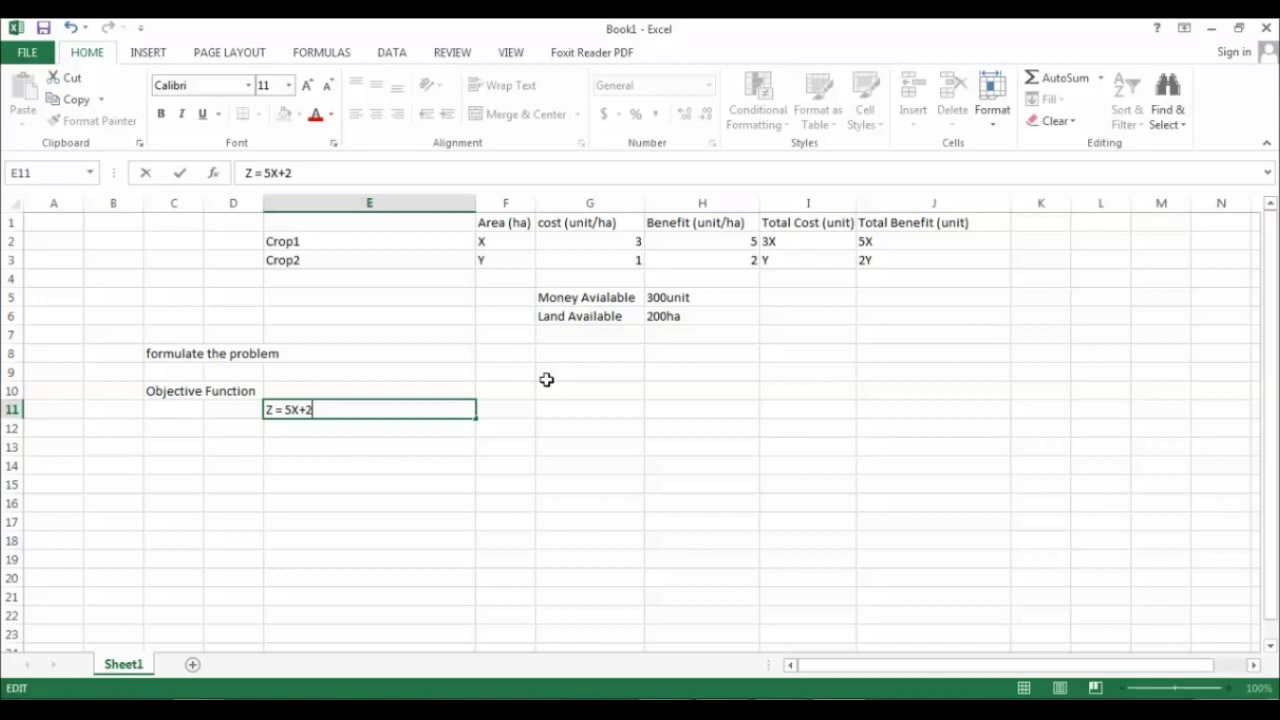
type("Y")
left_click(546, 410)
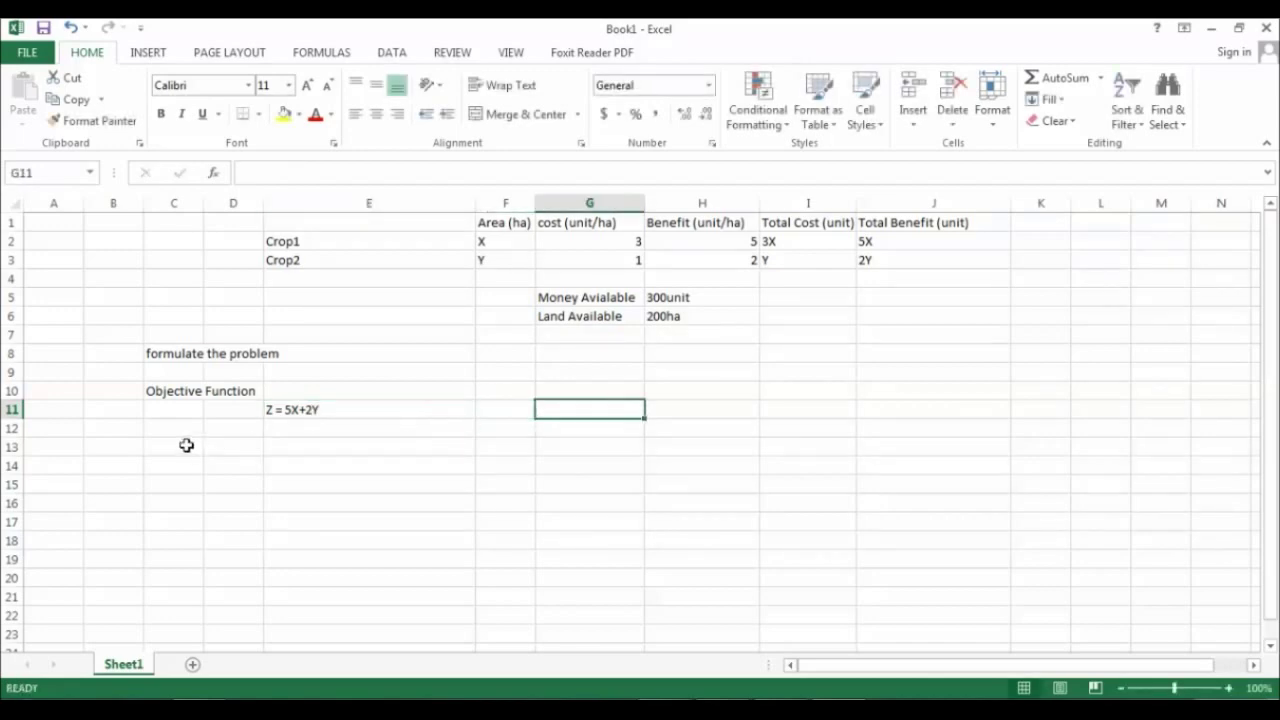
Step: Merge and center cells C12:E12 and enter the heading "Constraints" in them
left_click_drag(163, 429, 331, 429)
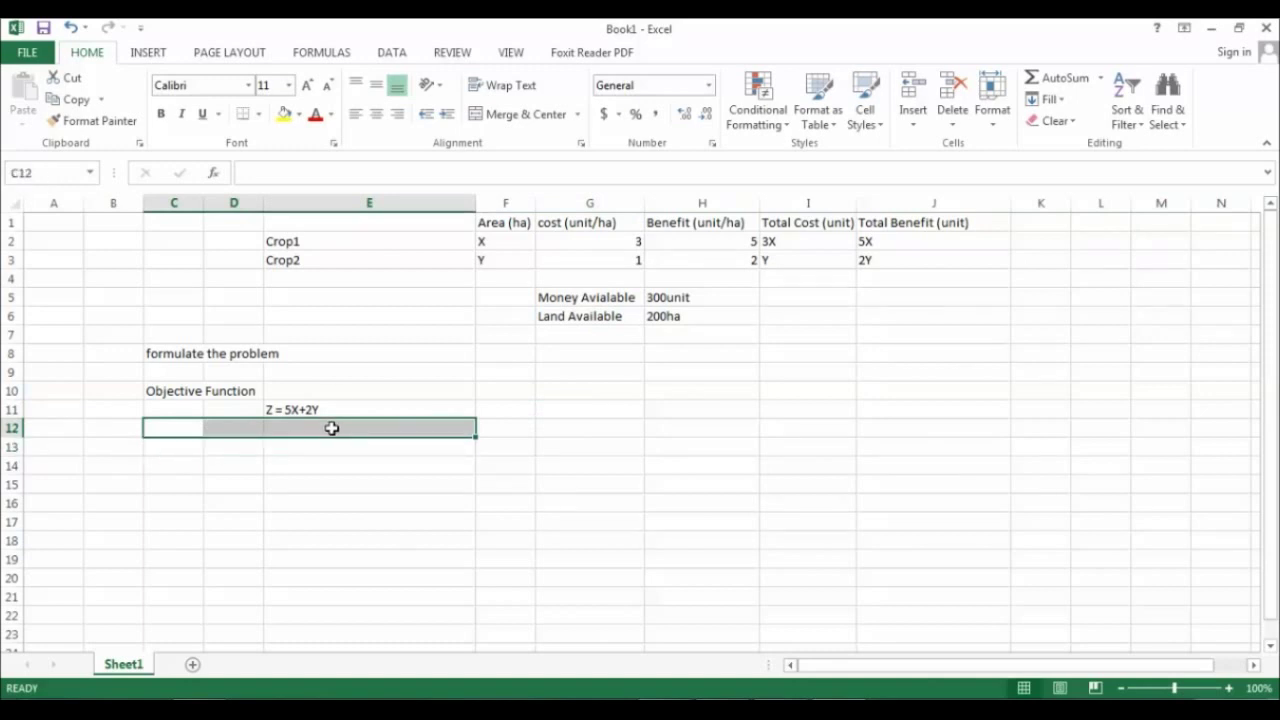
left_click(517, 113)
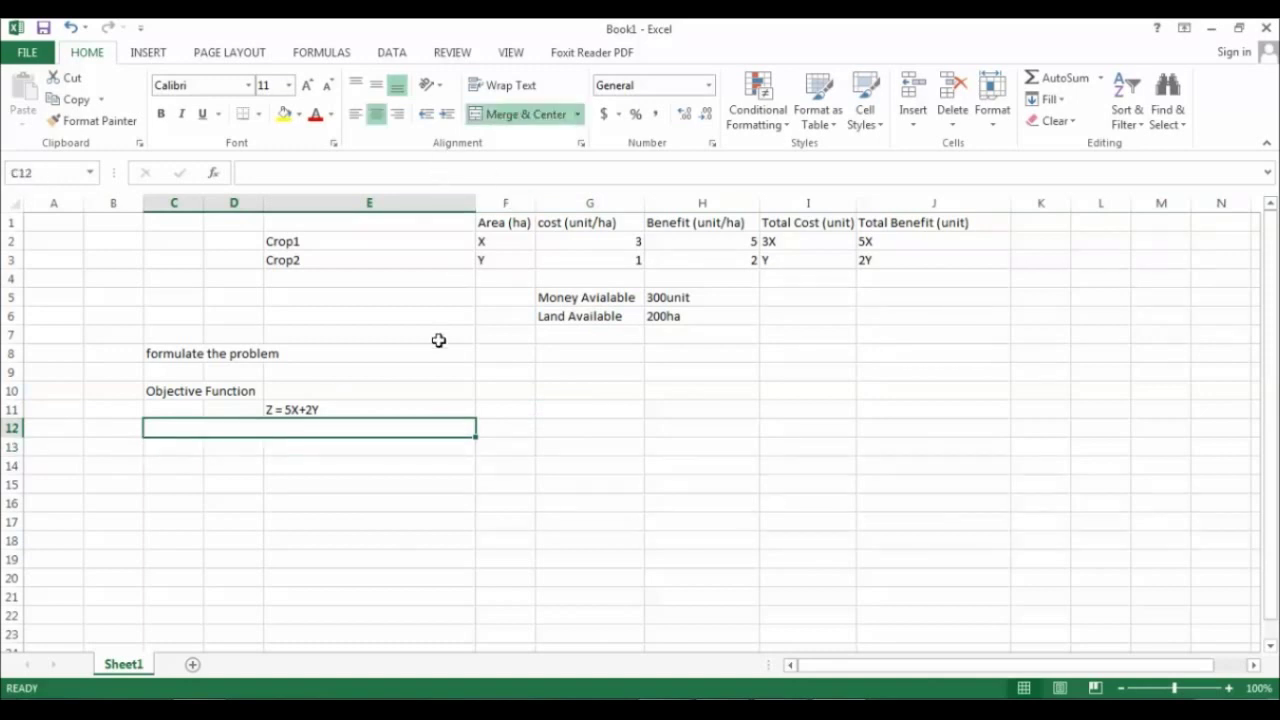
type("Consra")
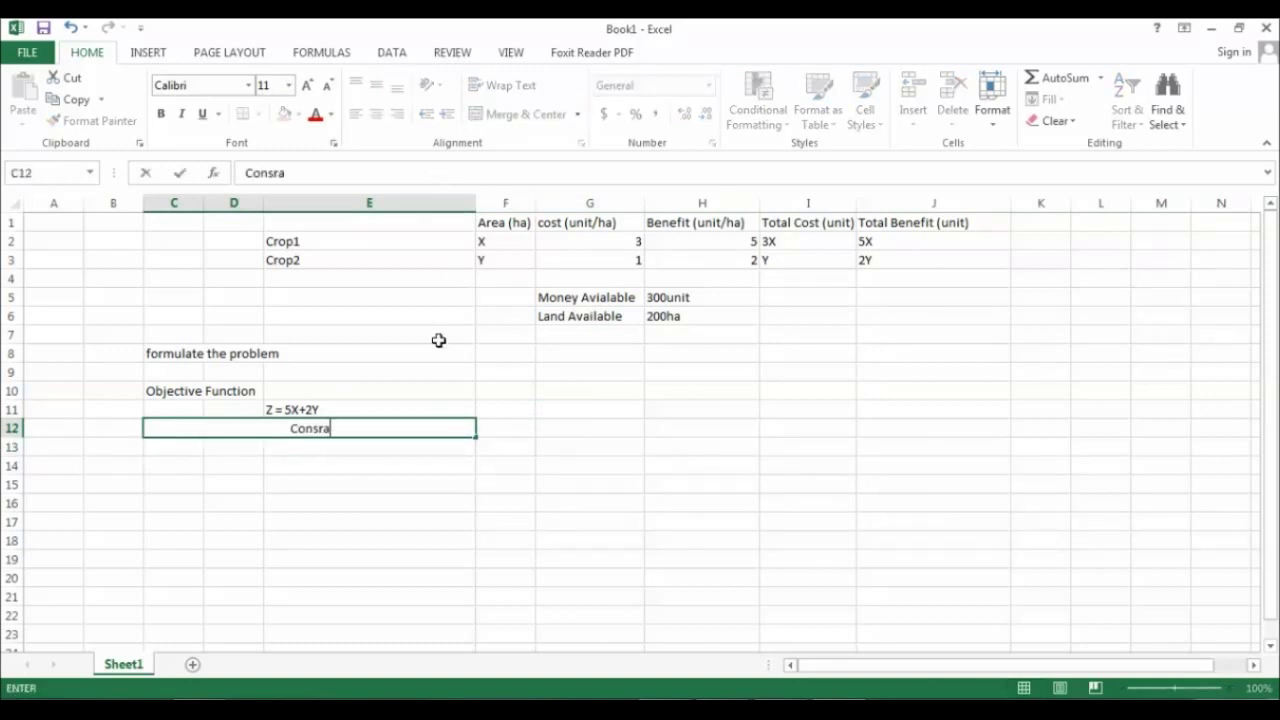
type("ints")
left_click(308, 429)
type("t")
left_click(311, 450)
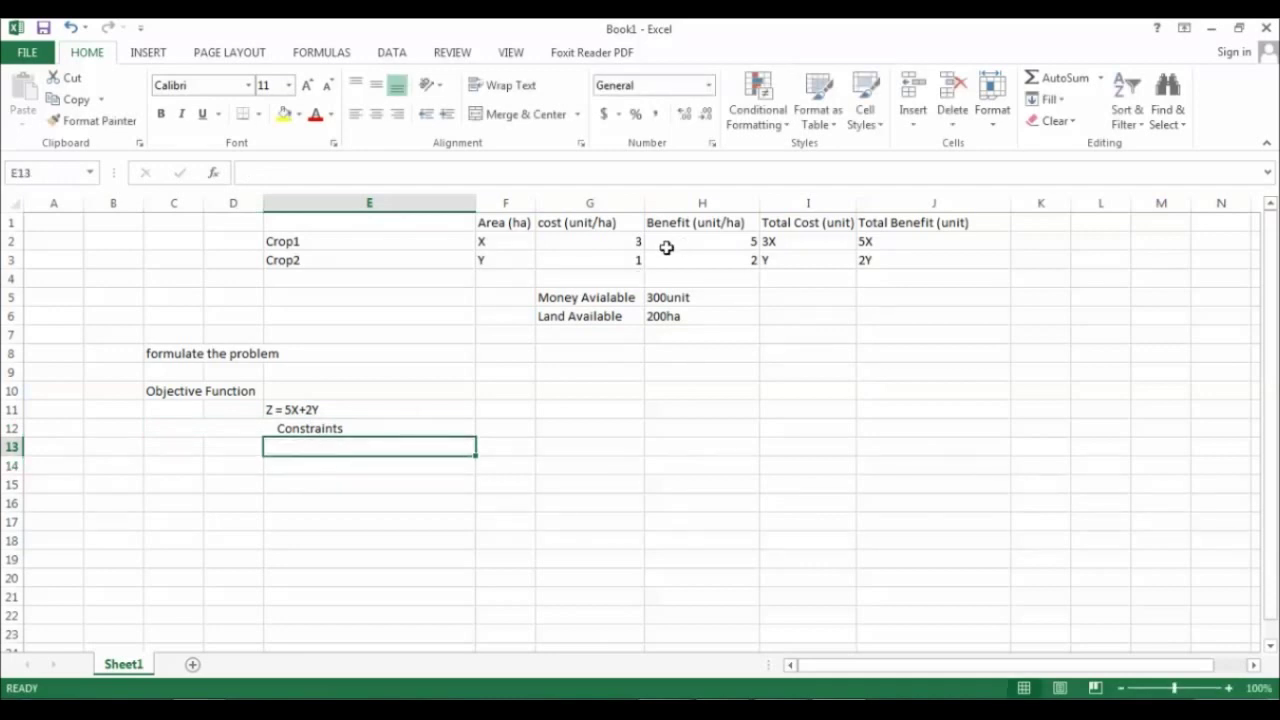
Step: Enter the land constraint X+Y <= 200 in E13, using the crop areas and the available land
left_click(497, 243)
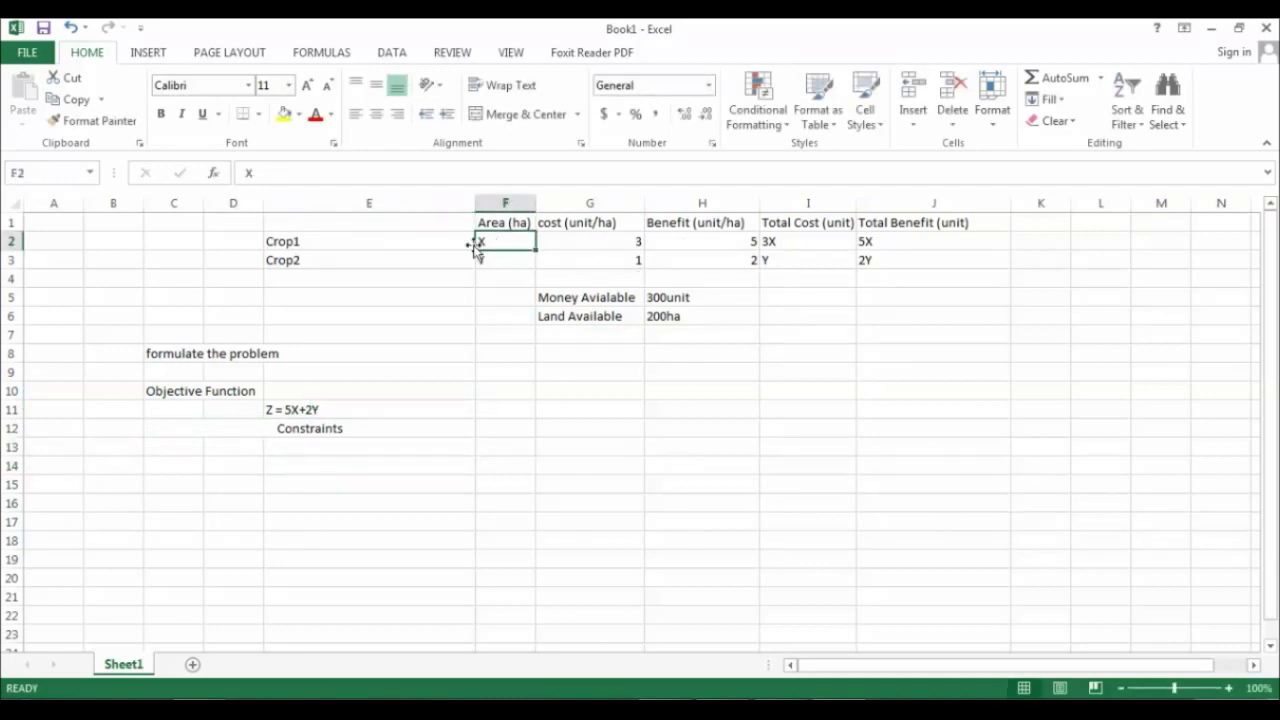
left_click(455, 242)
left_click(500, 243)
left_click(498, 260)
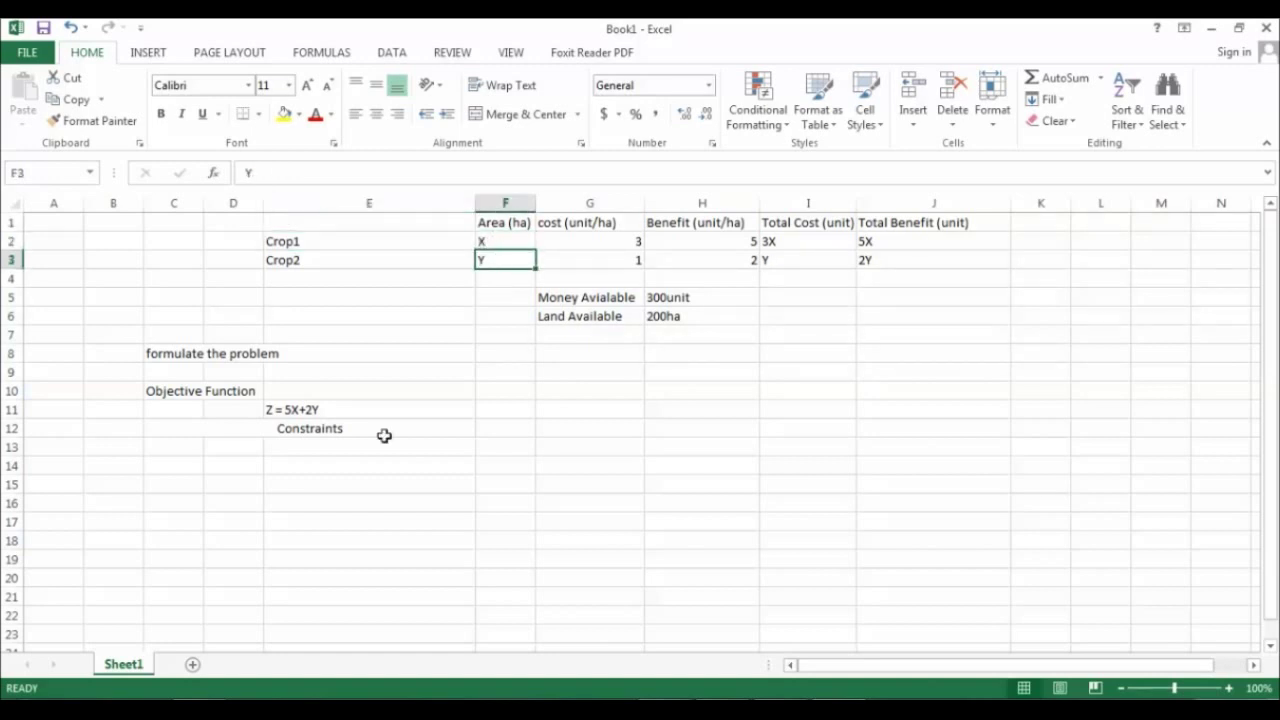
left_click(353, 448)
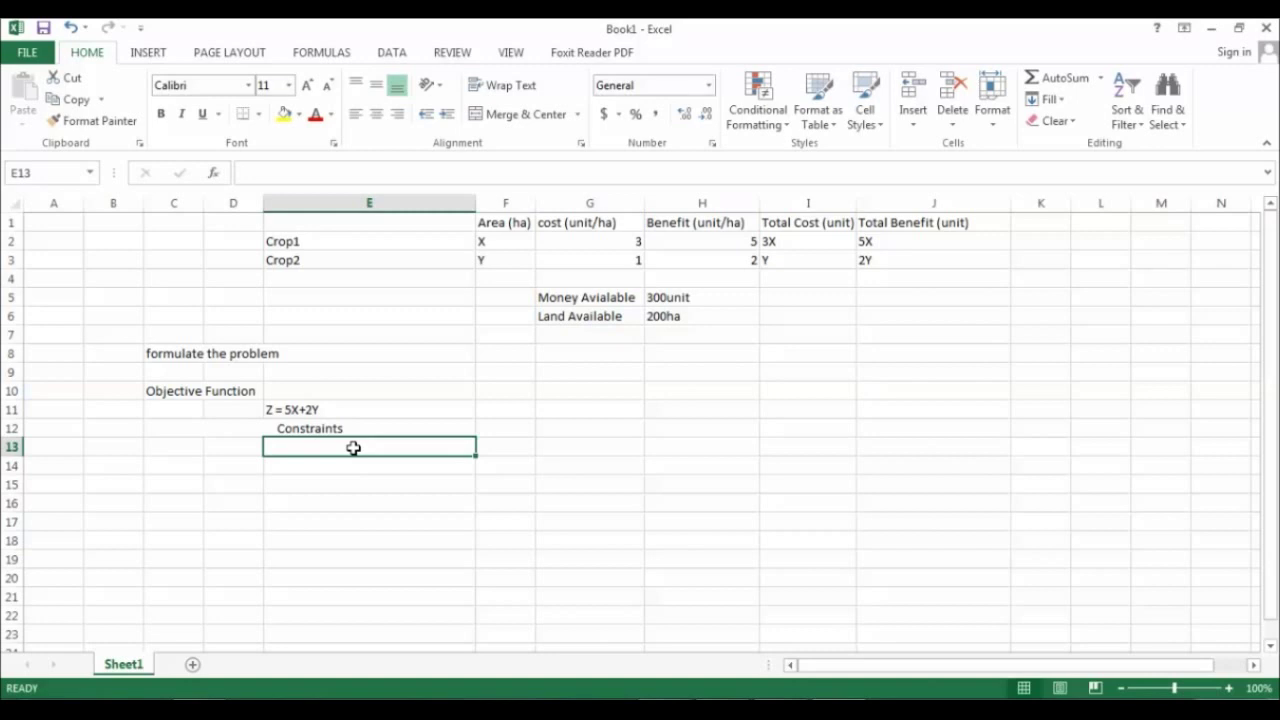
type("X+Y <=")
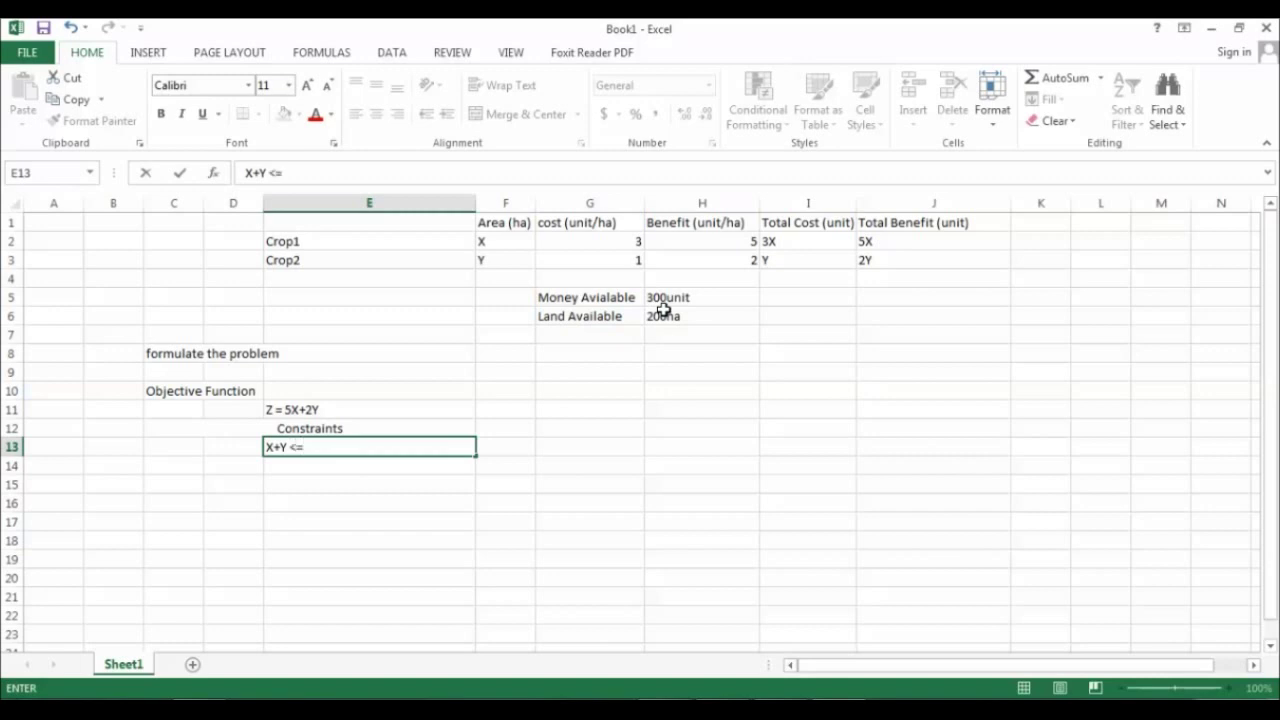
type("200")
key("Return")
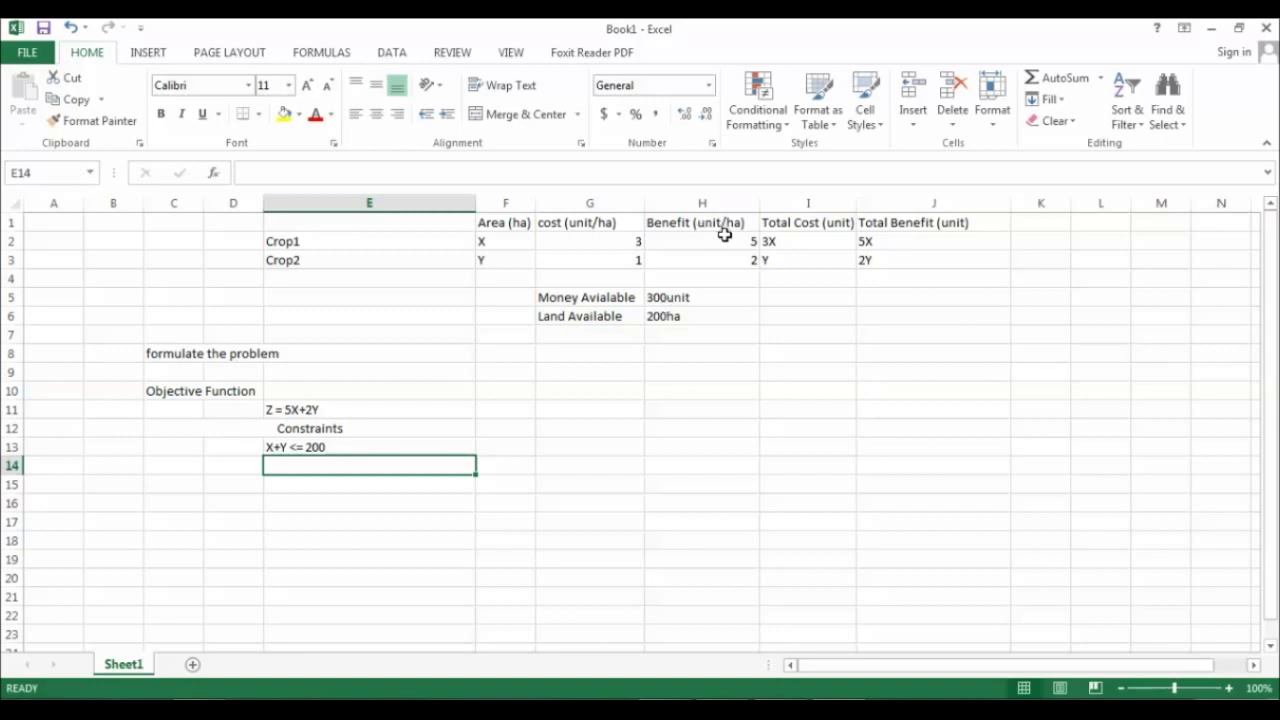
Step: Enter the money constraint 3X+Y<=300 in E14, using the total cost expressions and the available money
left_click(779, 241)
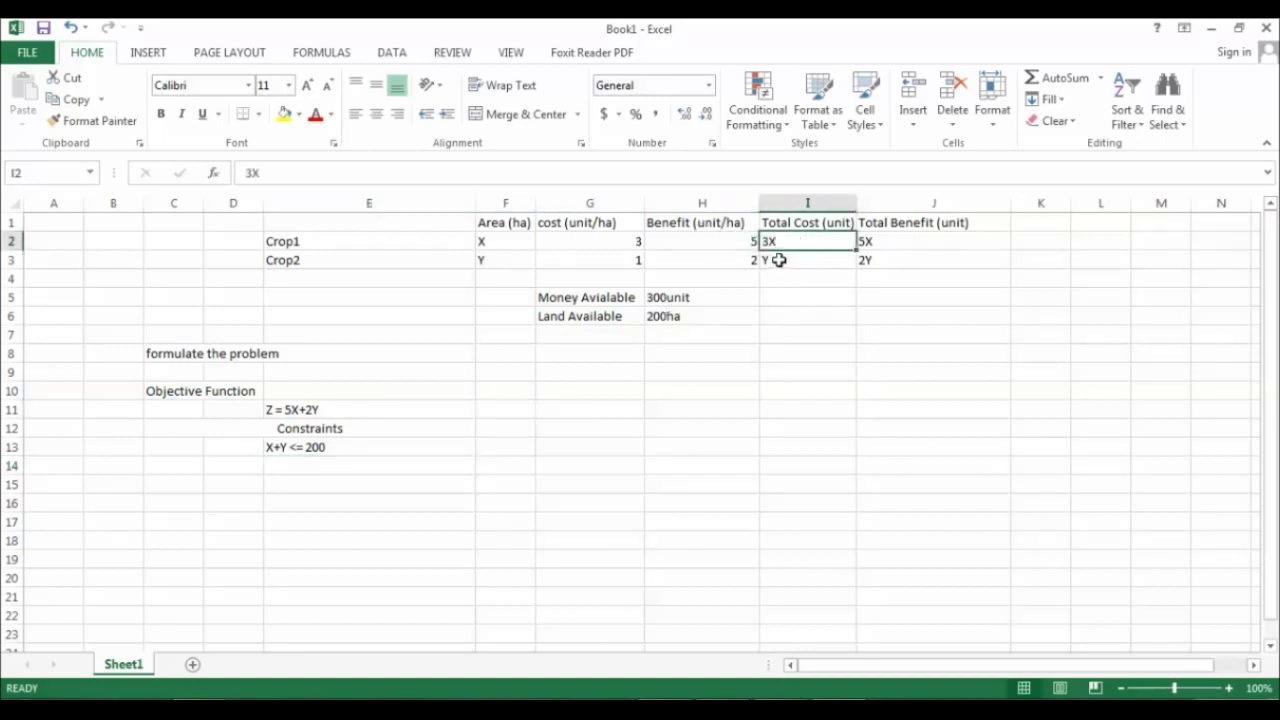
left_click(775, 260)
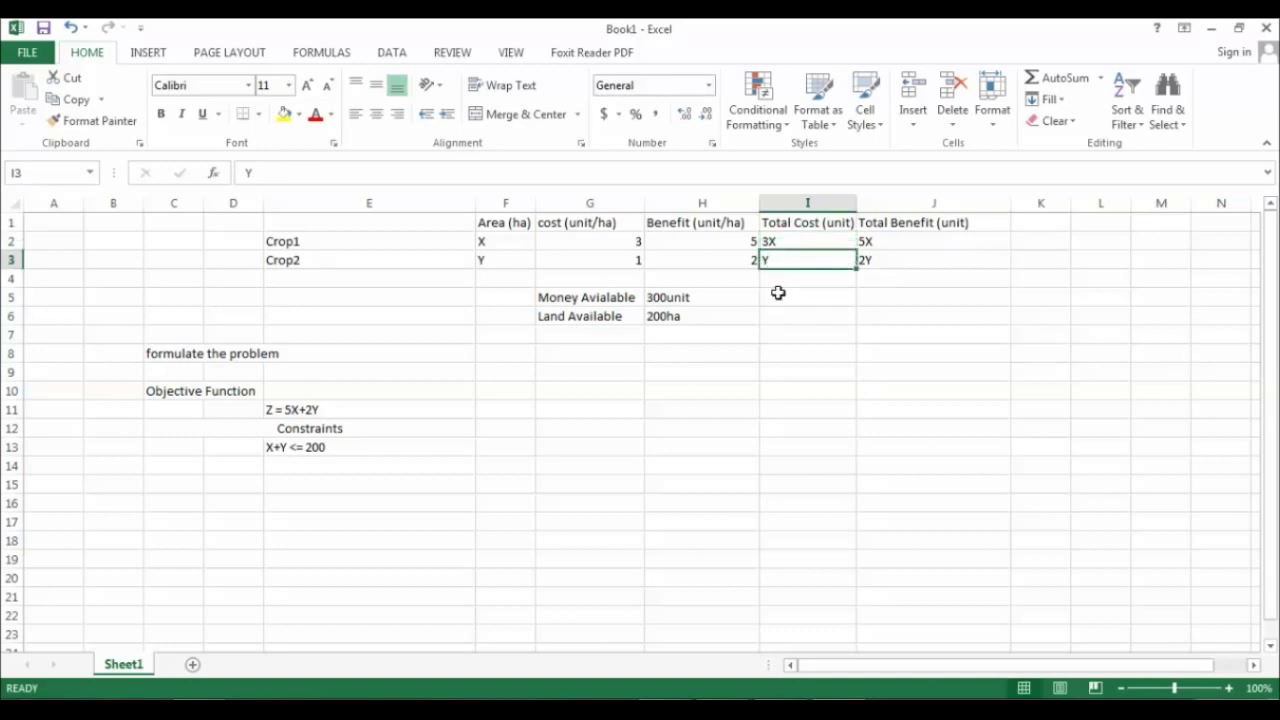
left_click(662, 299)
left_click(778, 242)
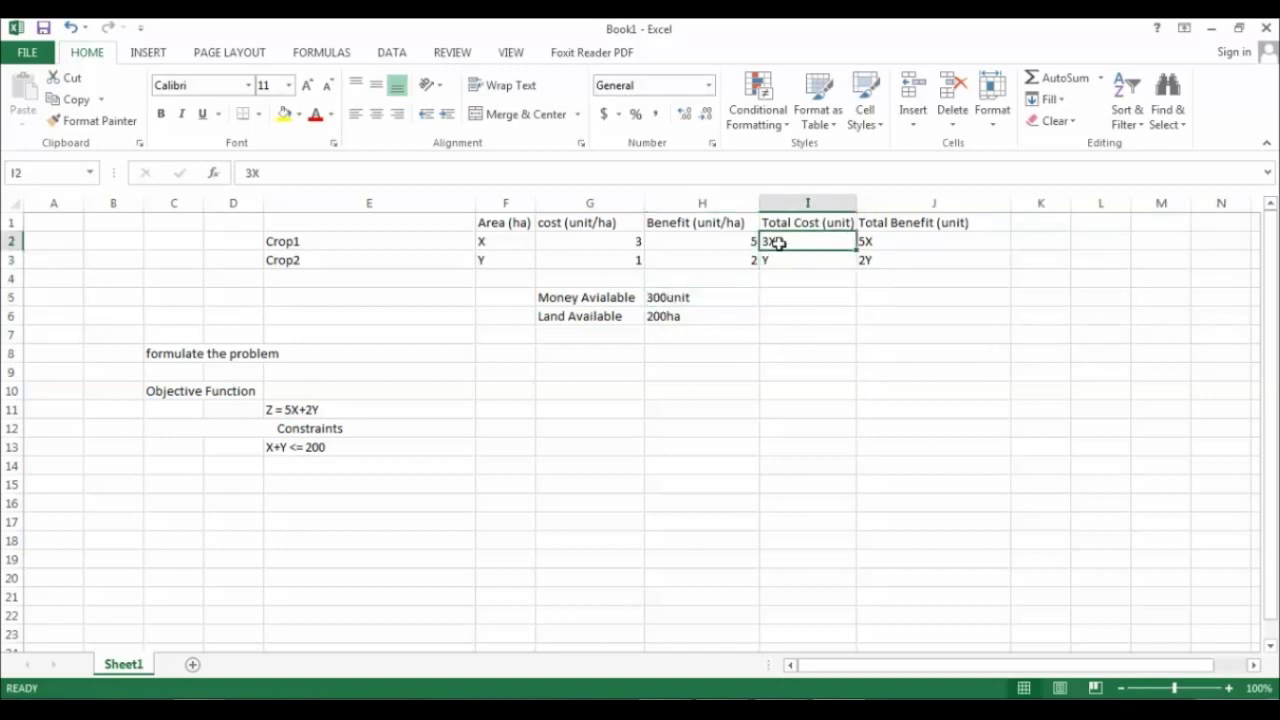
left_click(785, 260)
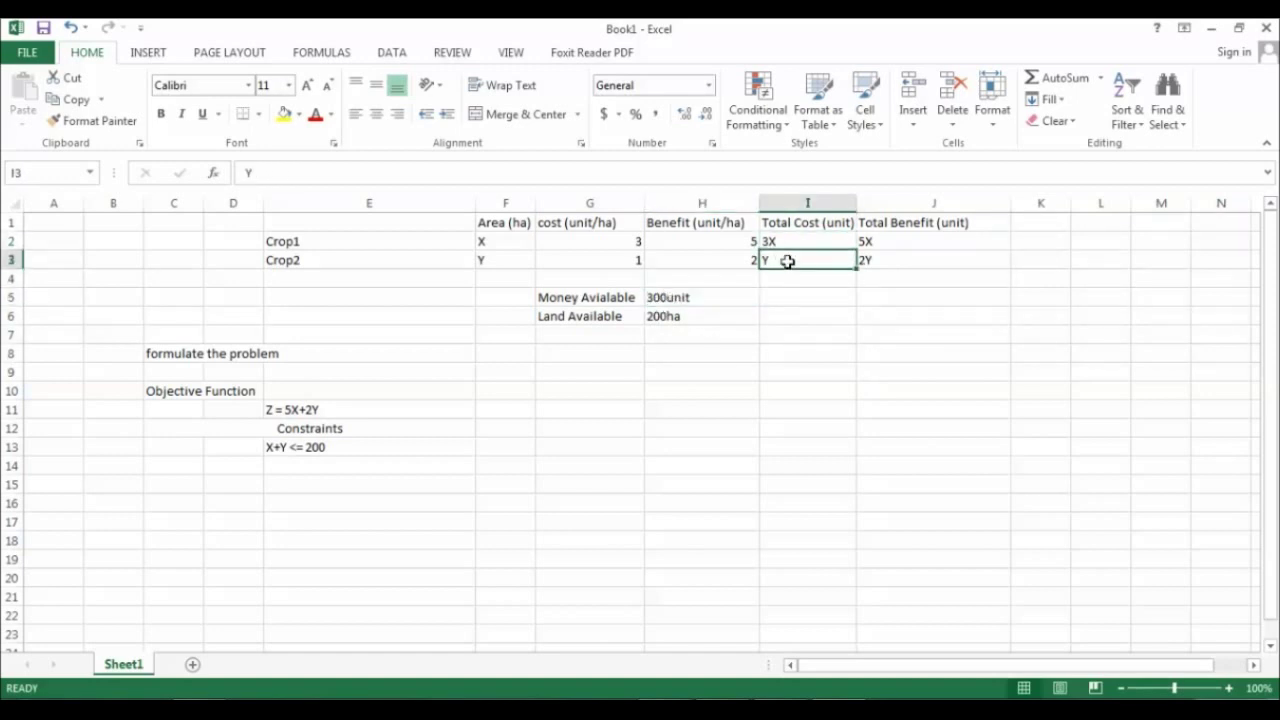
left_click(699, 302)
left_click(368, 464)
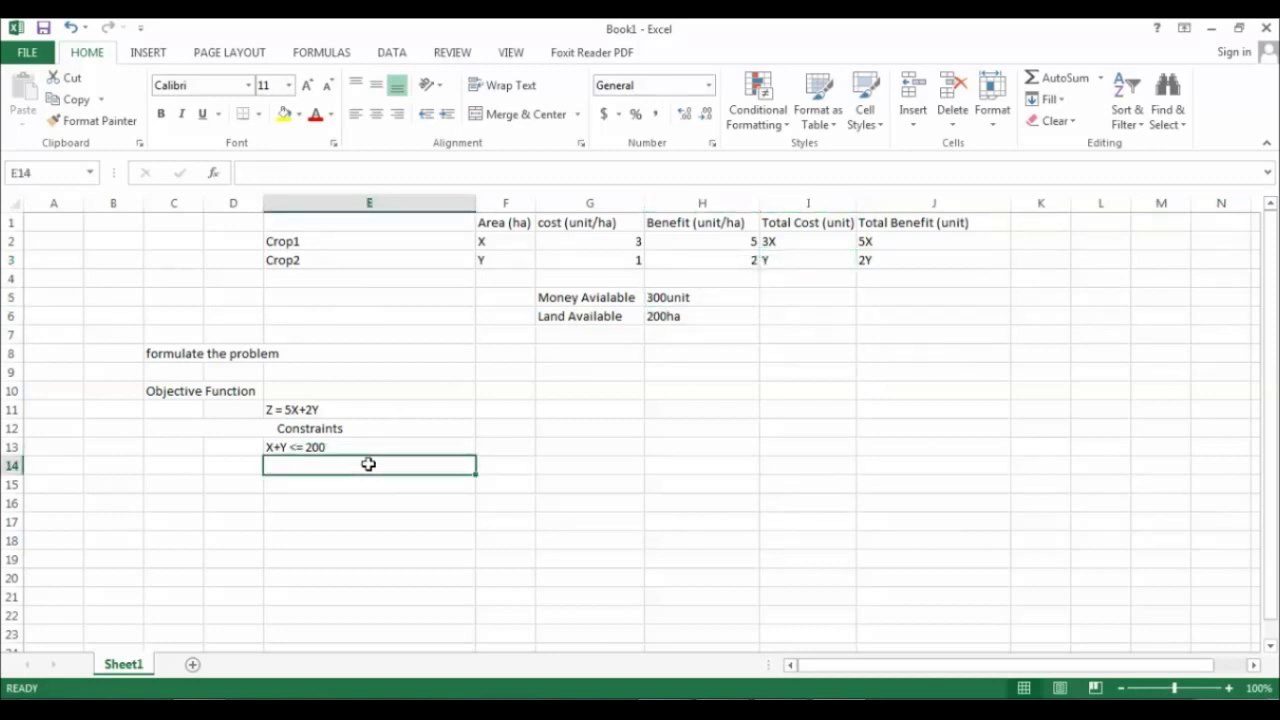
type("3X")
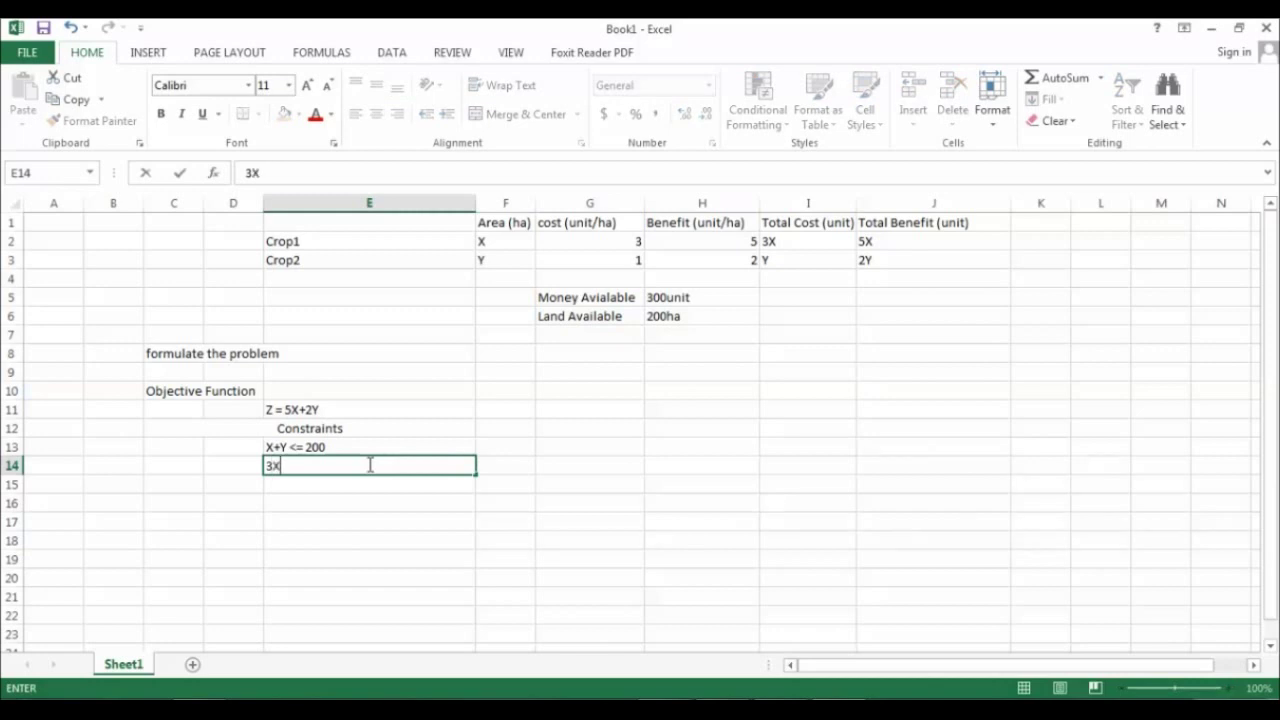
type("+Y<=300")
left_click(343, 488)
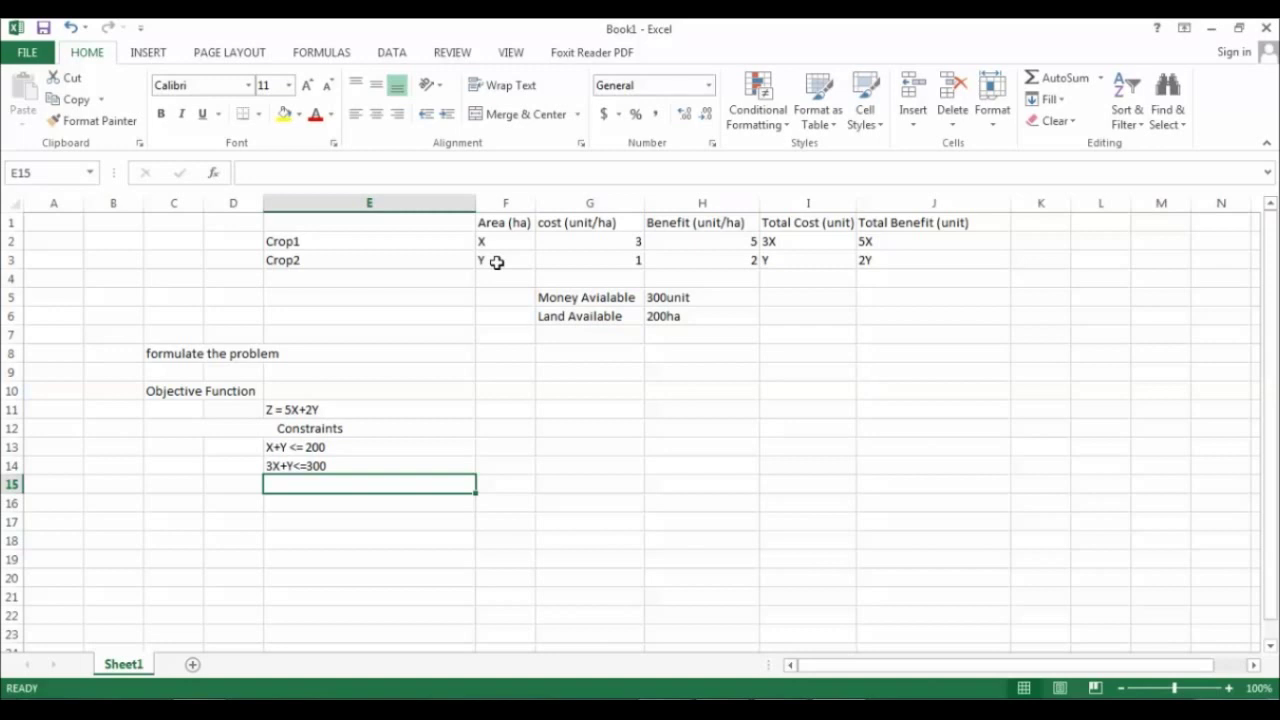
Step: Enter the non-negativity constraints X>=0, Y>=0 in E15
type("X")
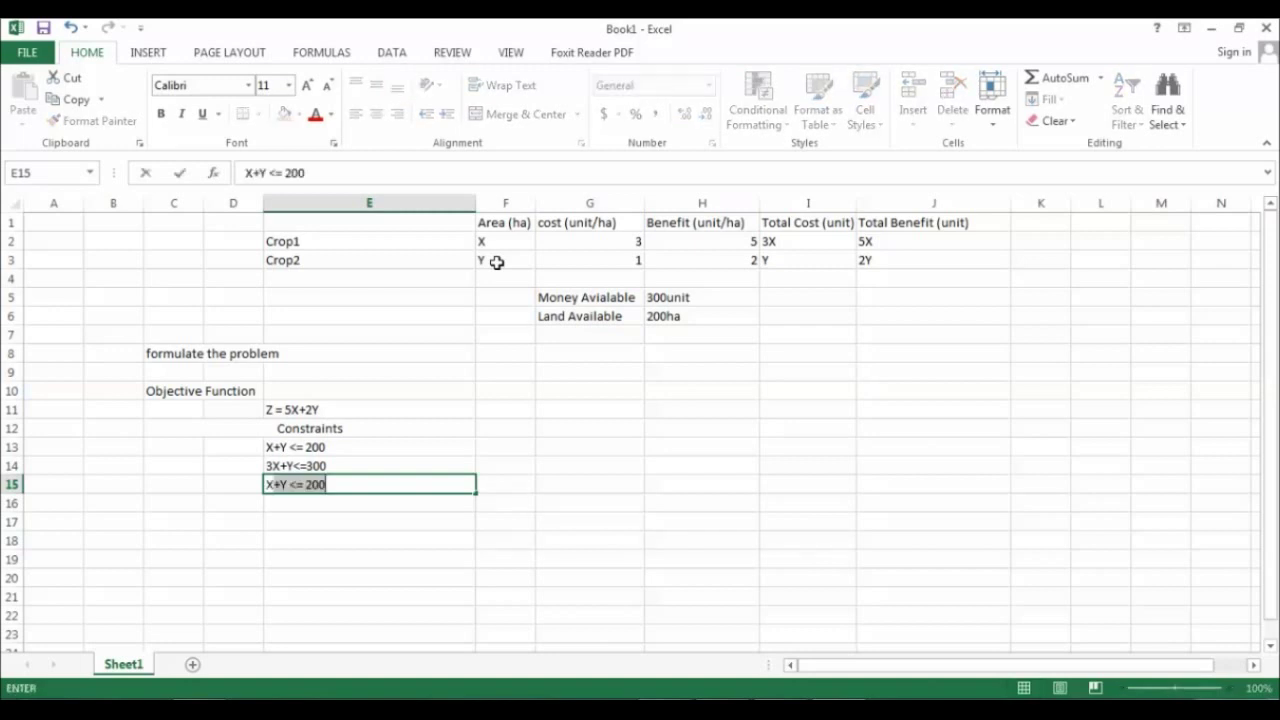
type(">=0")
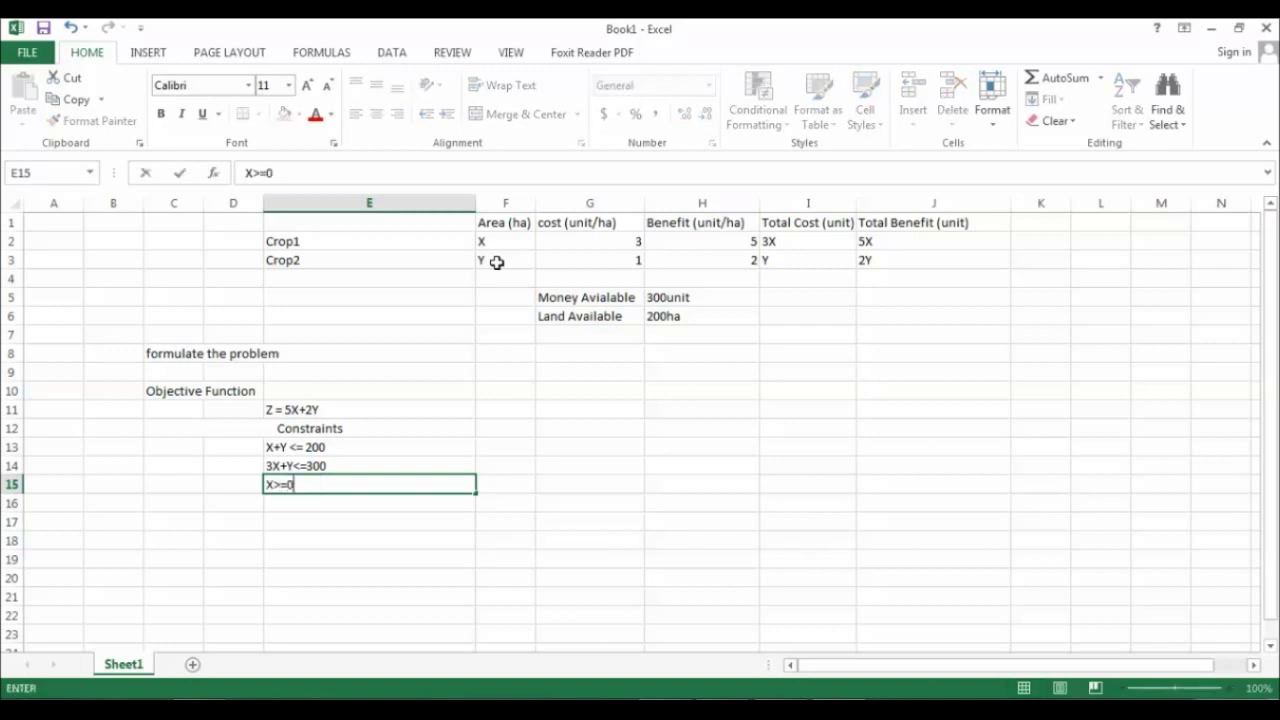
type(", Y>=0")
left_click(512, 498)
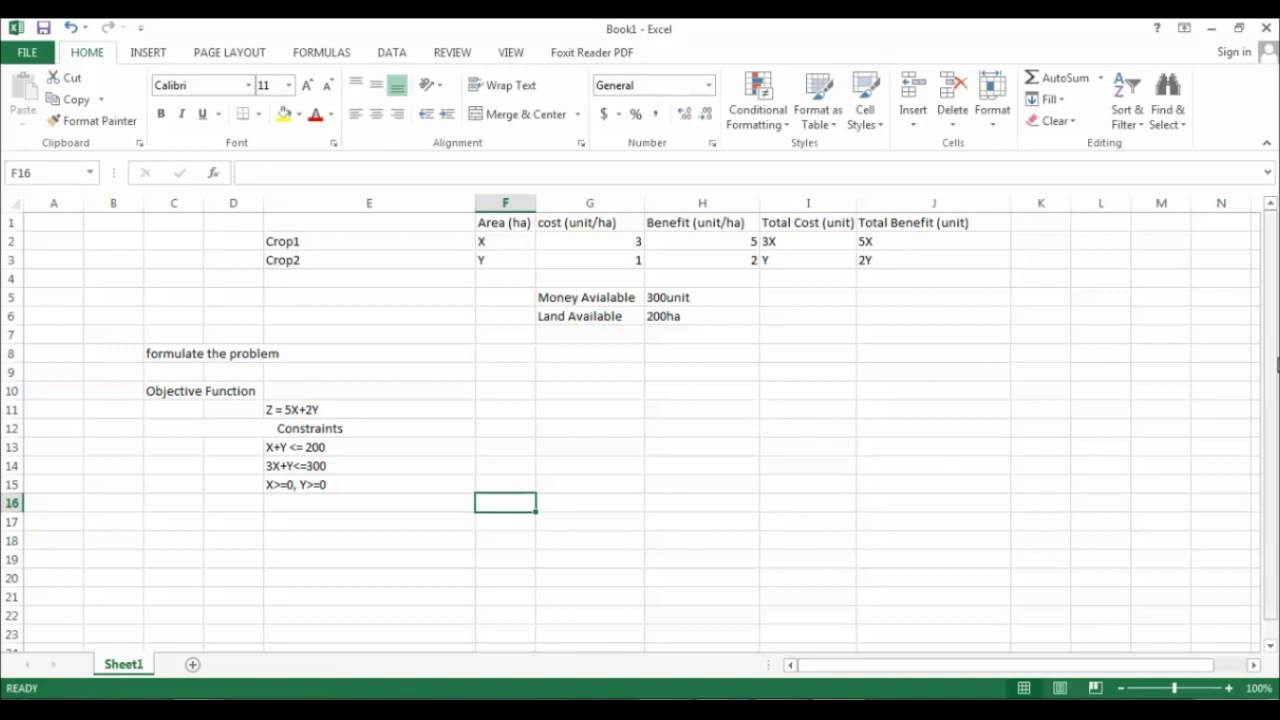
left_click_drag(1276, 370, 1276, 366)
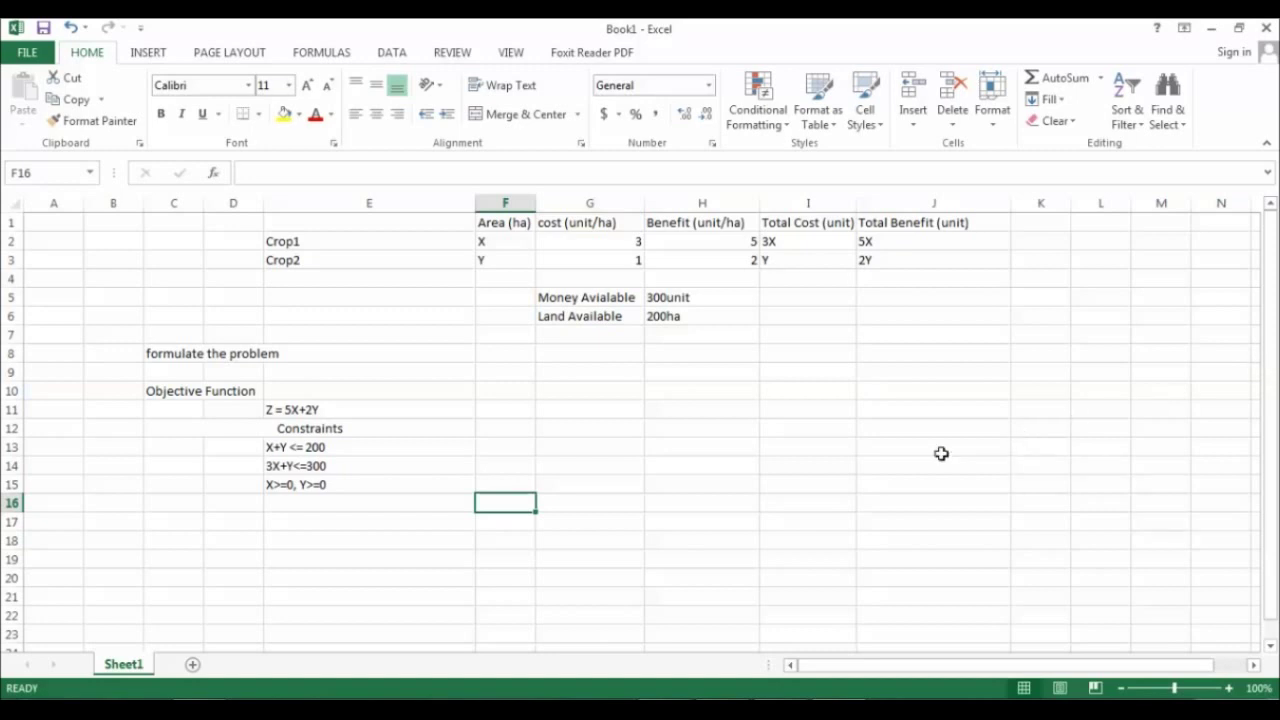
Step: Enter the variable labels X in G14 and y in G15
left_click(620, 470)
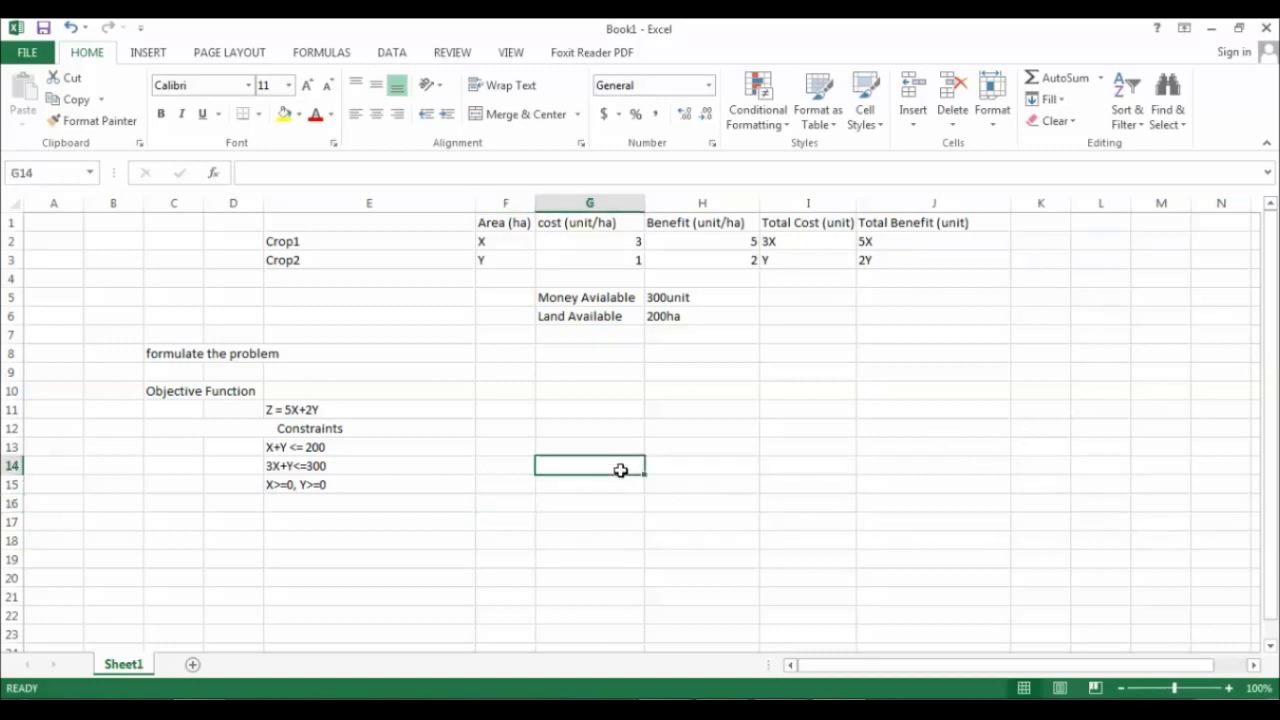
type("X")
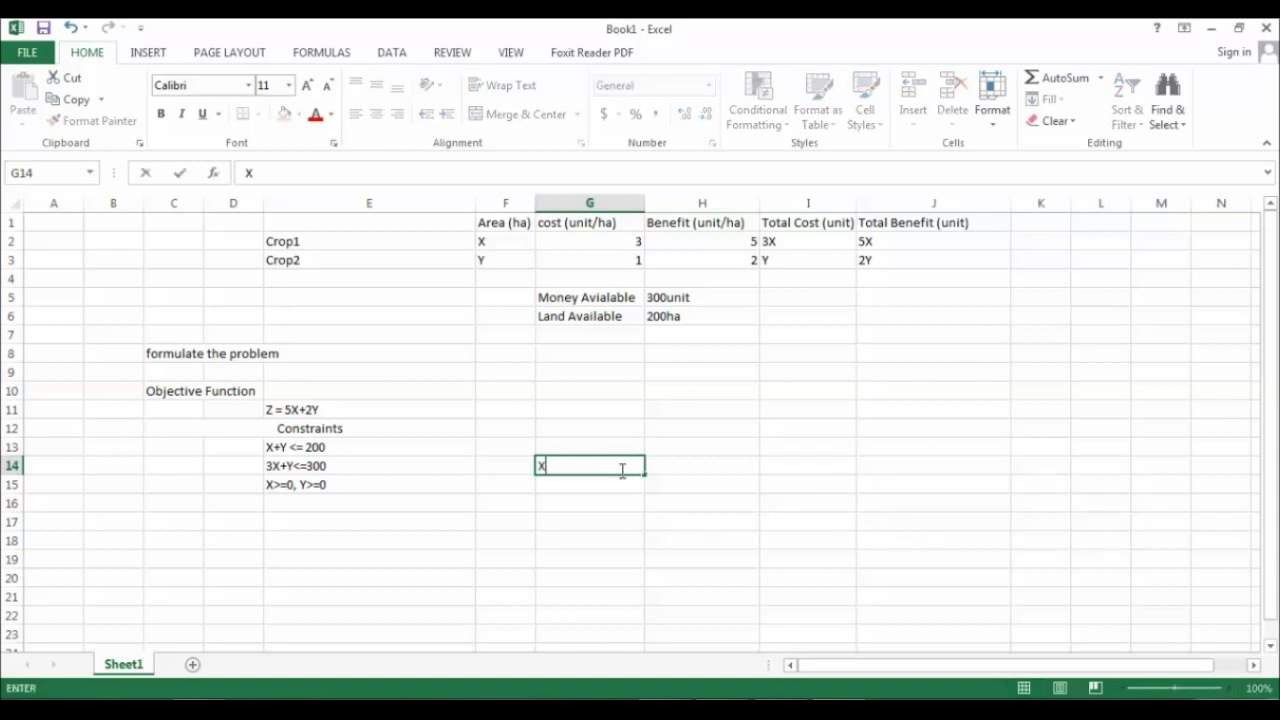
key("Return")
type("y")
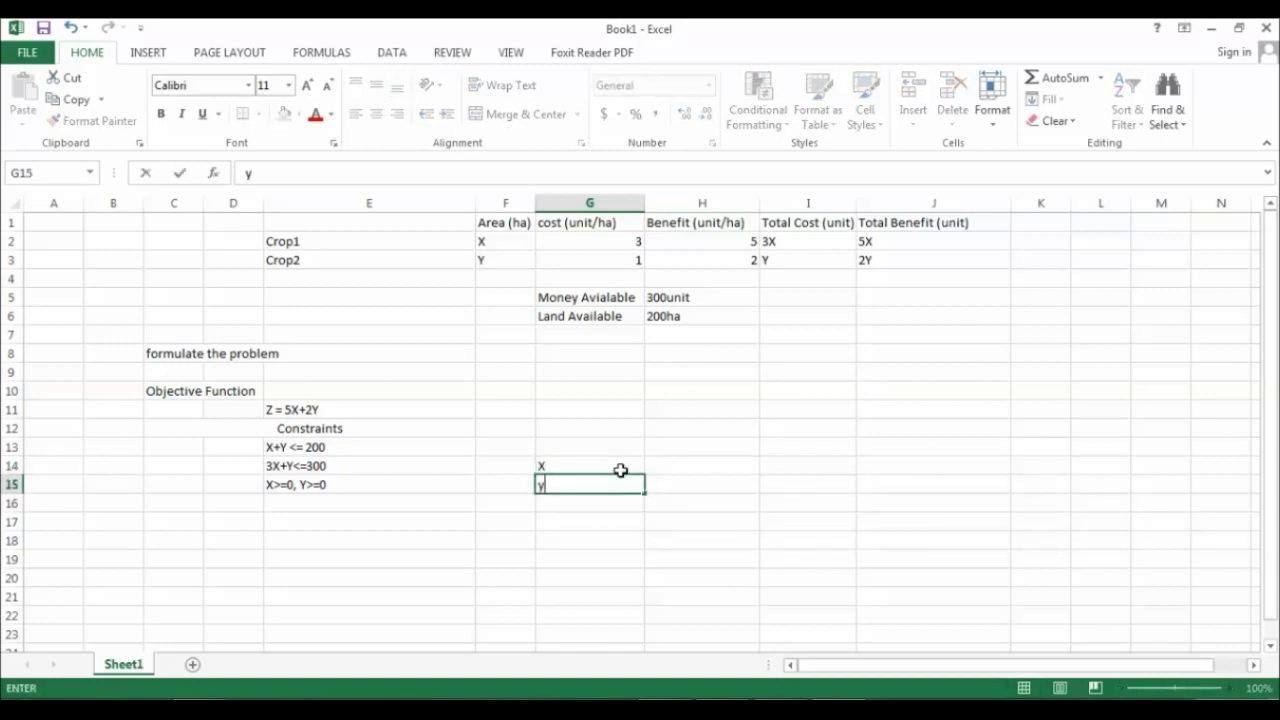
key("Tab")
Step: Enter starting values of 120 for X in H14 and 80 for y in H15
key("Up")
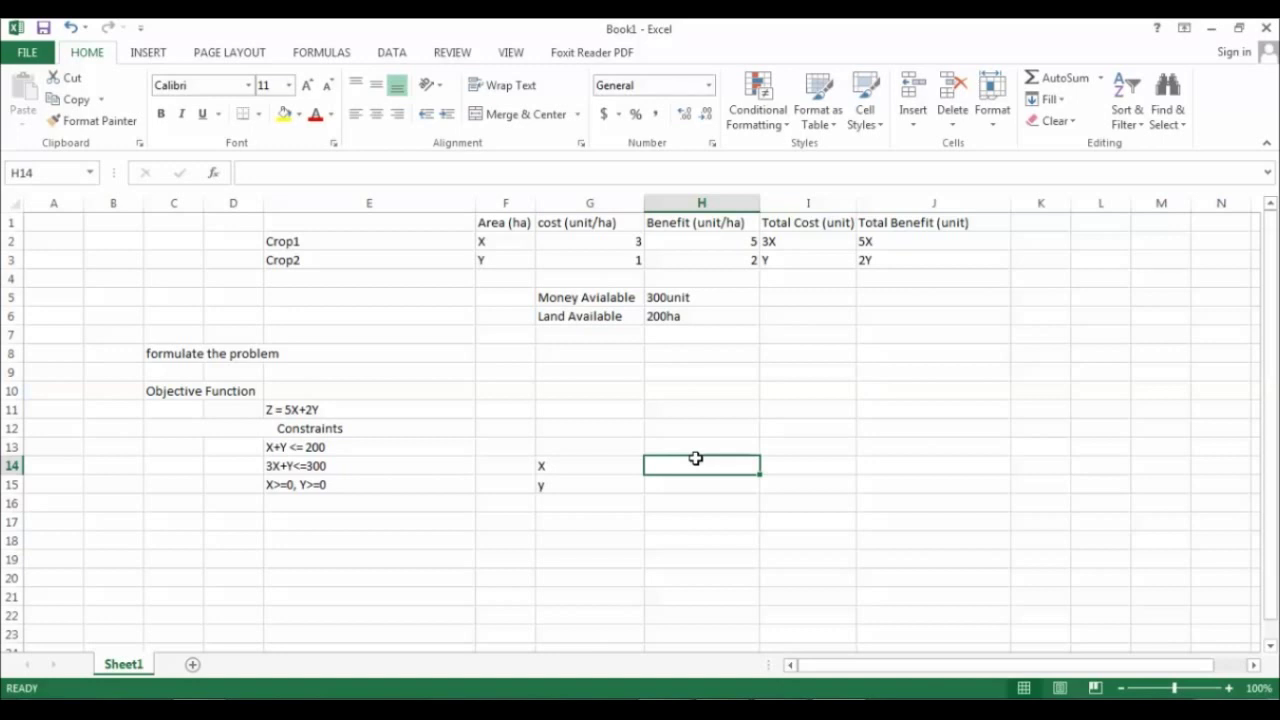
type("120")
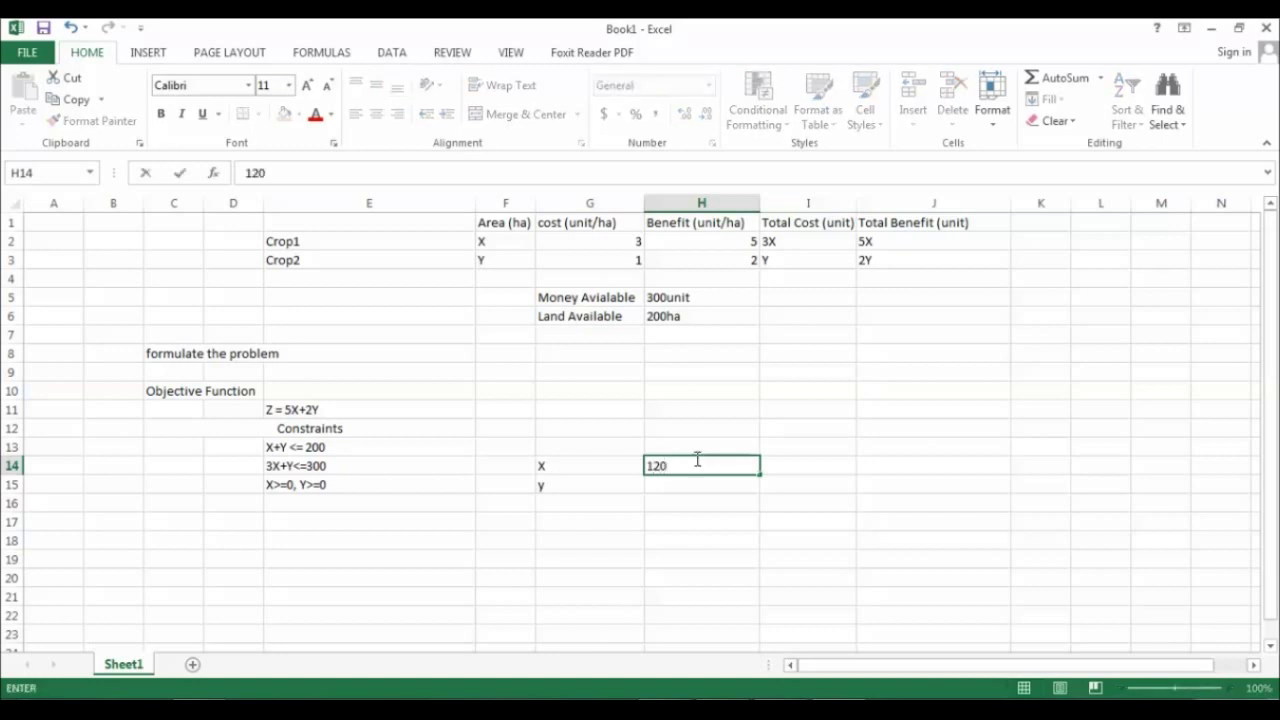
key("Return")
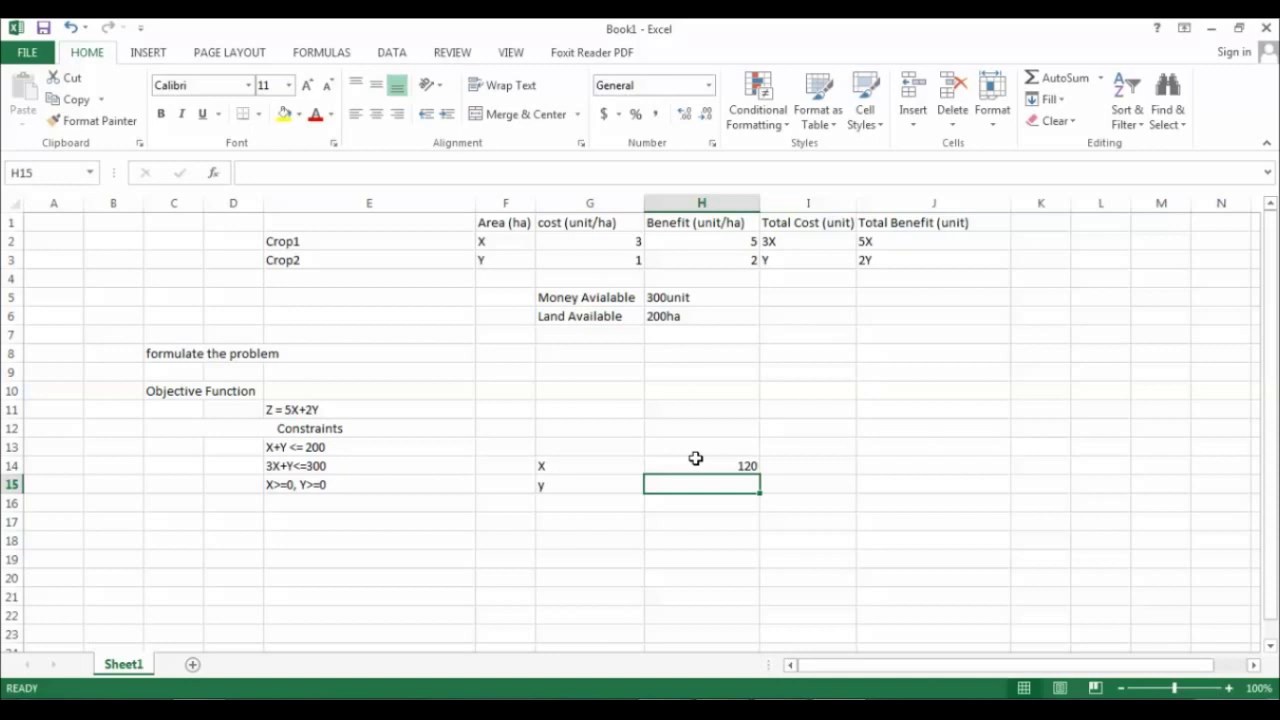
type("80")
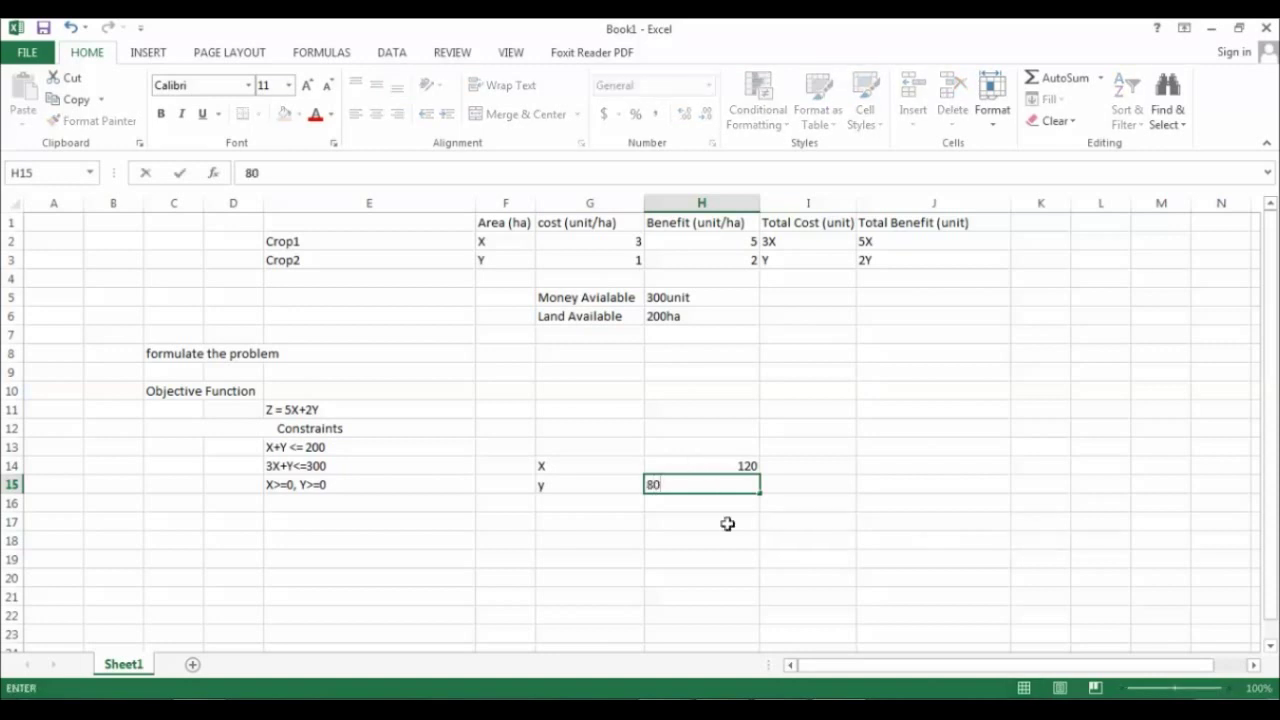
left_click_drag(728, 523, 731, 511)
left_click(734, 466)
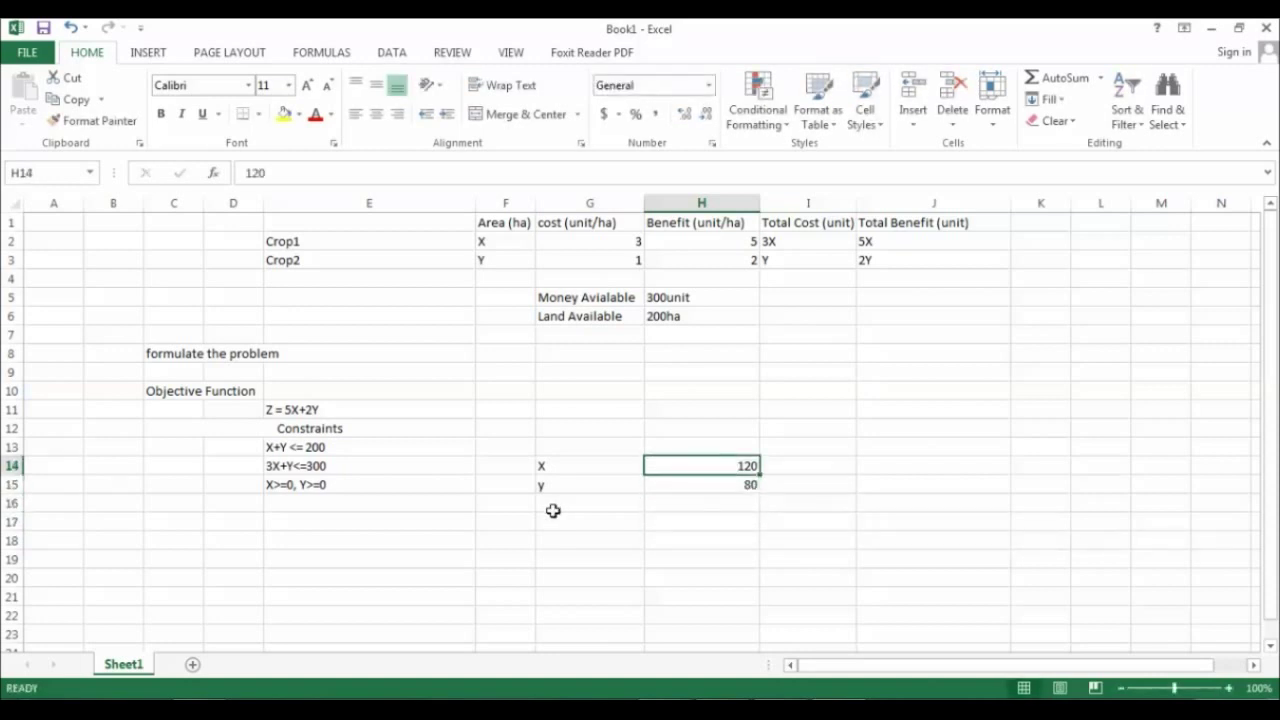
Step: Label F17 as Z and calculate the objective function in G17 with =5*H14+2*H15
left_click(492, 523)
type("Z")
key("shift+Right")
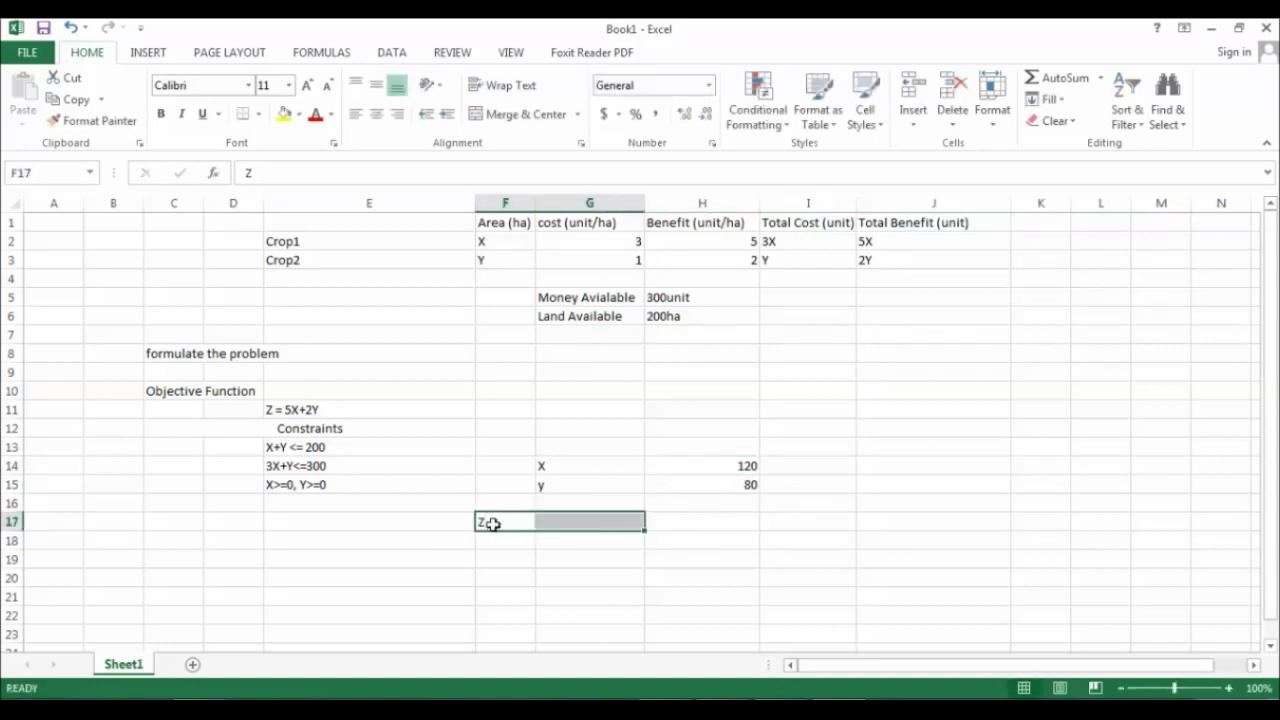
left_click(553, 520)
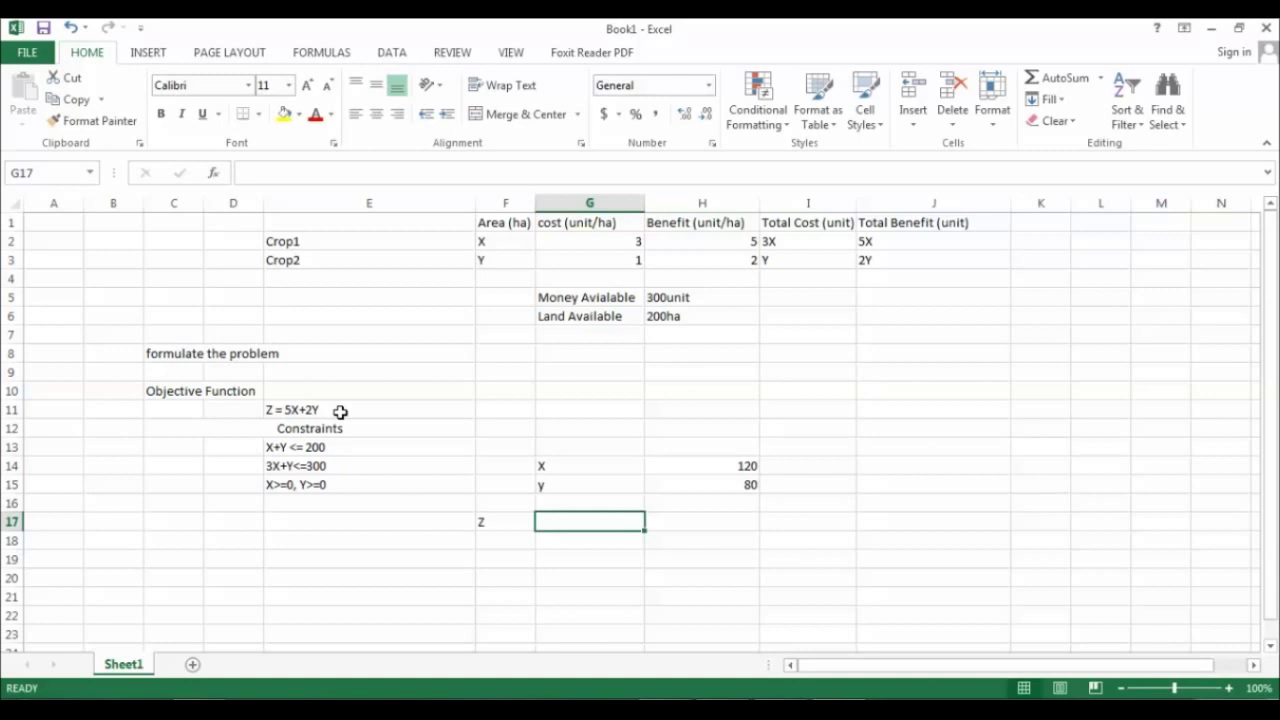
type("=")
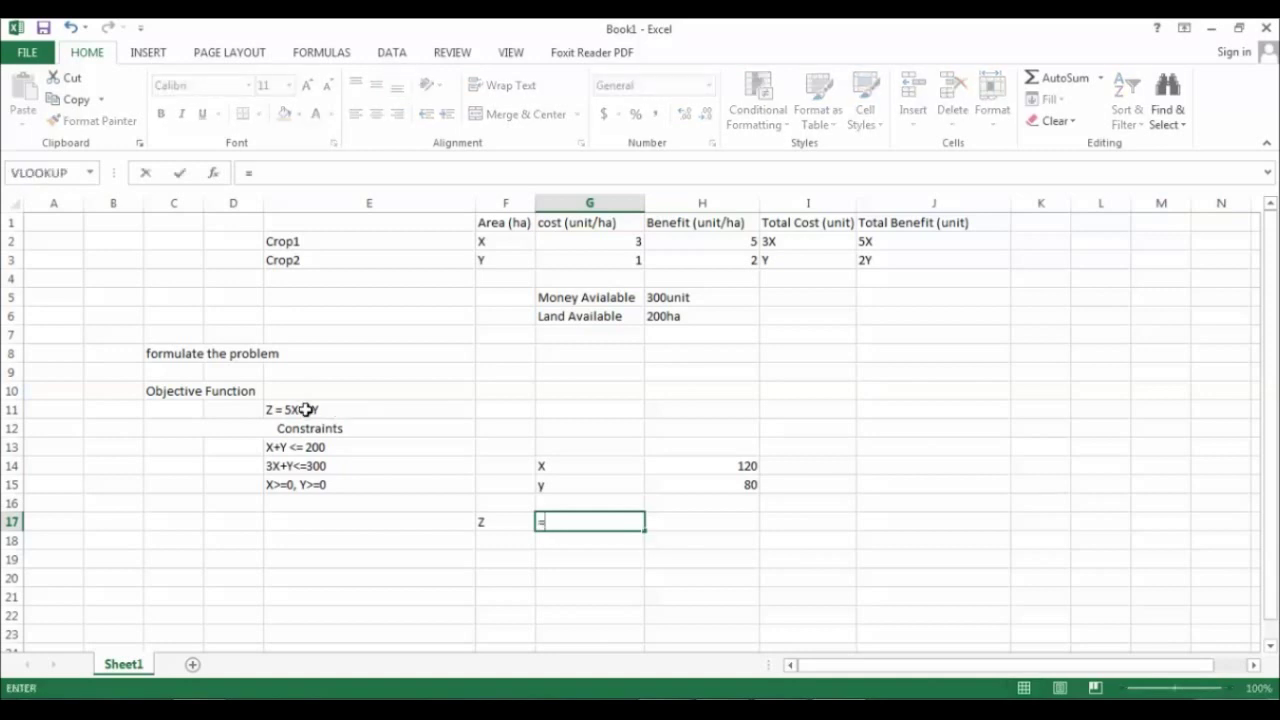
type("5*")
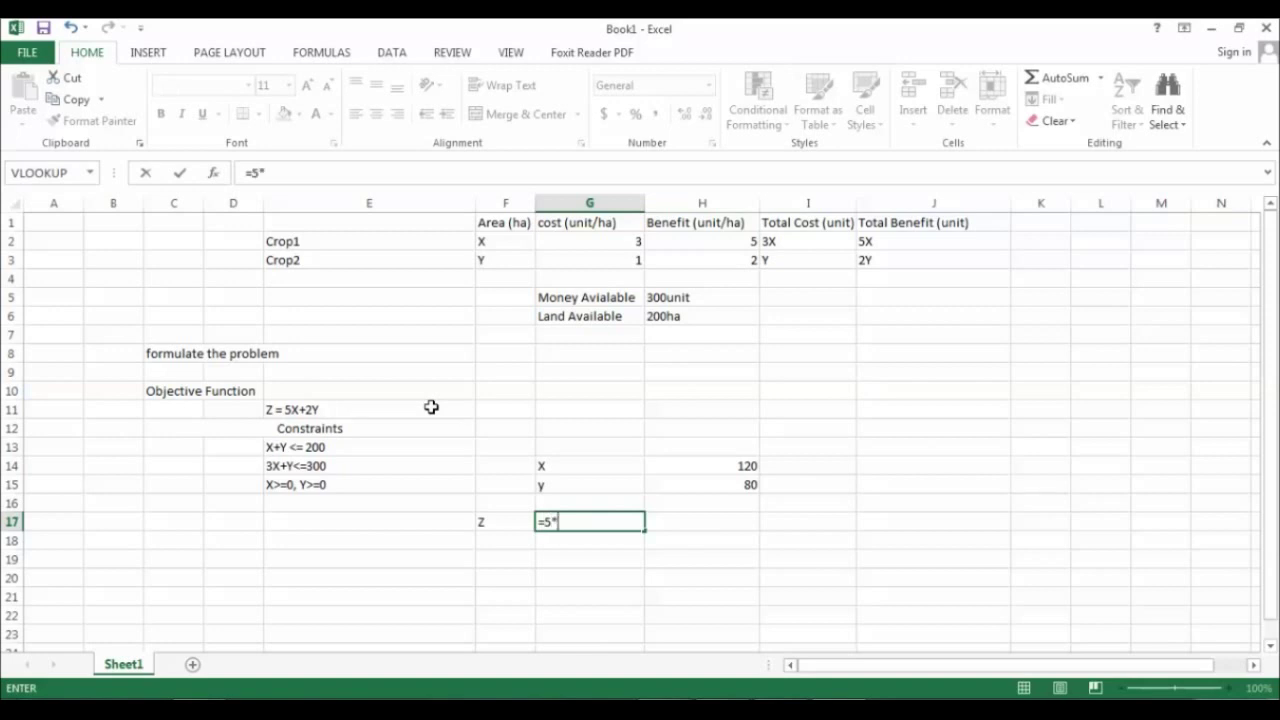
left_click(693, 465)
type("+")
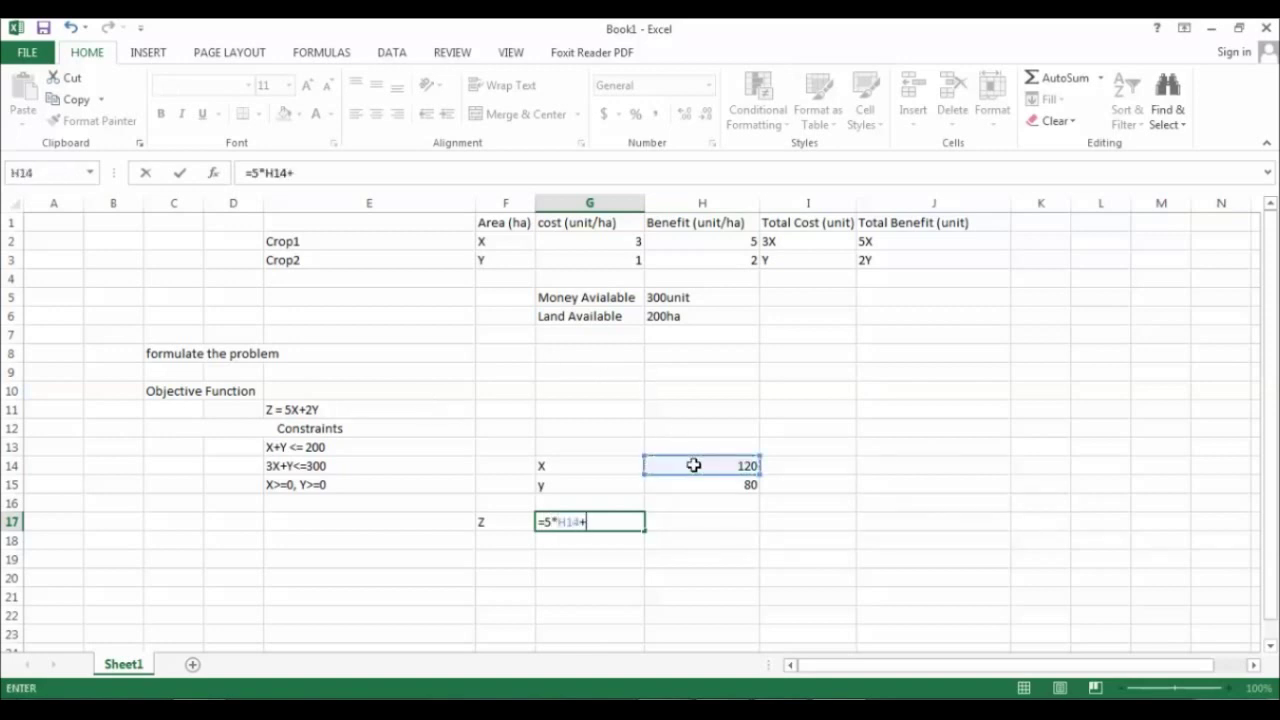
type("2*")
left_click(715, 486)
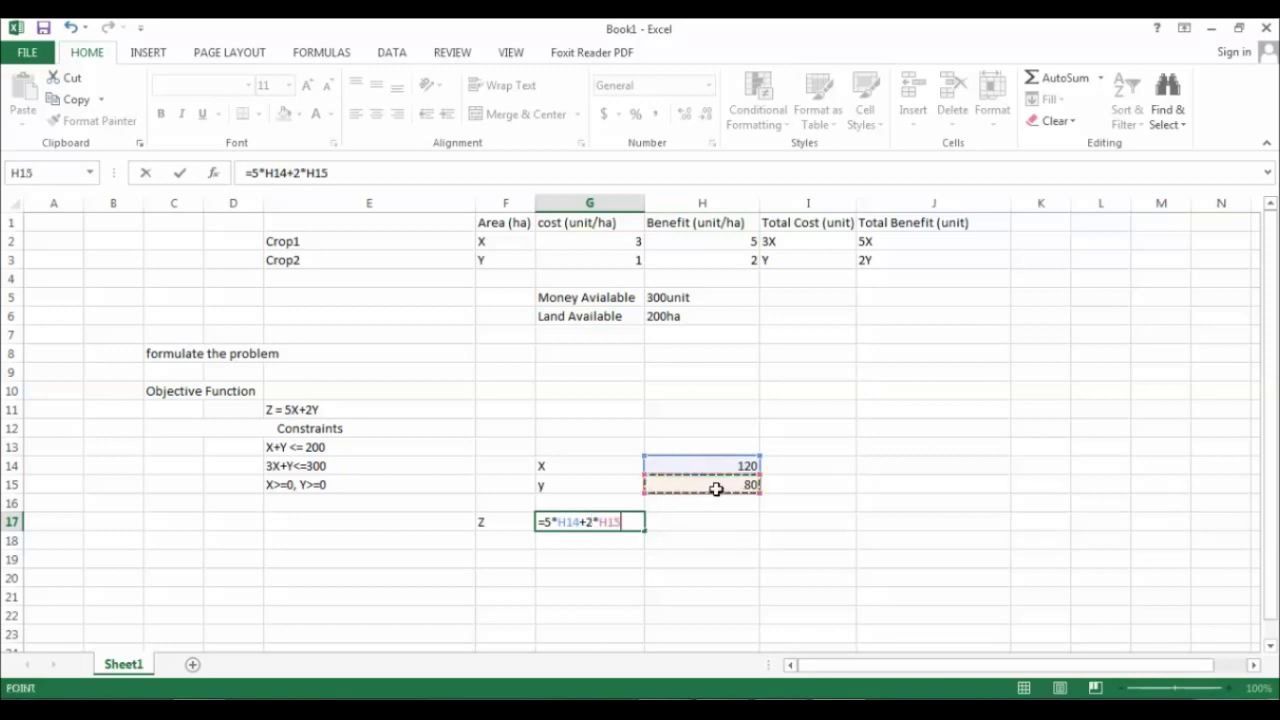
key("Return")
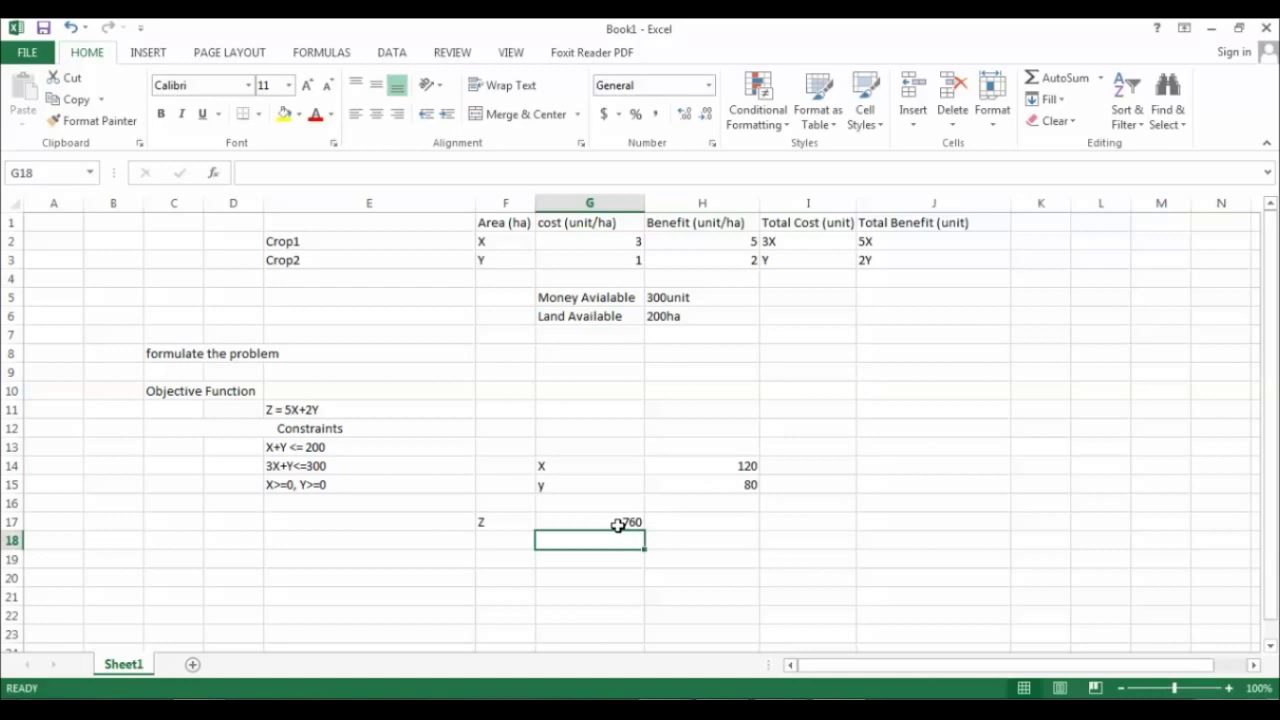
Step: Enter the row labels OF in E17 and CONSTRAINTS in E18
left_click_drag(1270, 336, 1270, 352)
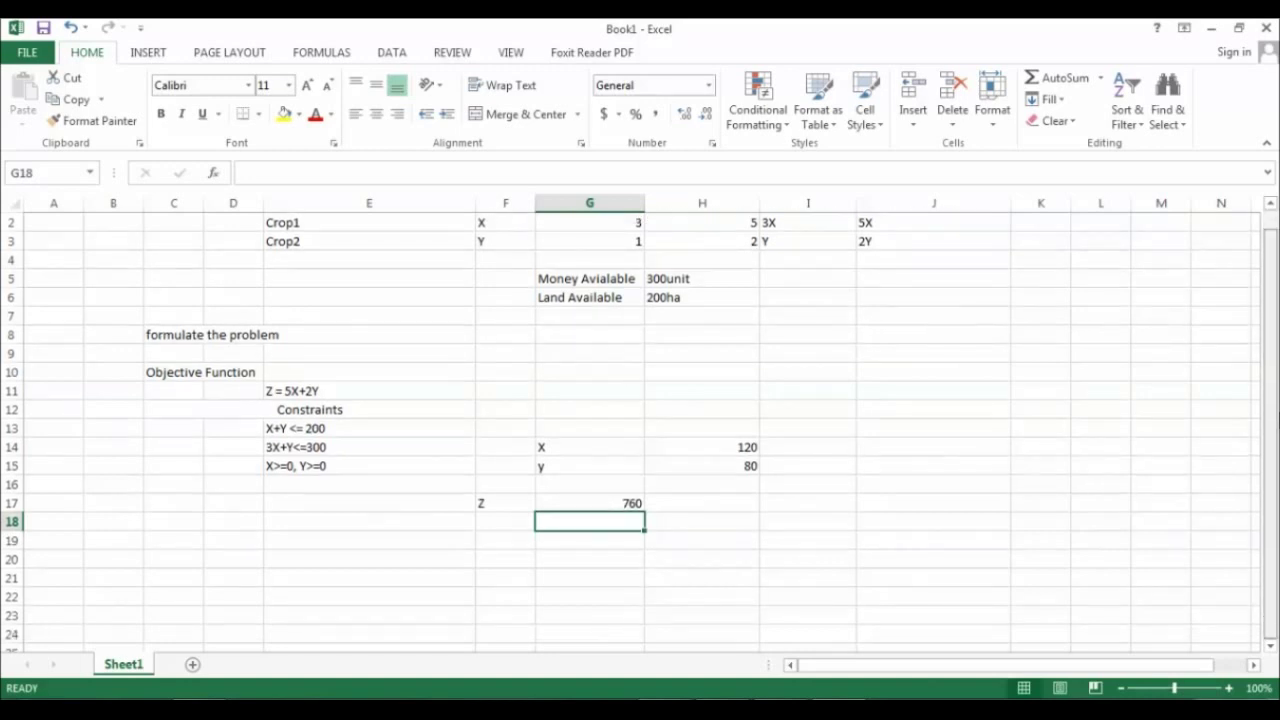
left_click(428, 502)
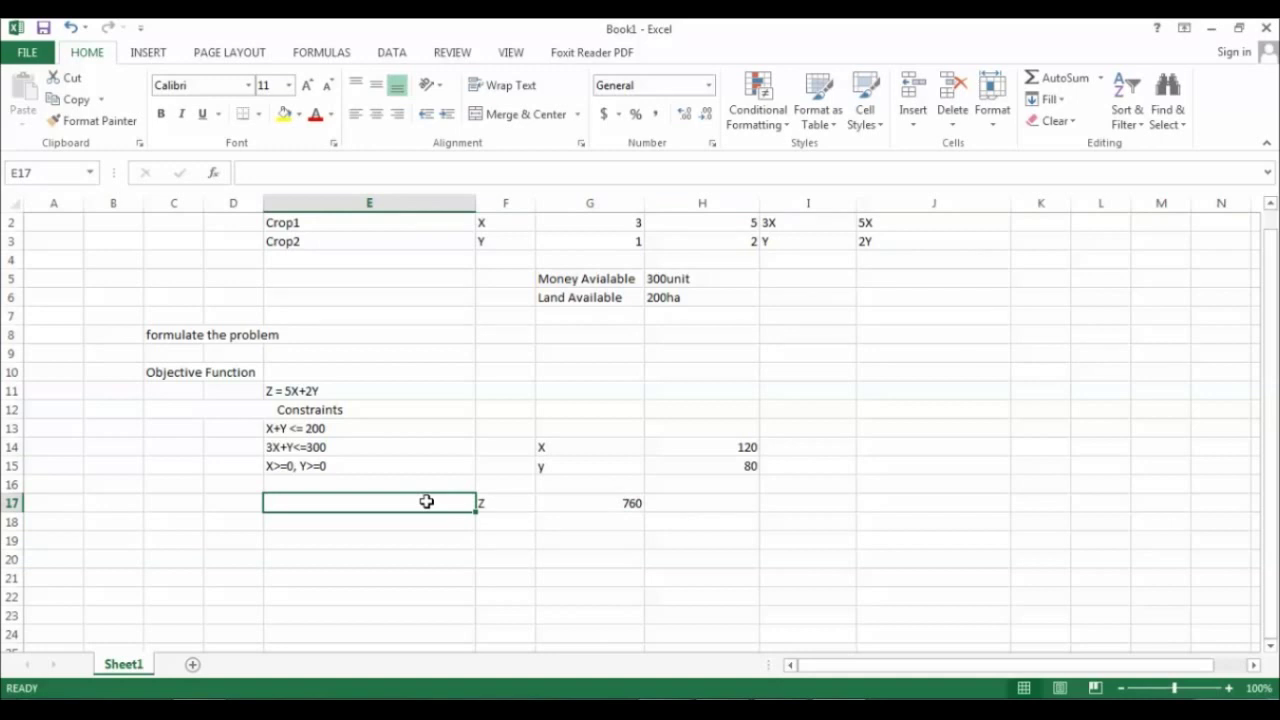
type("OF")
key("Return")
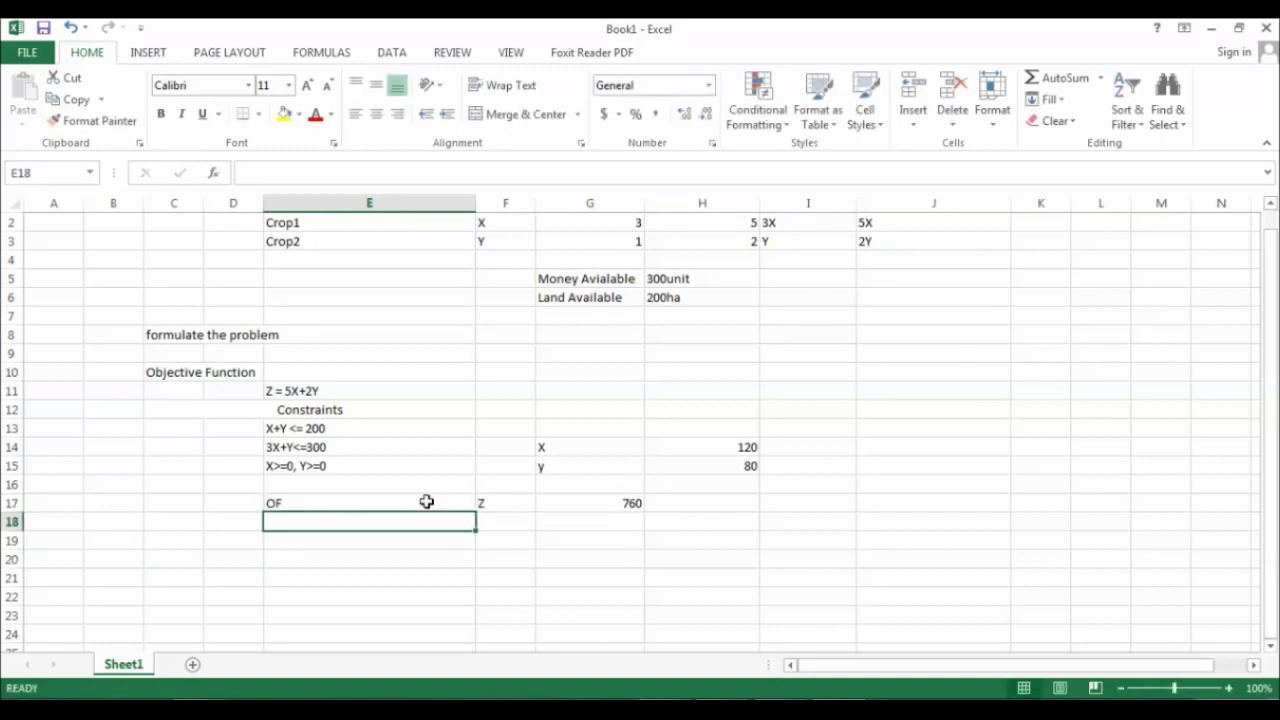
type("CONSTRAINTS")
Step: Calculate the land constraint's left-hand side in F19 by adding the X and y values, =H14+H15
left_click(526, 540)
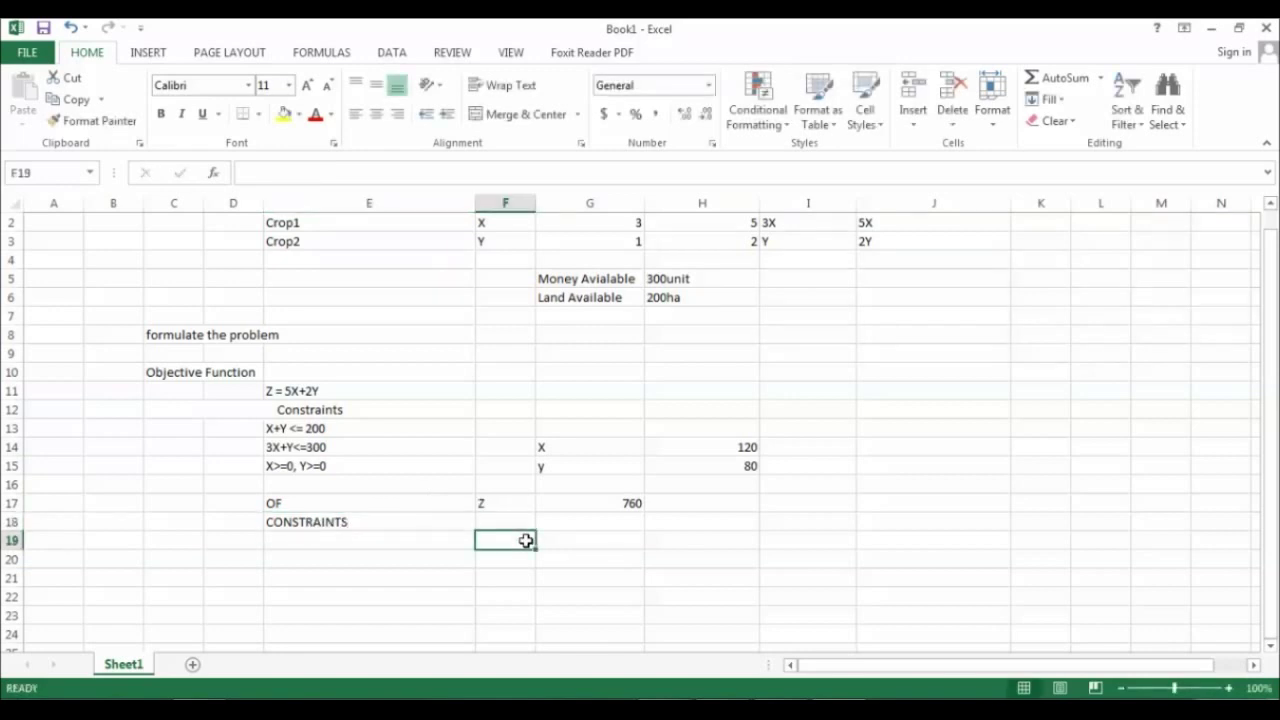
type("=")
left_click(723, 447)
type("+")
left_click(722, 466)
key("Return")
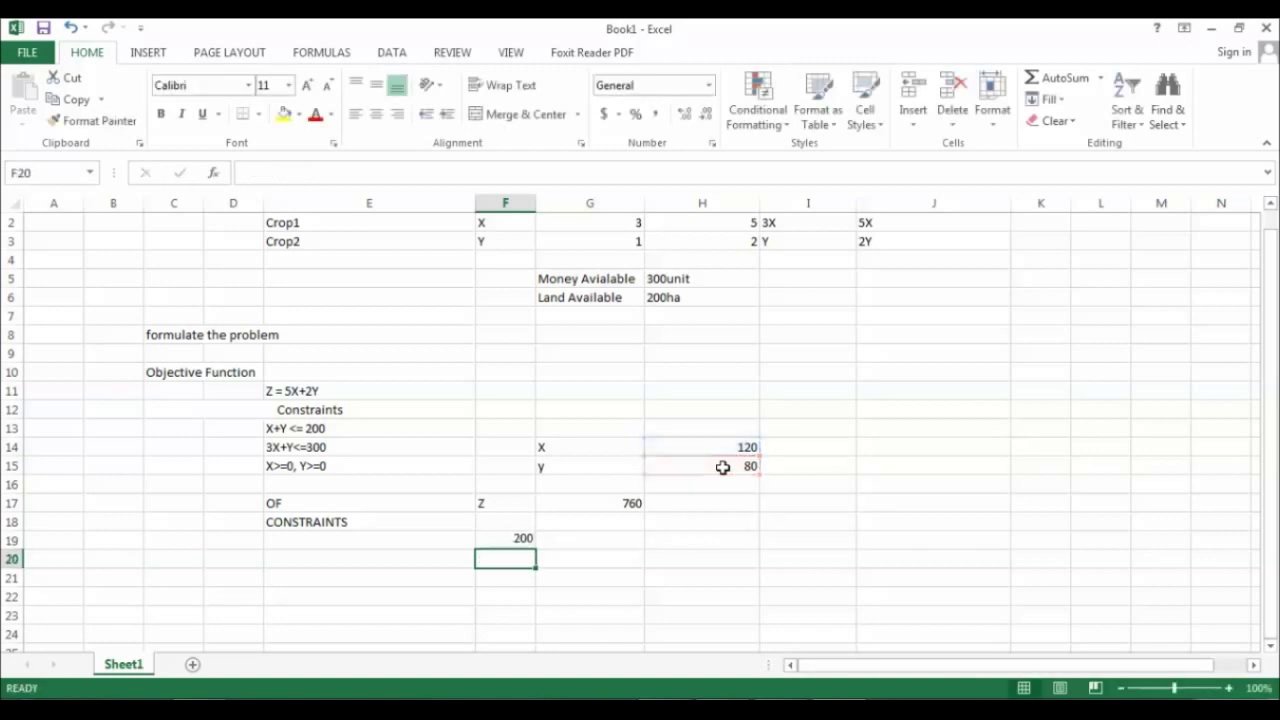
Step: Complete the land constraint row with LE in G19 and the limit 200 in H19
left_click(640, 541)
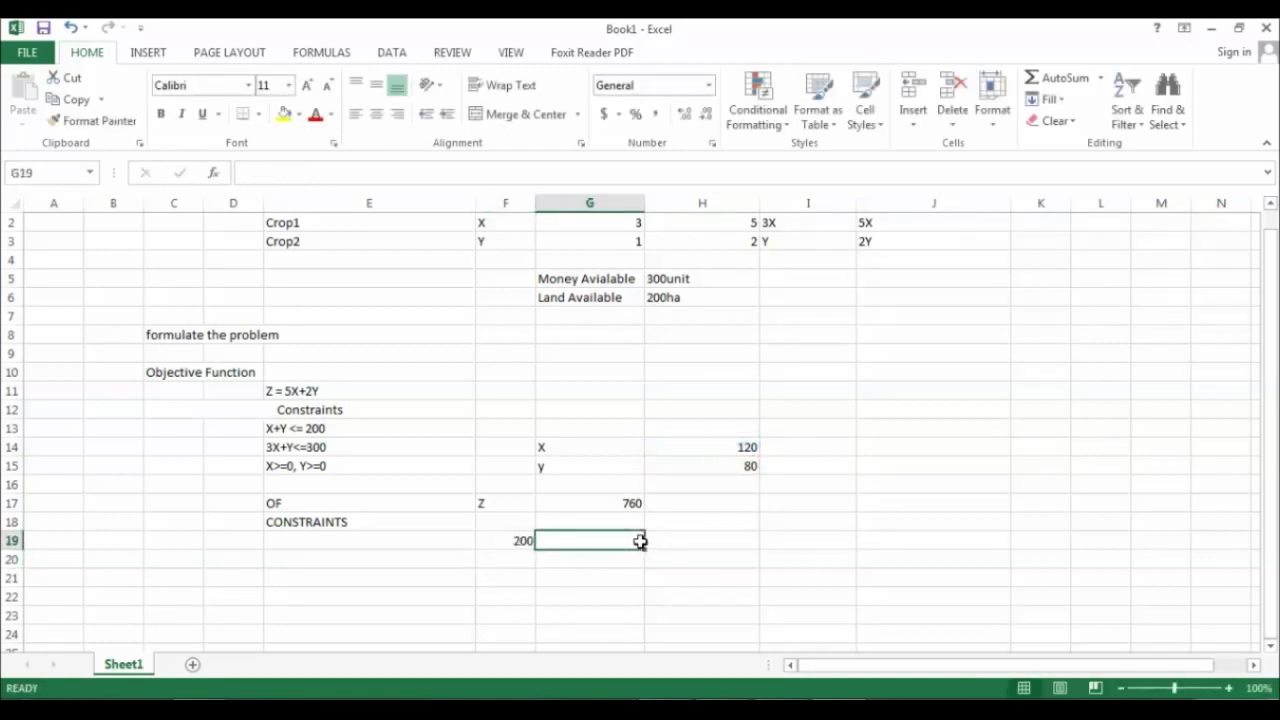
type("LE")
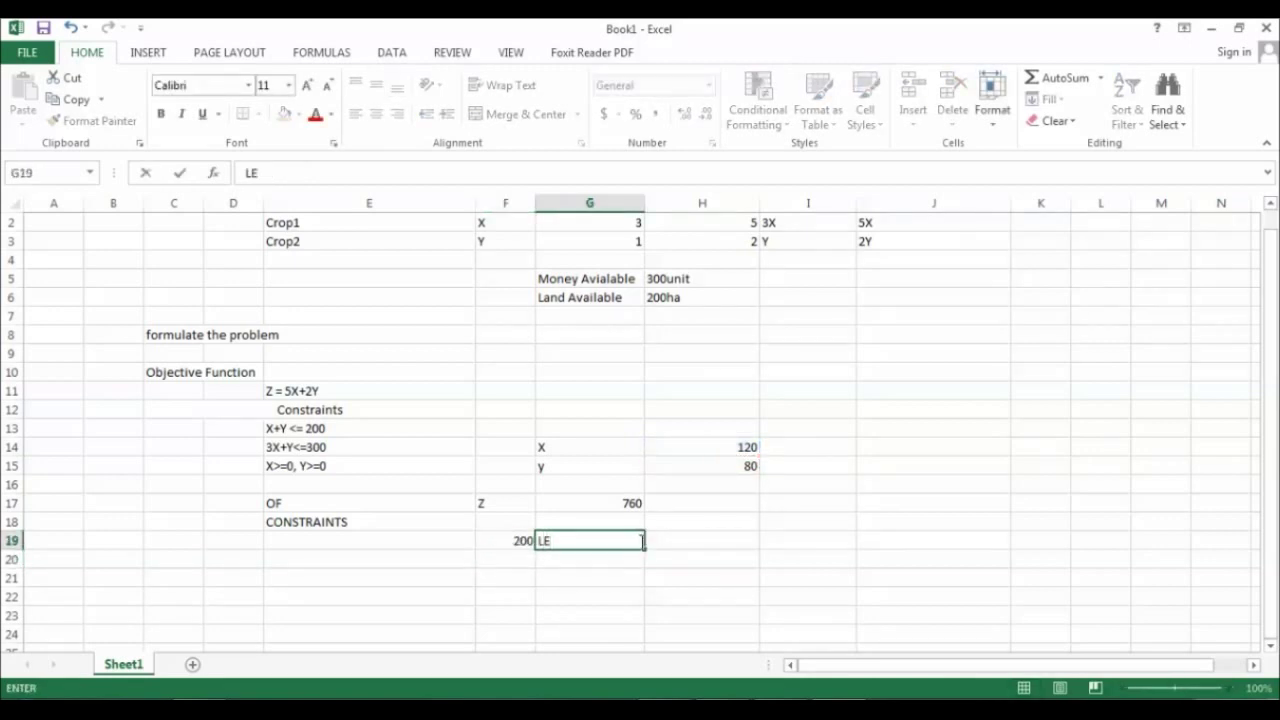
key("Tab")
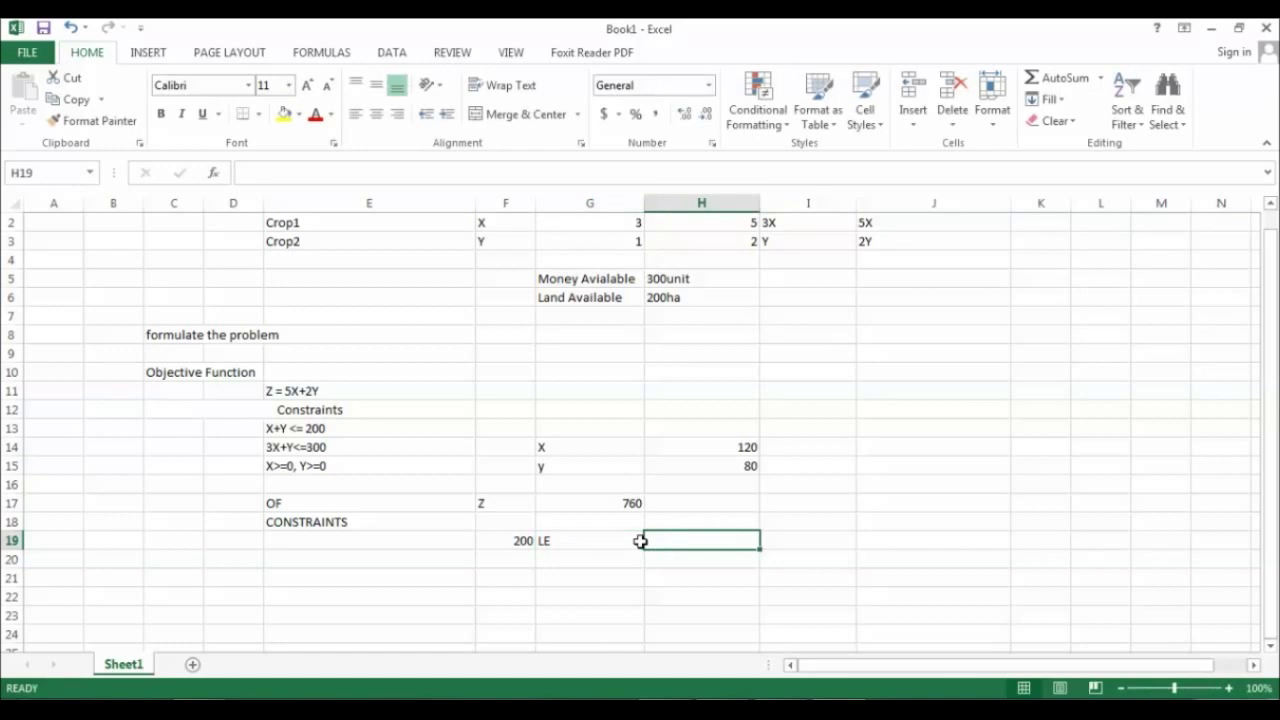
type("200")
key("Return")
Step: Calculate the money constraint's left-hand side in F20 with =3*H14+H15
key("Left")
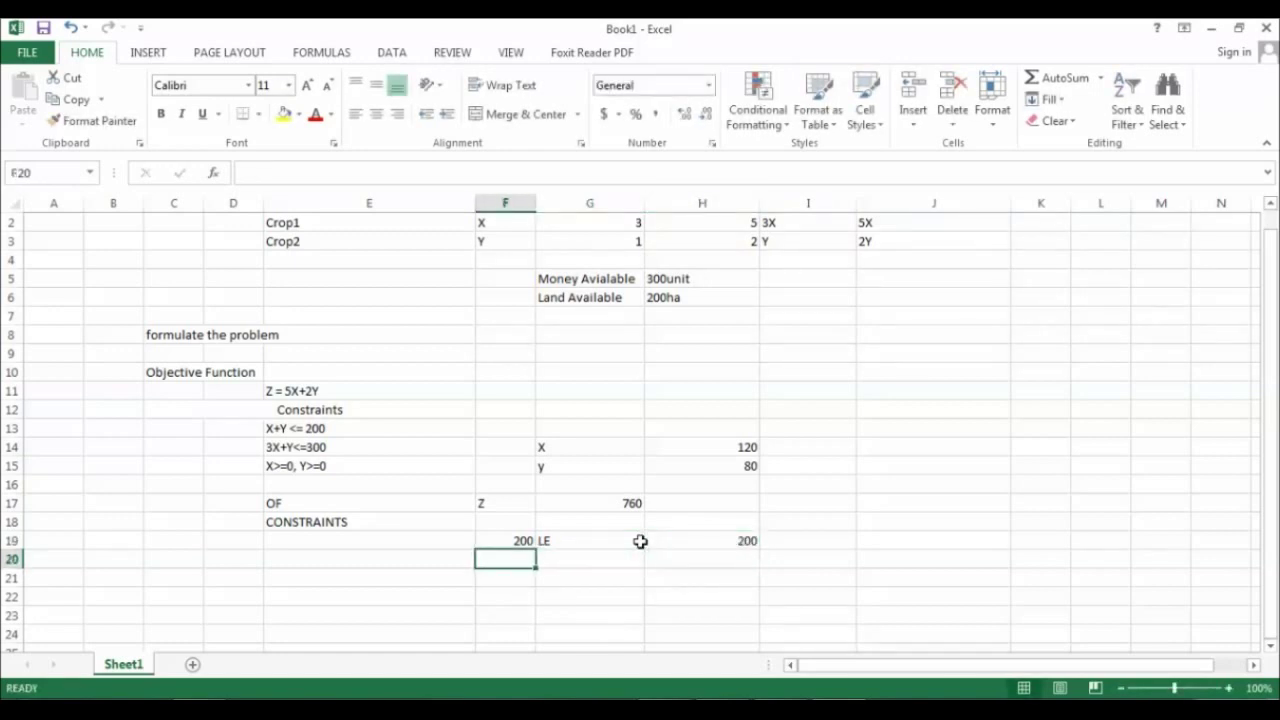
type("=")
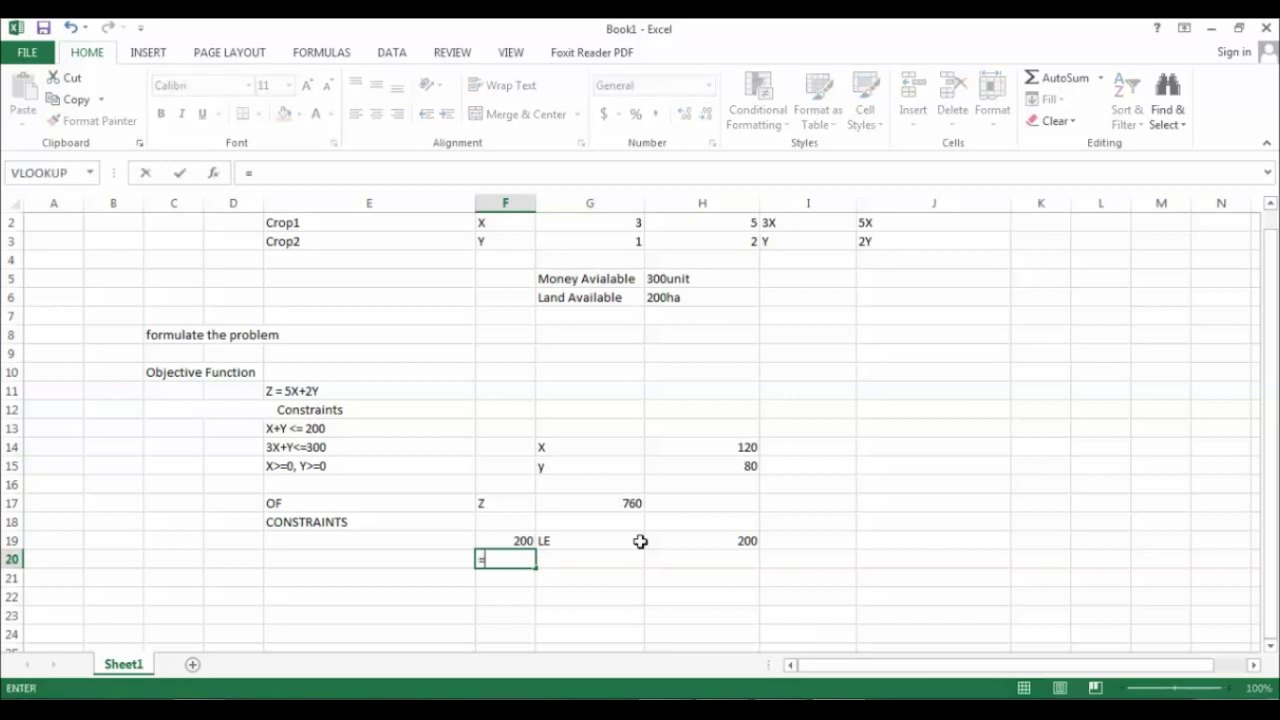
type("3*")
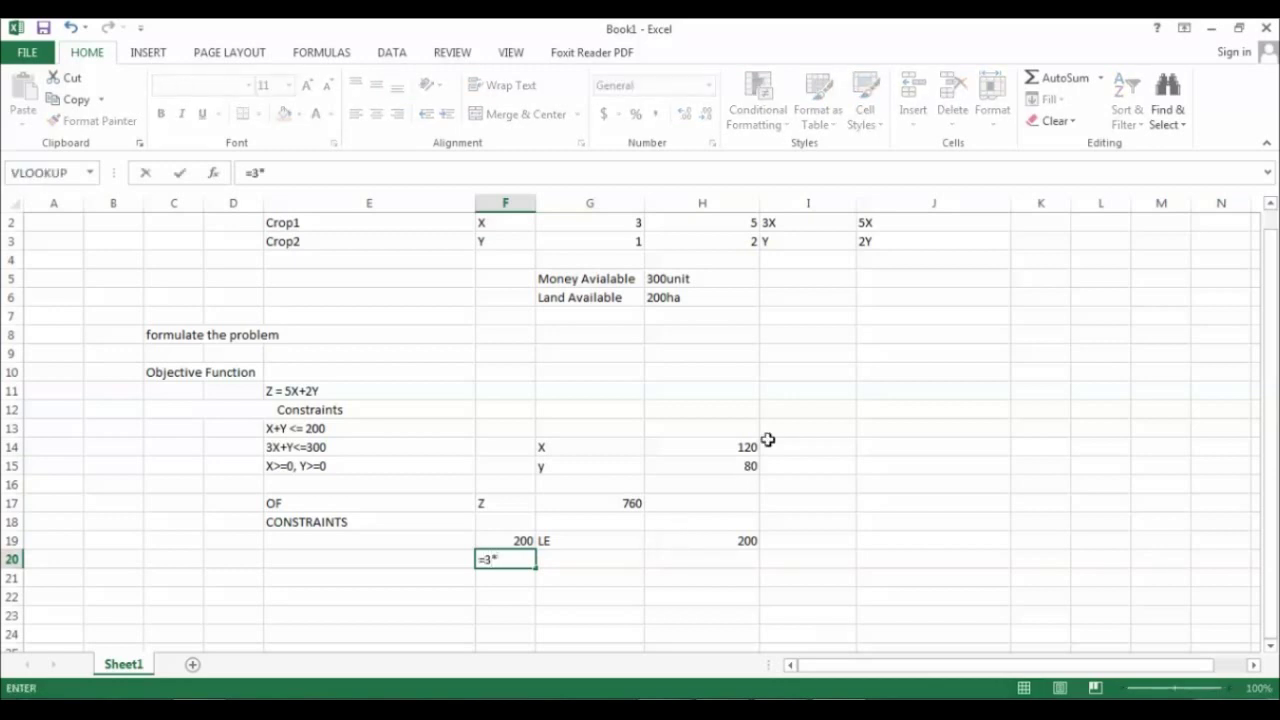
left_click(748, 446)
type("+")
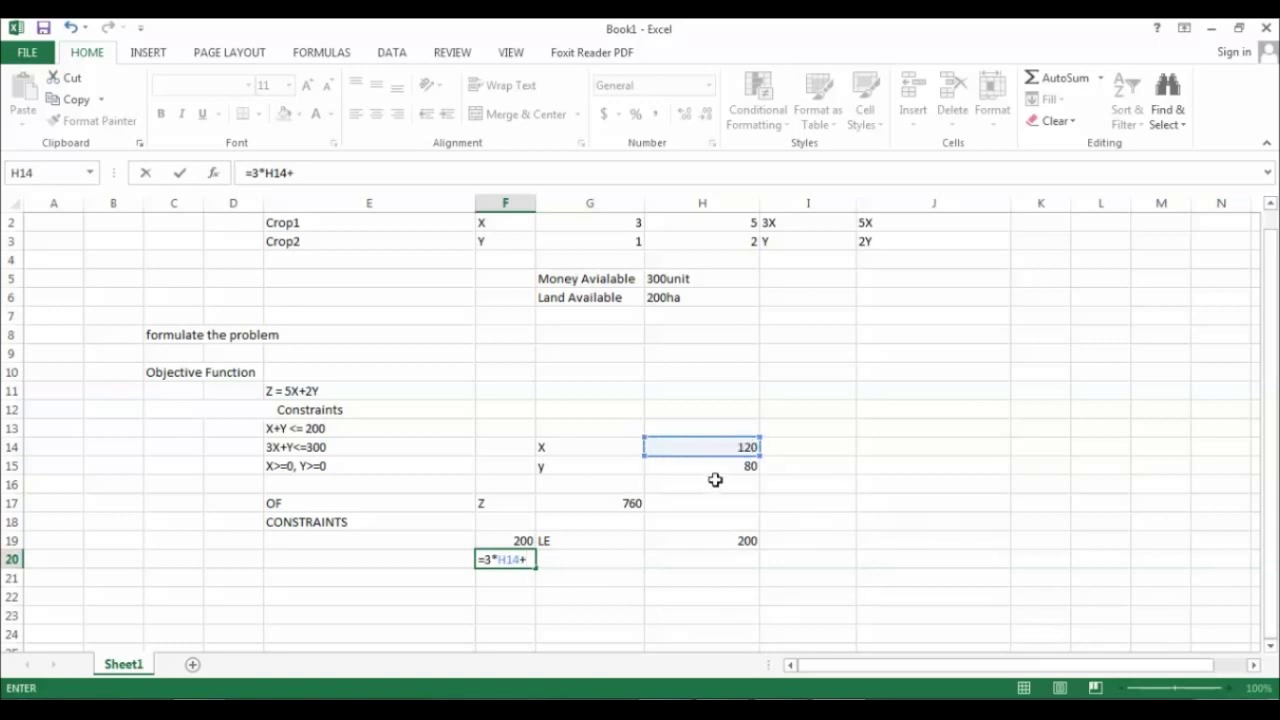
left_click(715, 468)
key("Return")
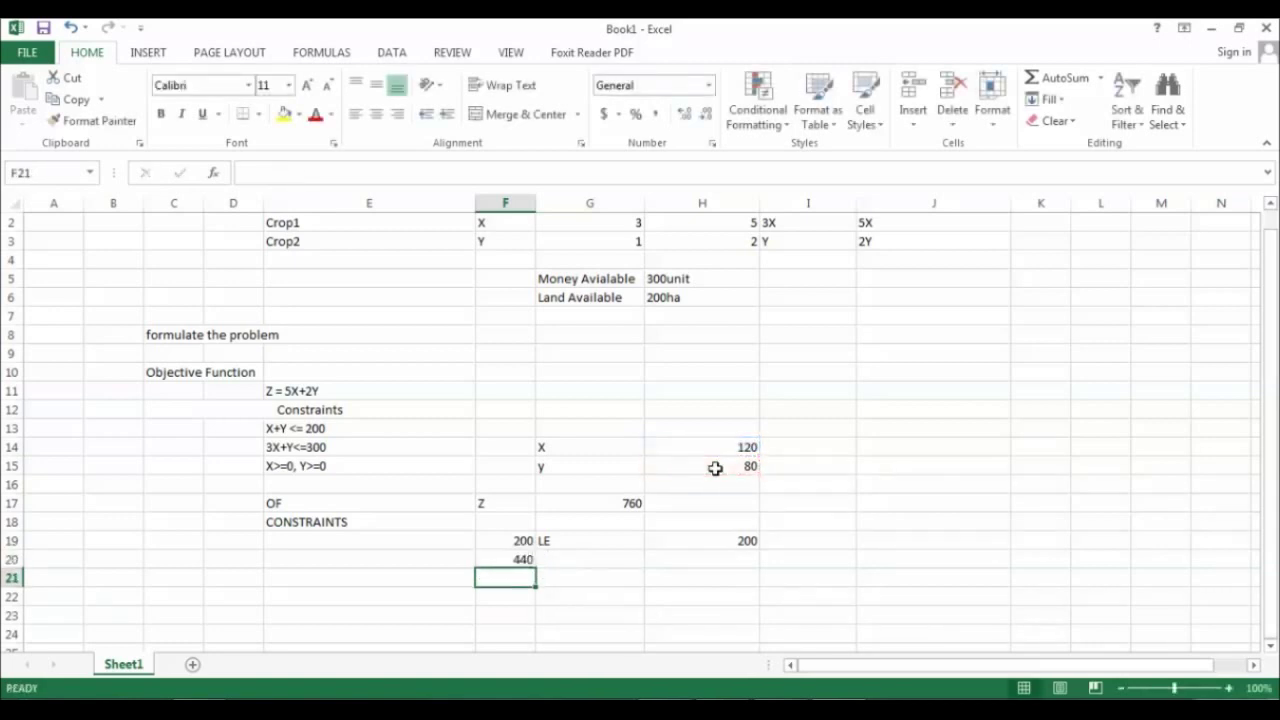
Step: Complete the money constraint row with LE in G20 and the limit 300 in H20
left_click(606, 560)
type("LE")
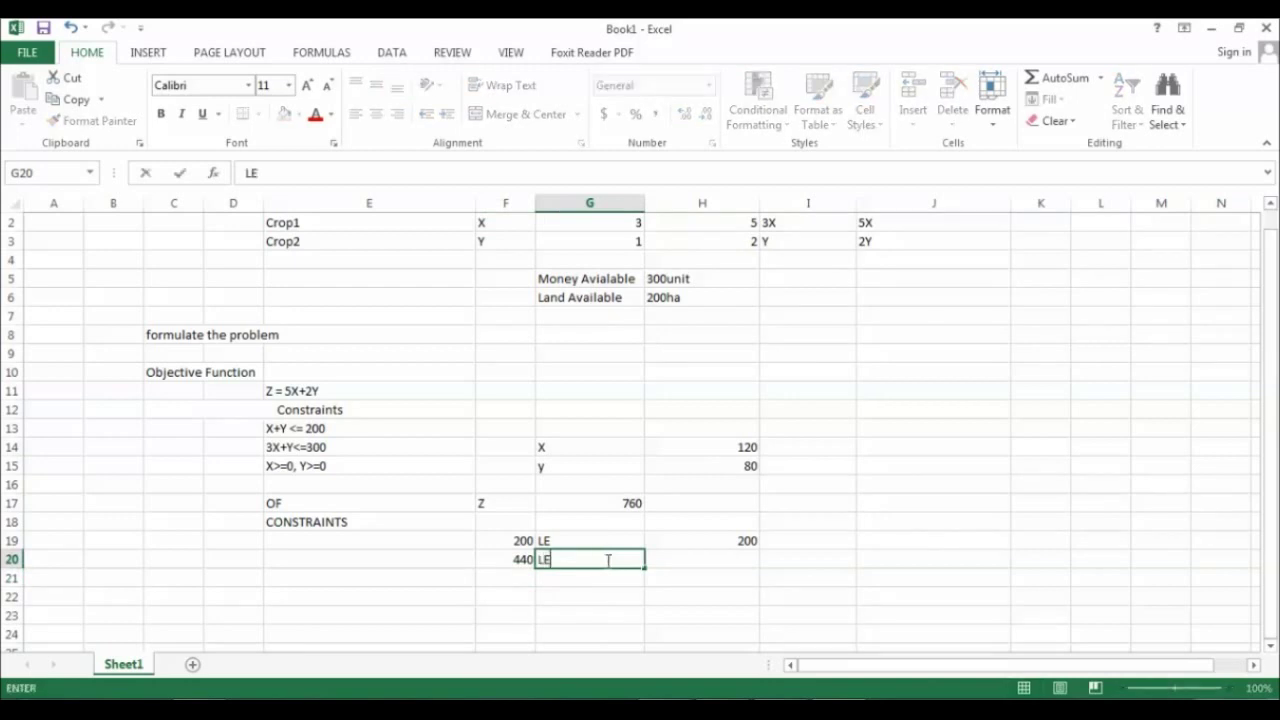
left_click(709, 558)
type("300")
left_click(668, 580)
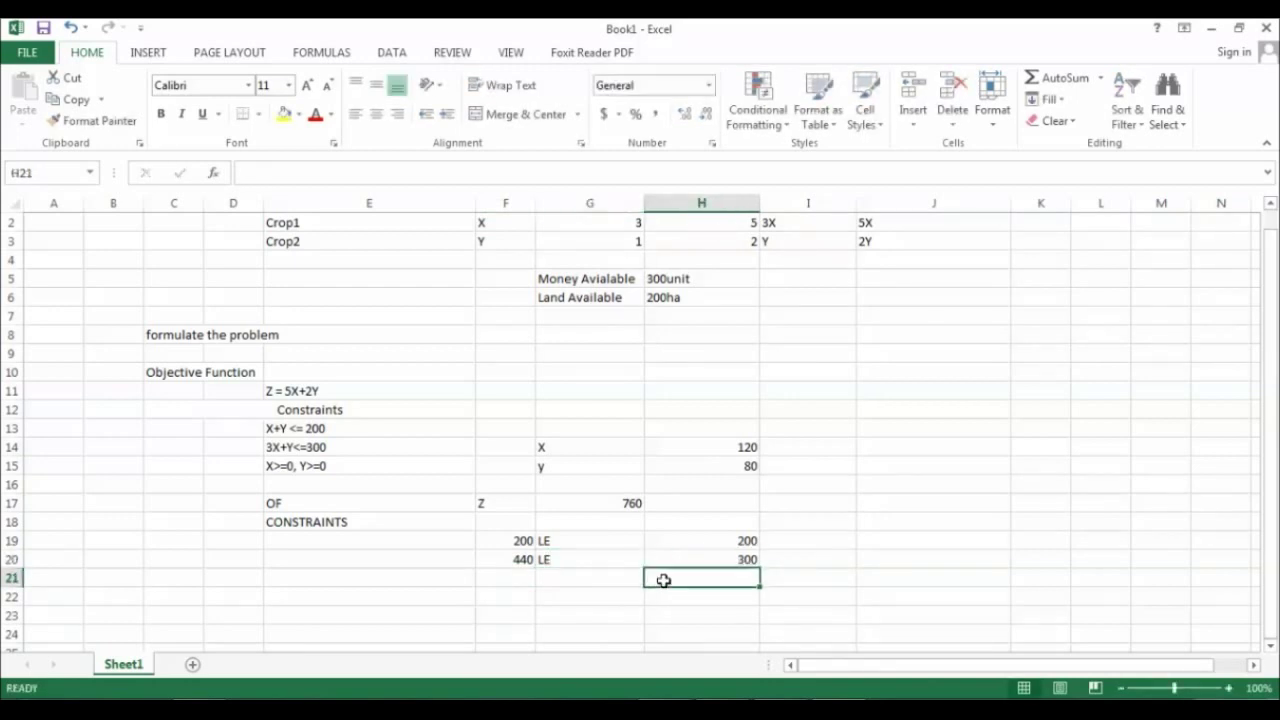
Step: Set up the X non-negativity constraint in row 21 with =H14 in F21, GE in G21 and 0 in H21
left_click(504, 581)
type("=")
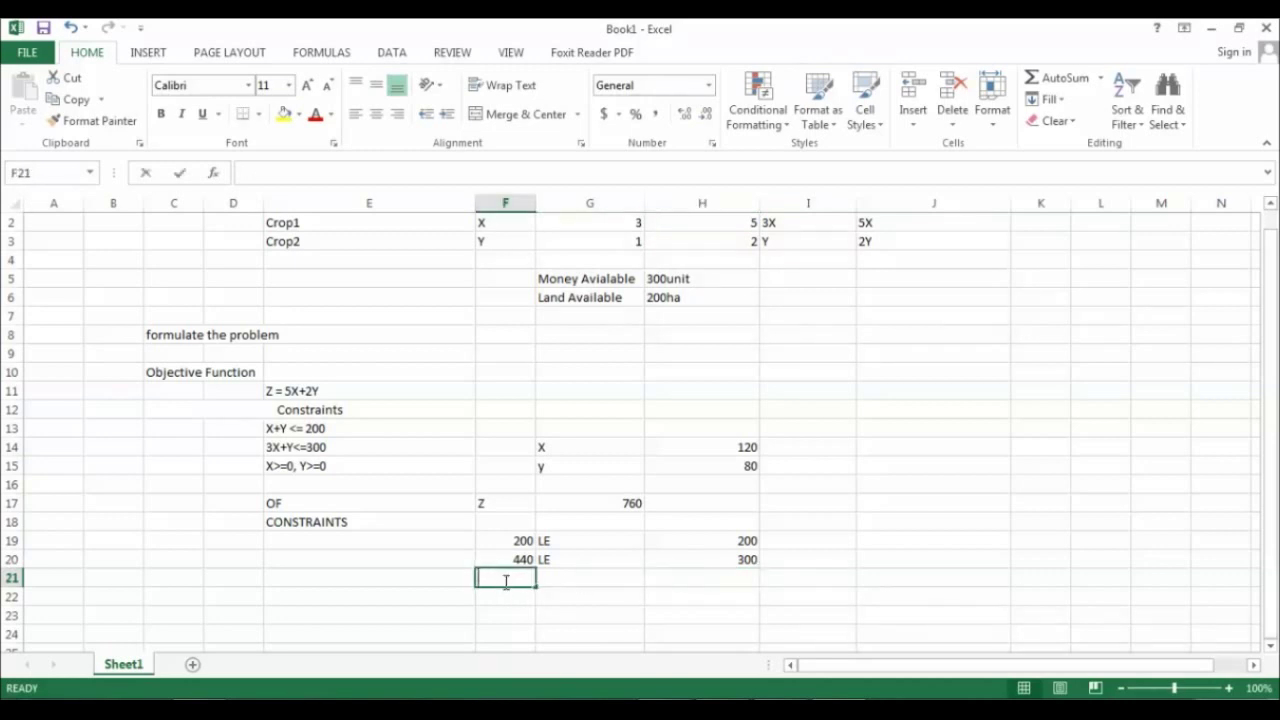
left_click(703, 444)
key("Return")
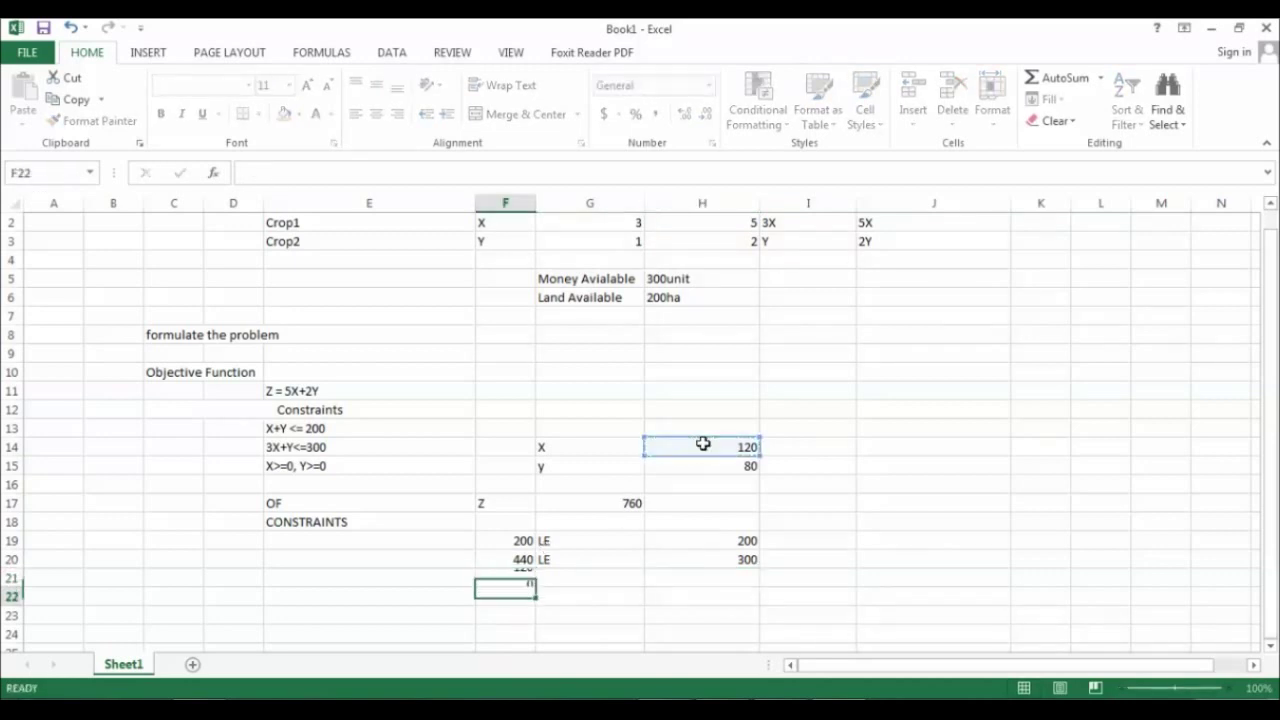
left_click(626, 568)
left_click(618, 580)
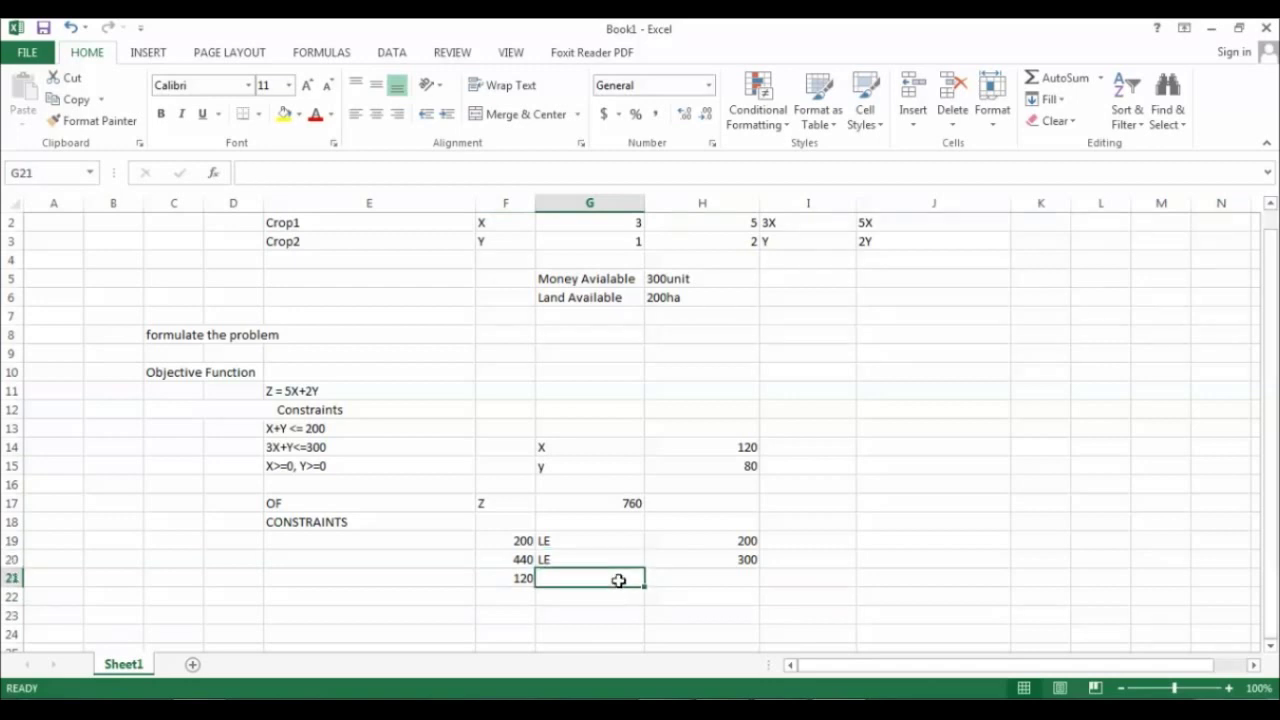
type("GE")
key("Tab")
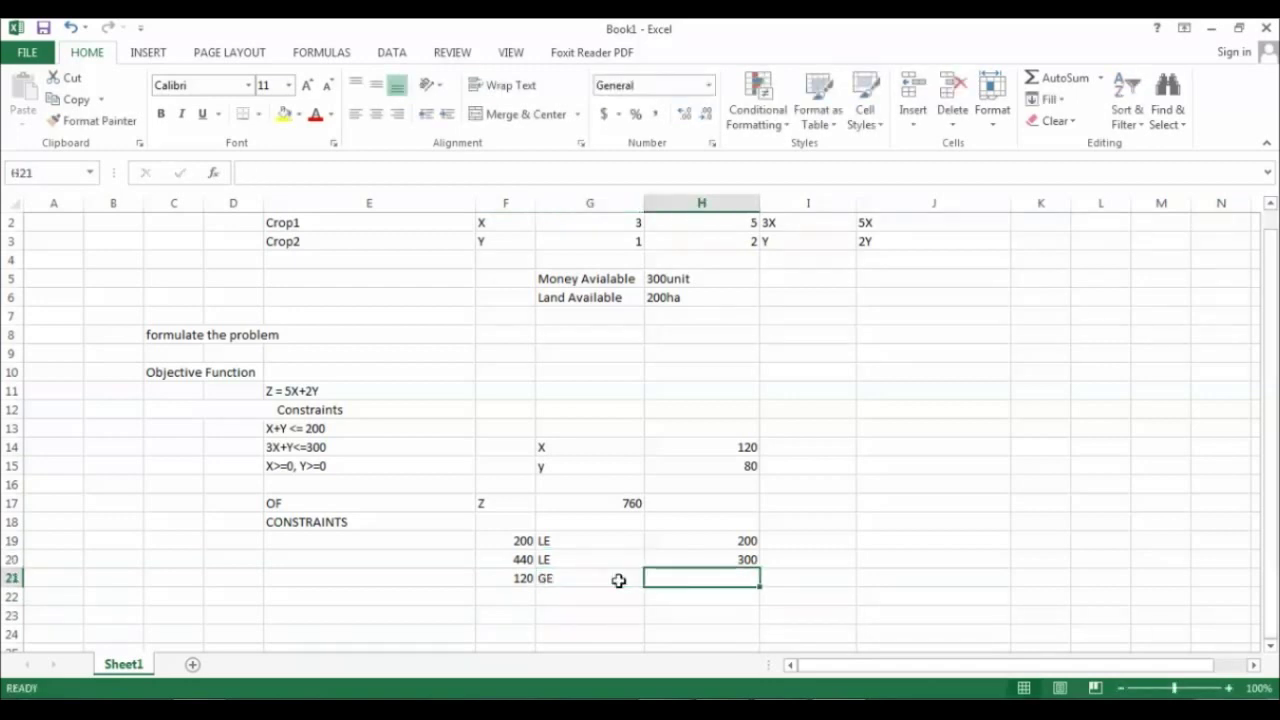
type("1")
key("BackSpace")
type("0")
key("Return")
Step: Set up the y non-negativity constraint in row 22 with =H15 in F22, GE in G22 and 0 in H22
left_click(505, 587)
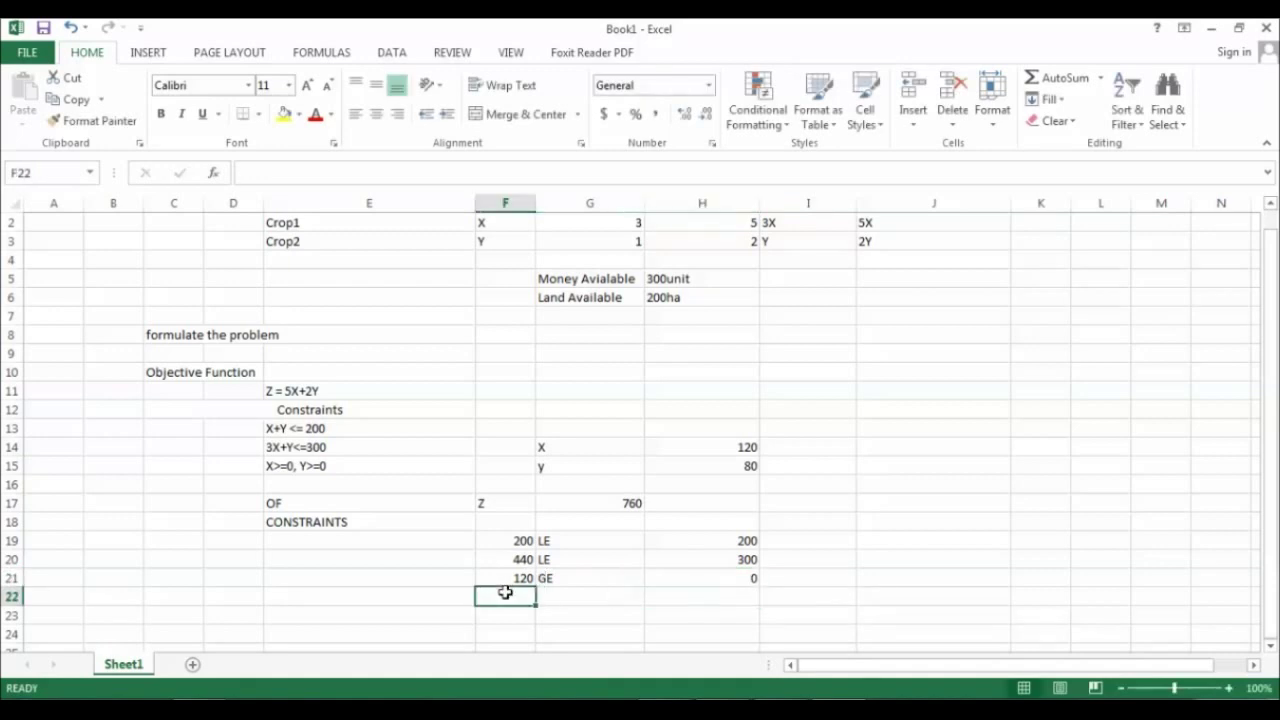
type("=")
left_click(697, 466)
key("Return")
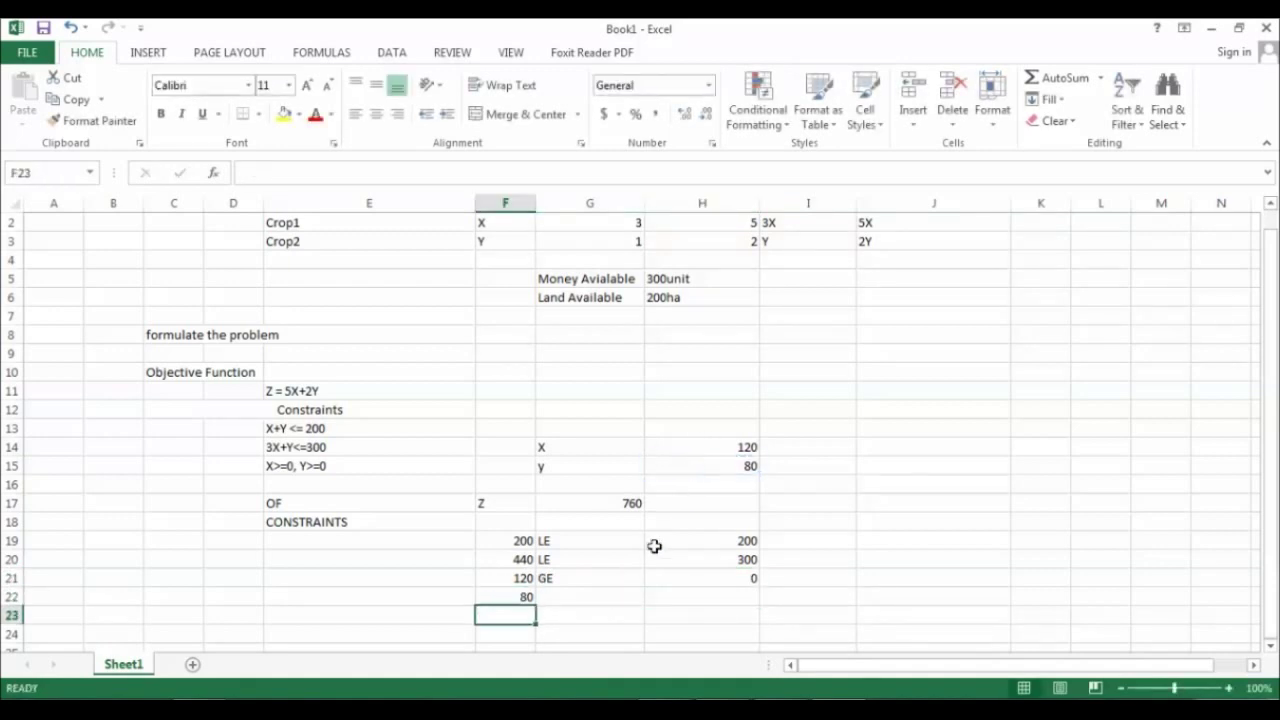
left_click(620, 592)
type("GE")
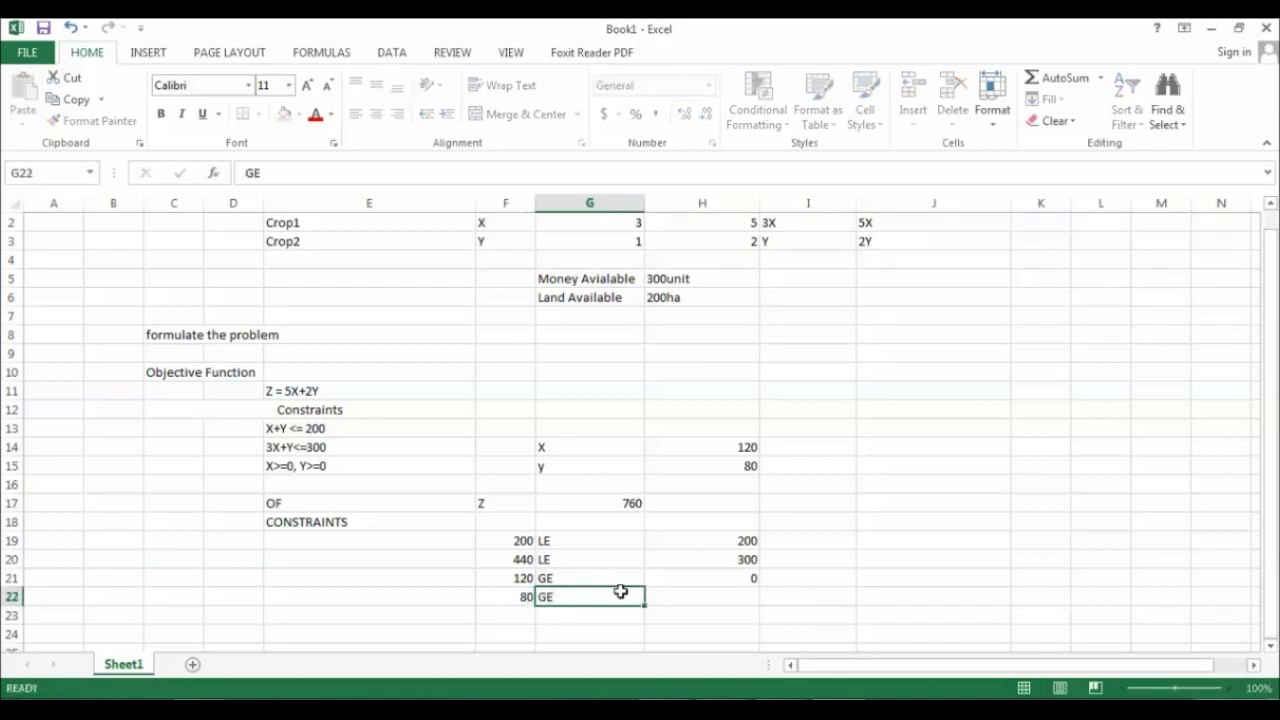
key("Tab")
type("0")
key("Return")
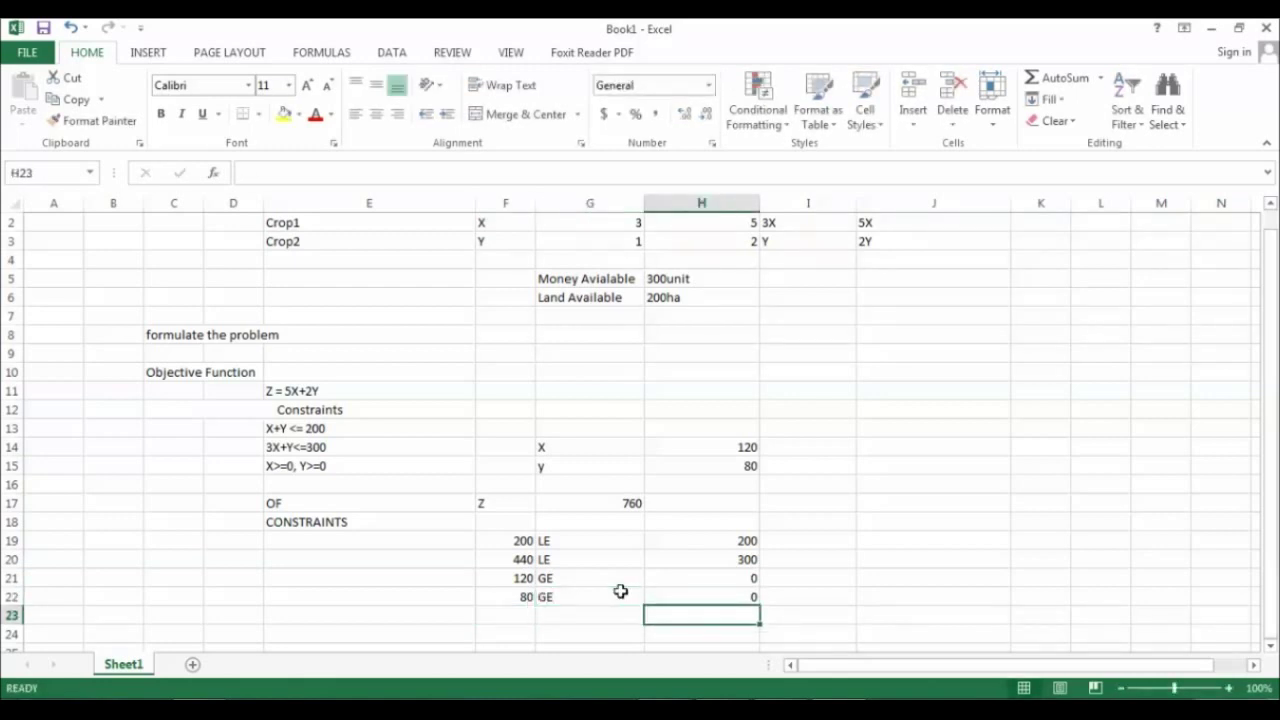
left_click(317, 466)
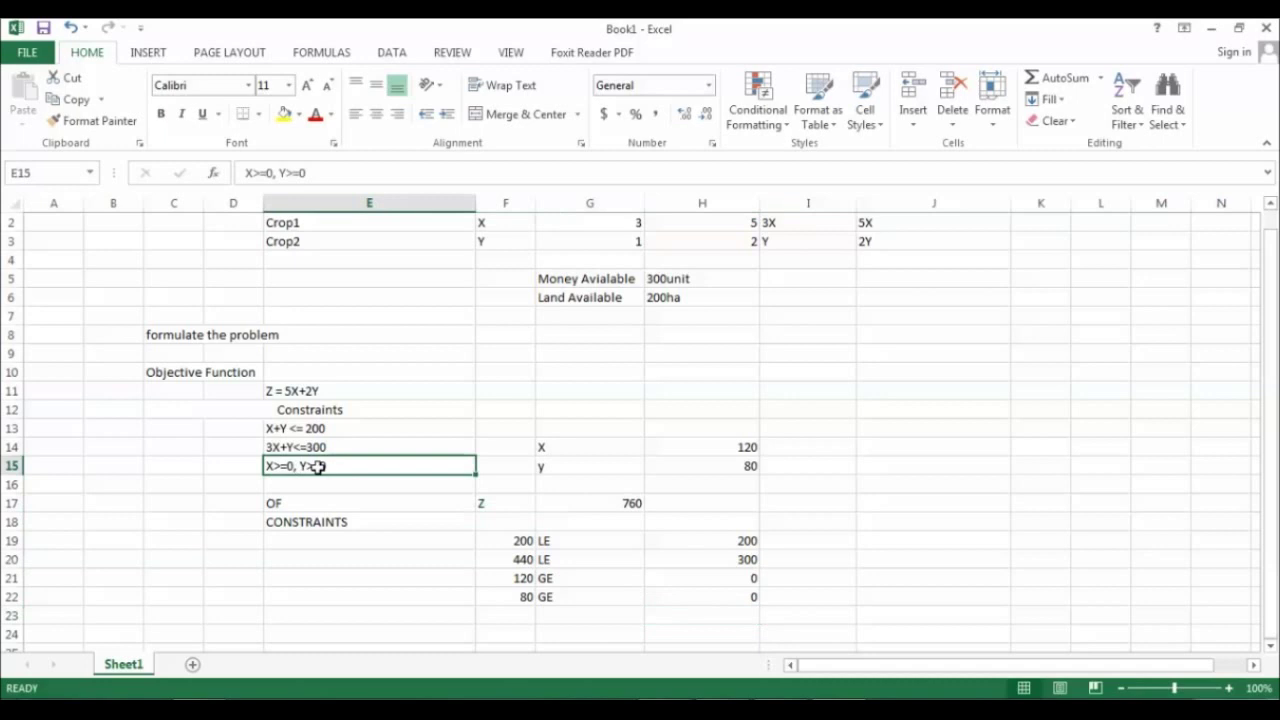
left_click(857, 552)
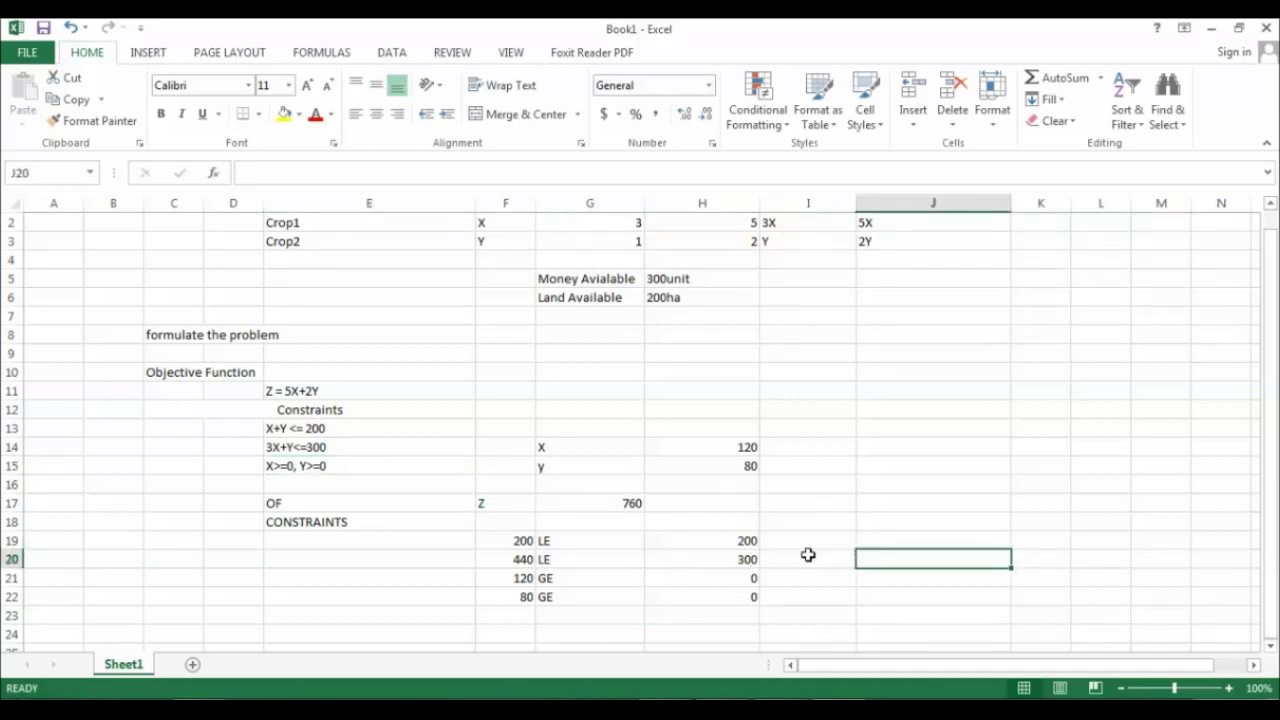
left_click_drag(1272, 387, 1272, 369)
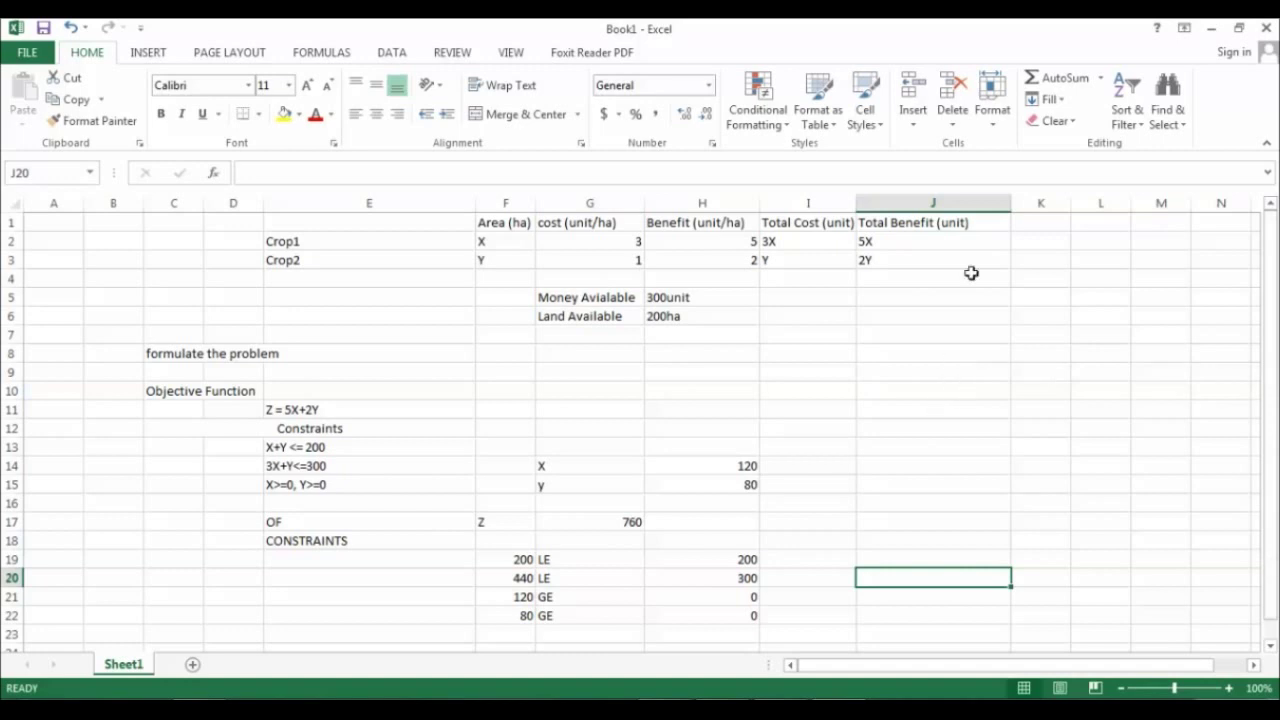
left_click(710, 636)
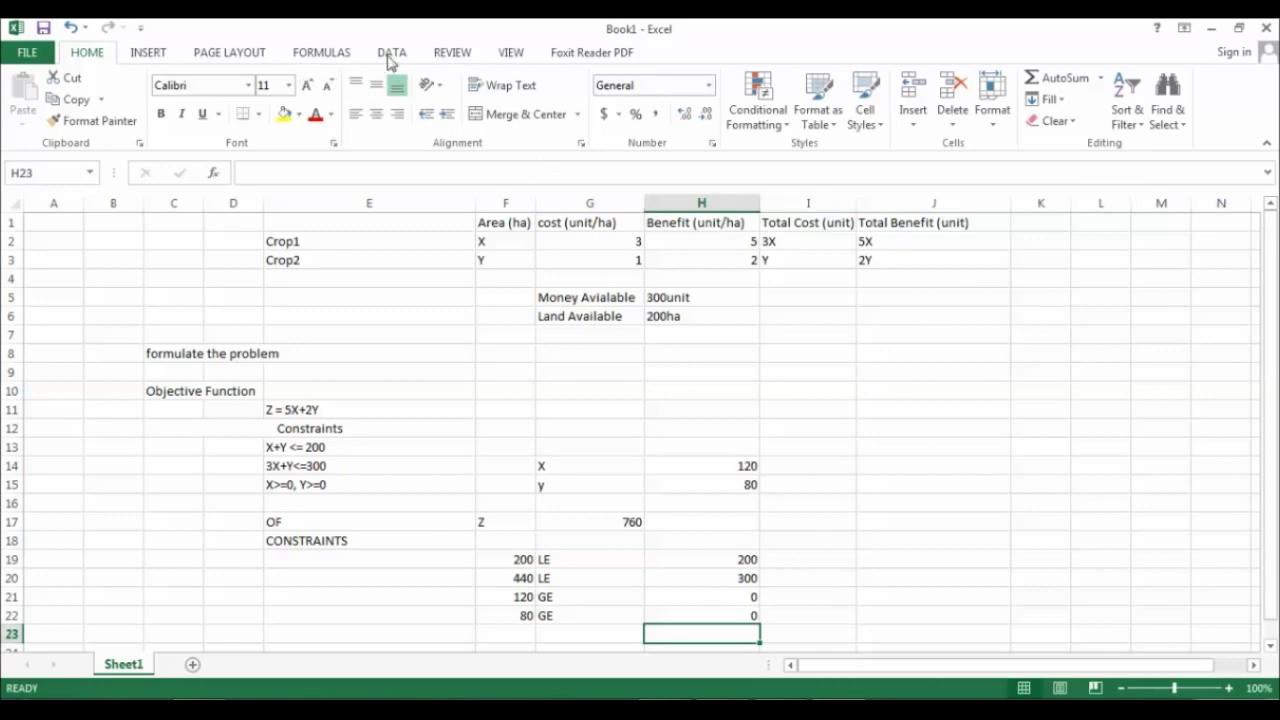
Step: Open Solver and set its objective to the Z value in cell G17
left_click(391, 52)
left_click(1195, 80)
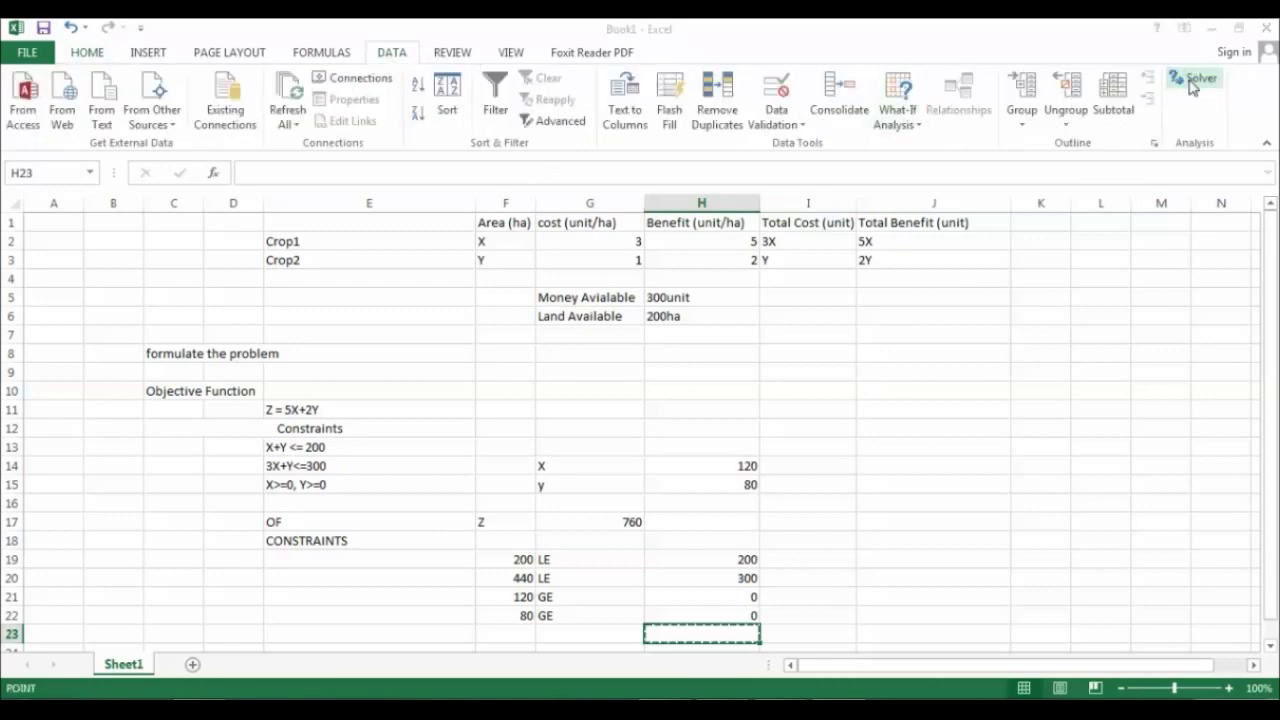
left_click_drag(870, 88, 938, 85)
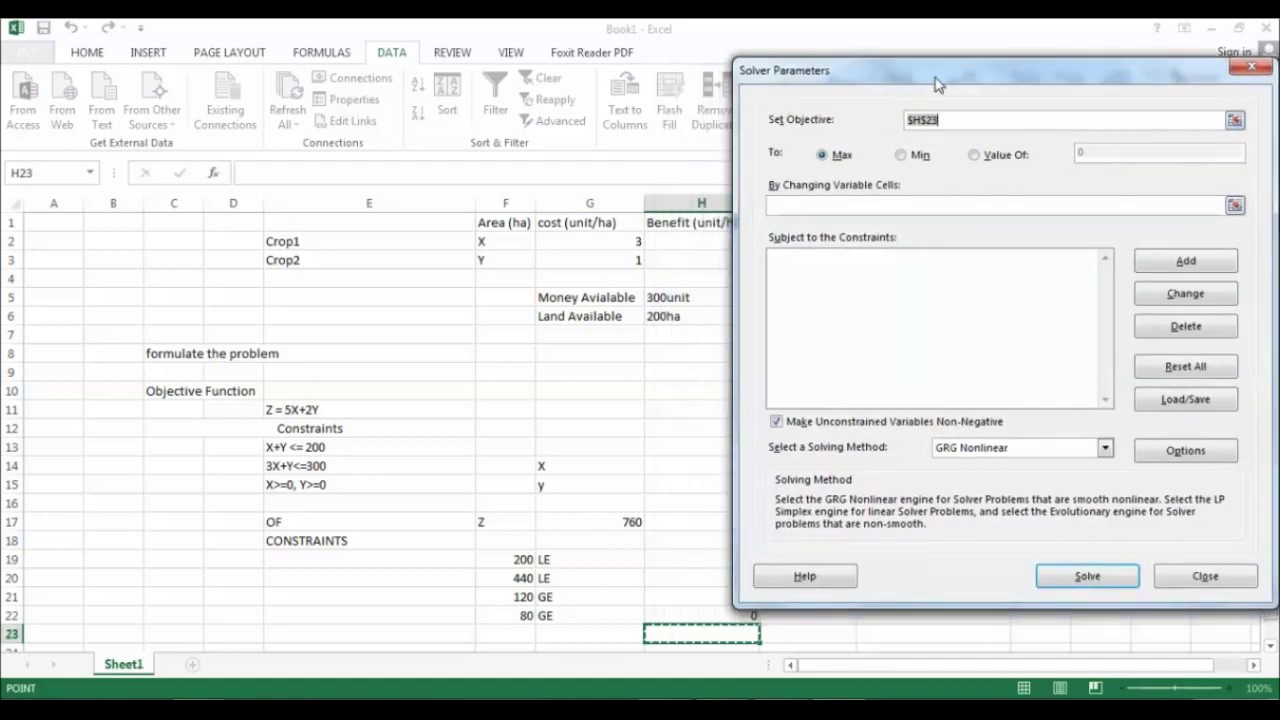
left_click(1236, 120)
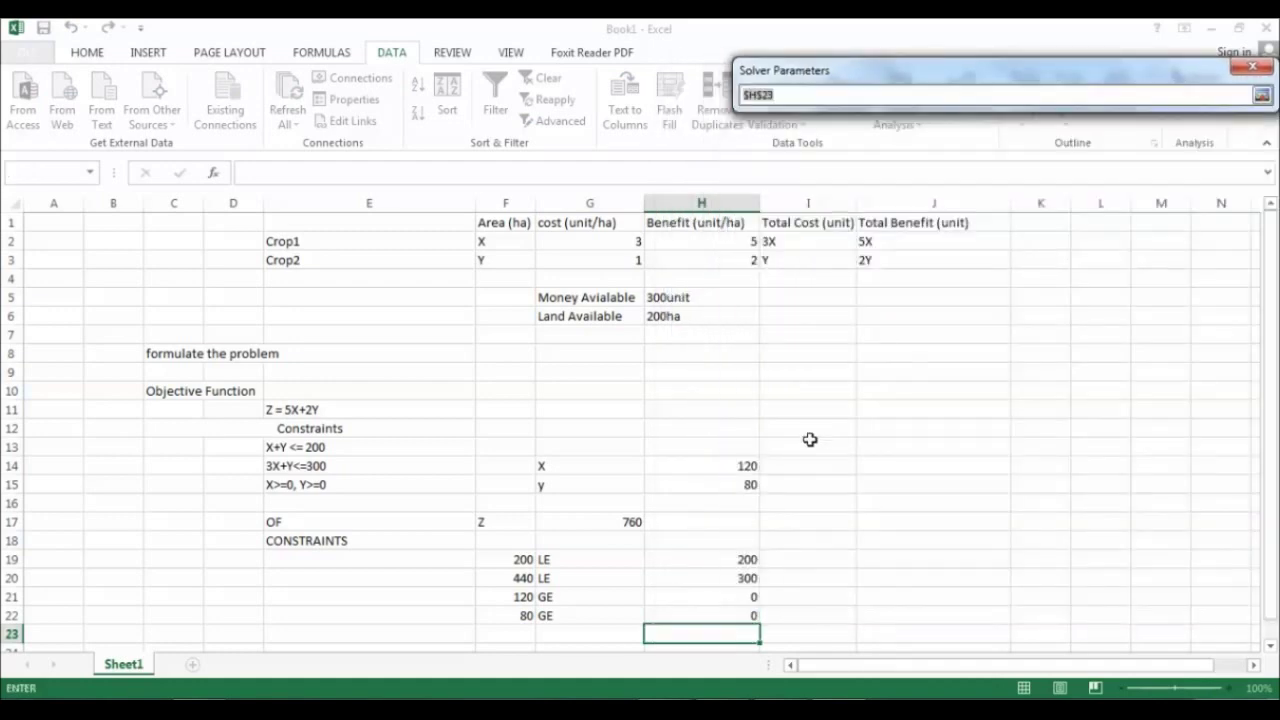
left_click(621, 523)
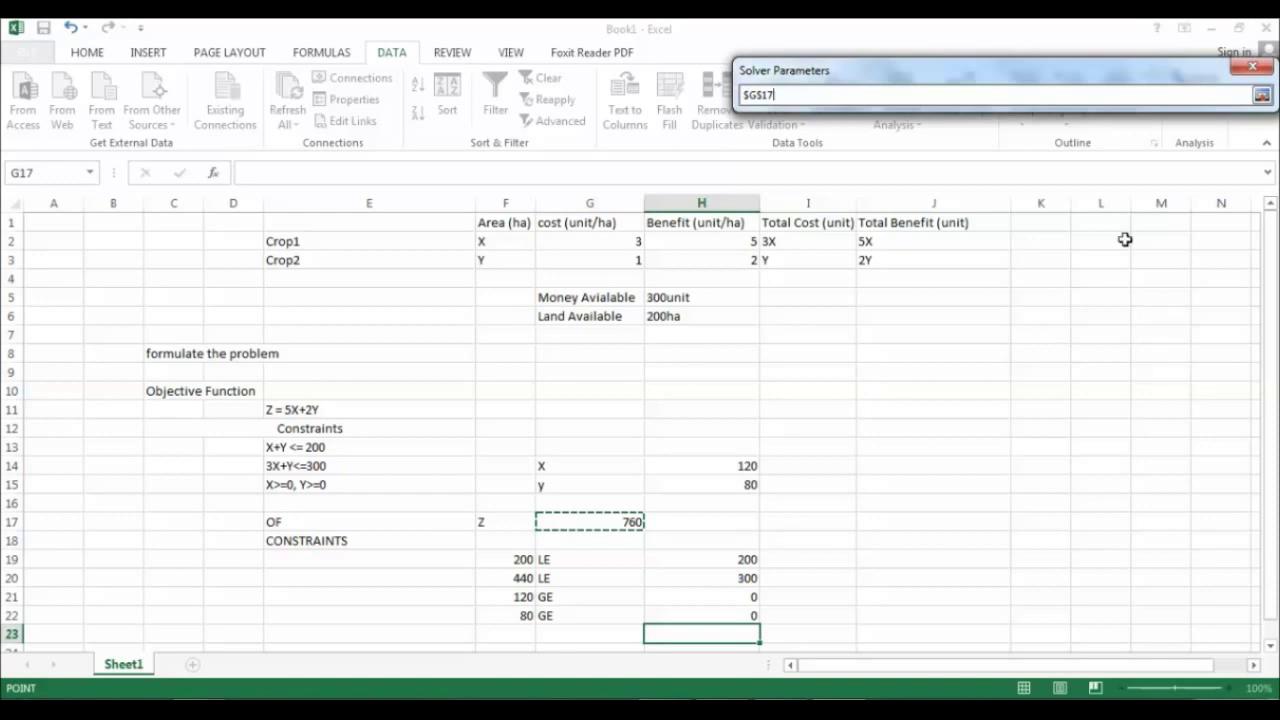
left_click(1263, 96)
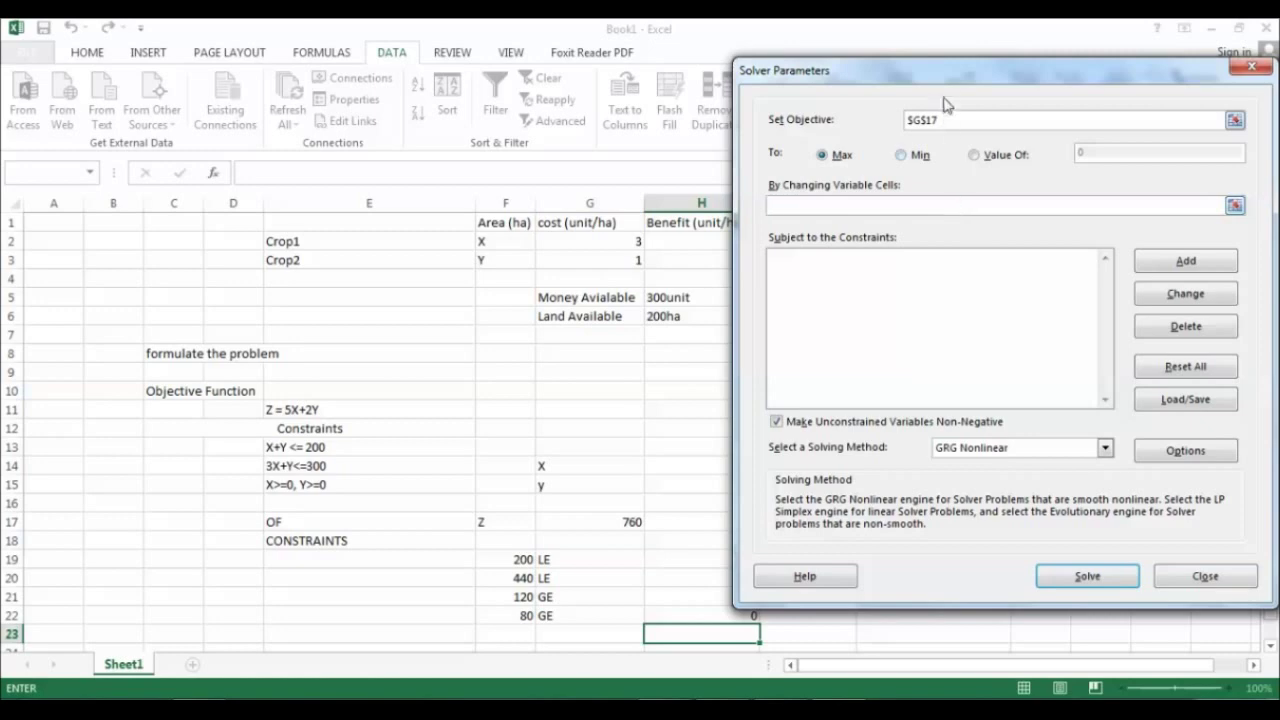
Step: Set Solver's changing variable cells to the X and y values in H14:H15
left_click_drag(949, 70, 1006, 64)
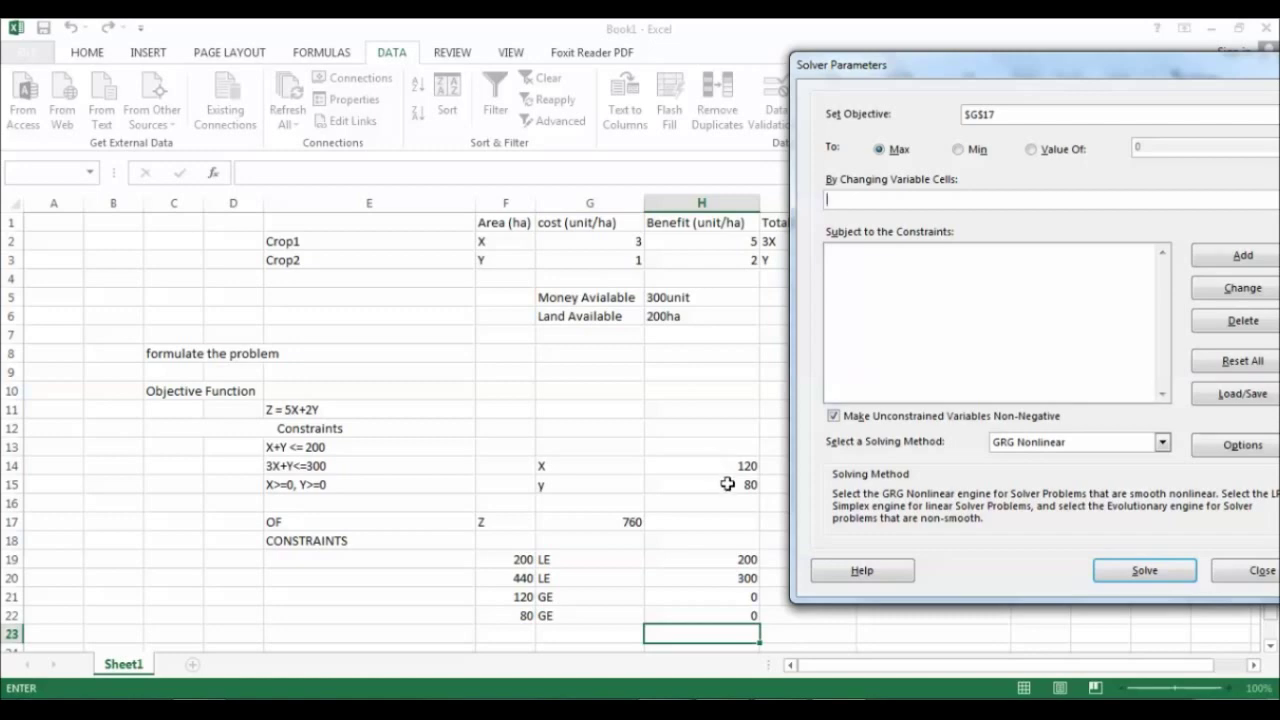
left_click_drag(727, 469, 742, 489)
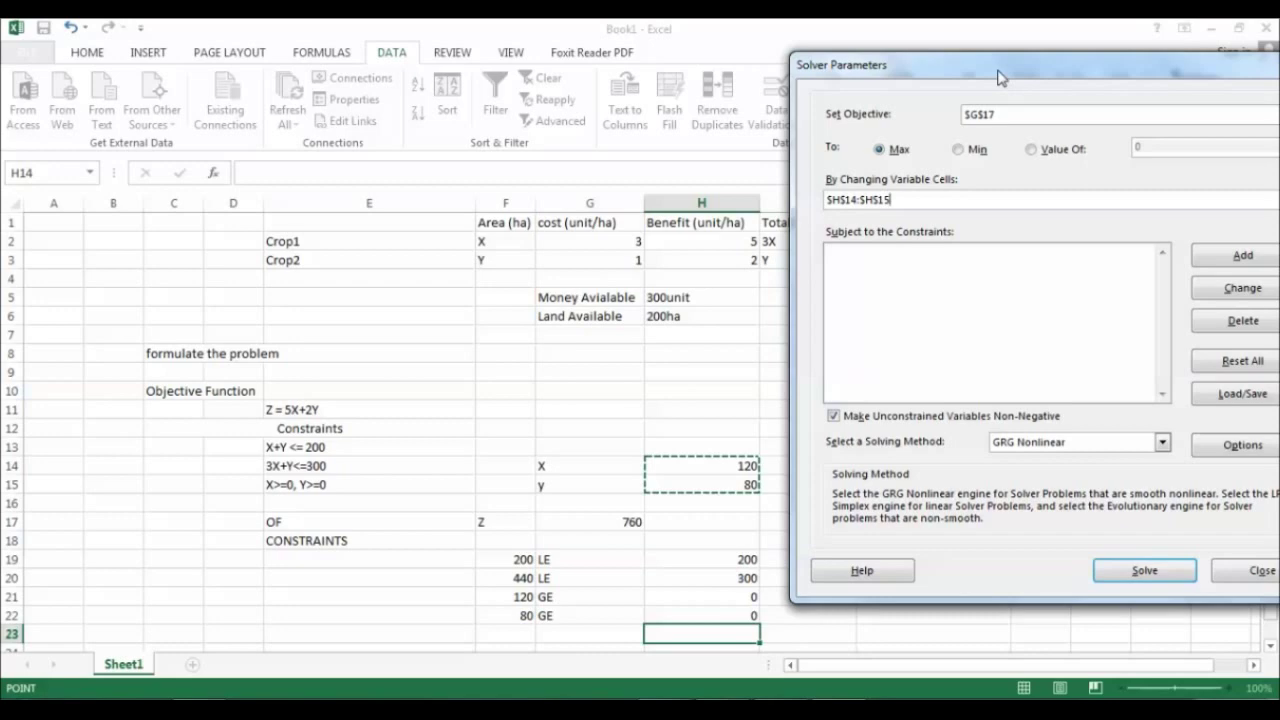
left_click_drag(997, 78, 980, 100)
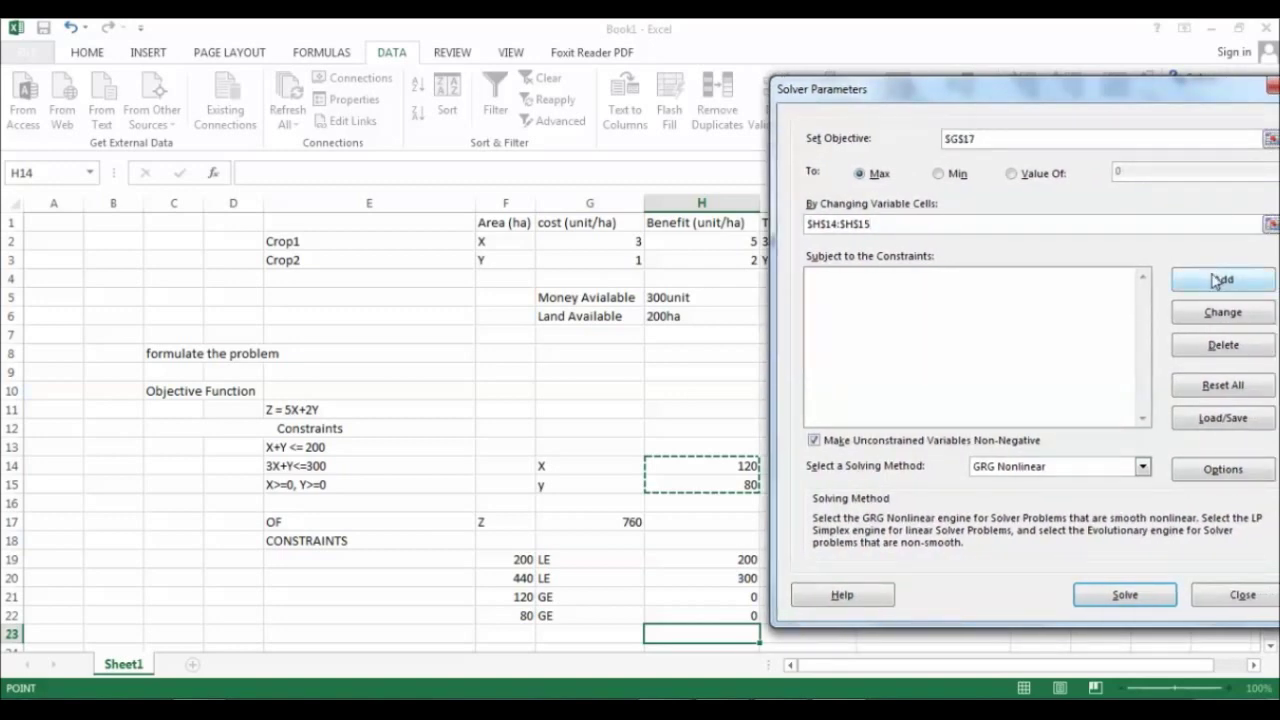
left_click(912, 263)
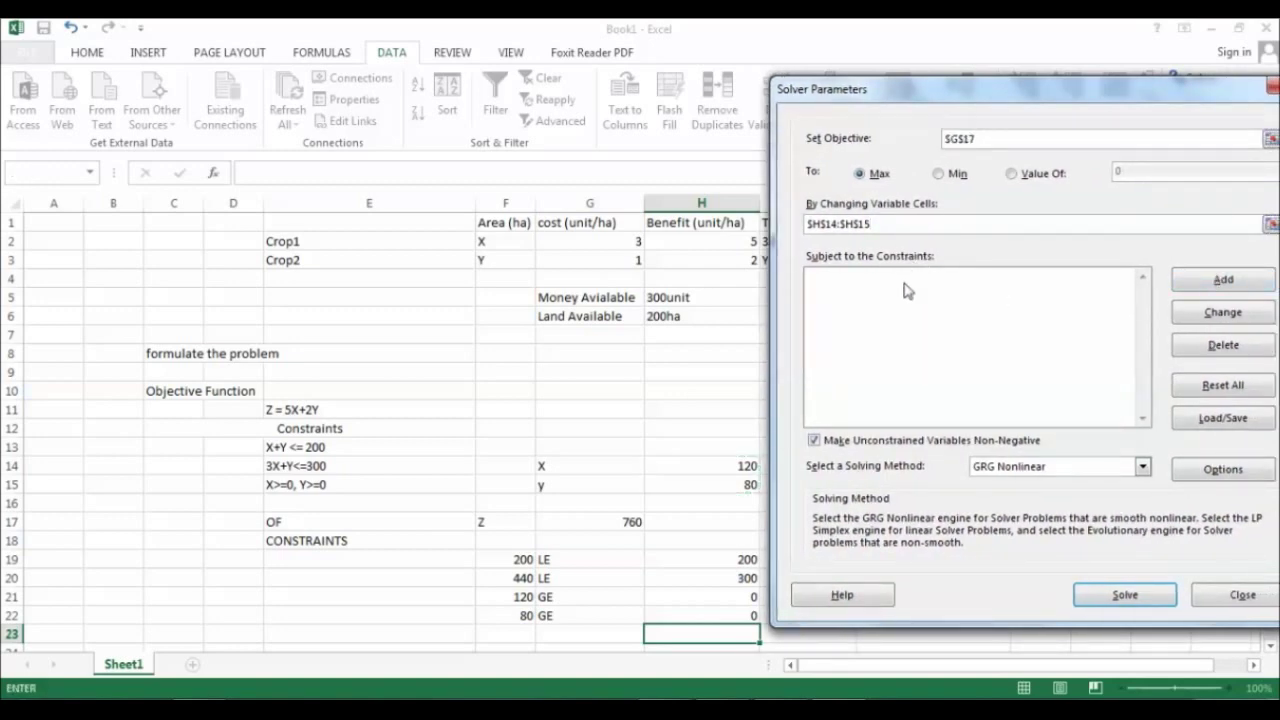
Step: Add the land constraint F19 <= H19 to the Solver model
left_click(1193, 280)
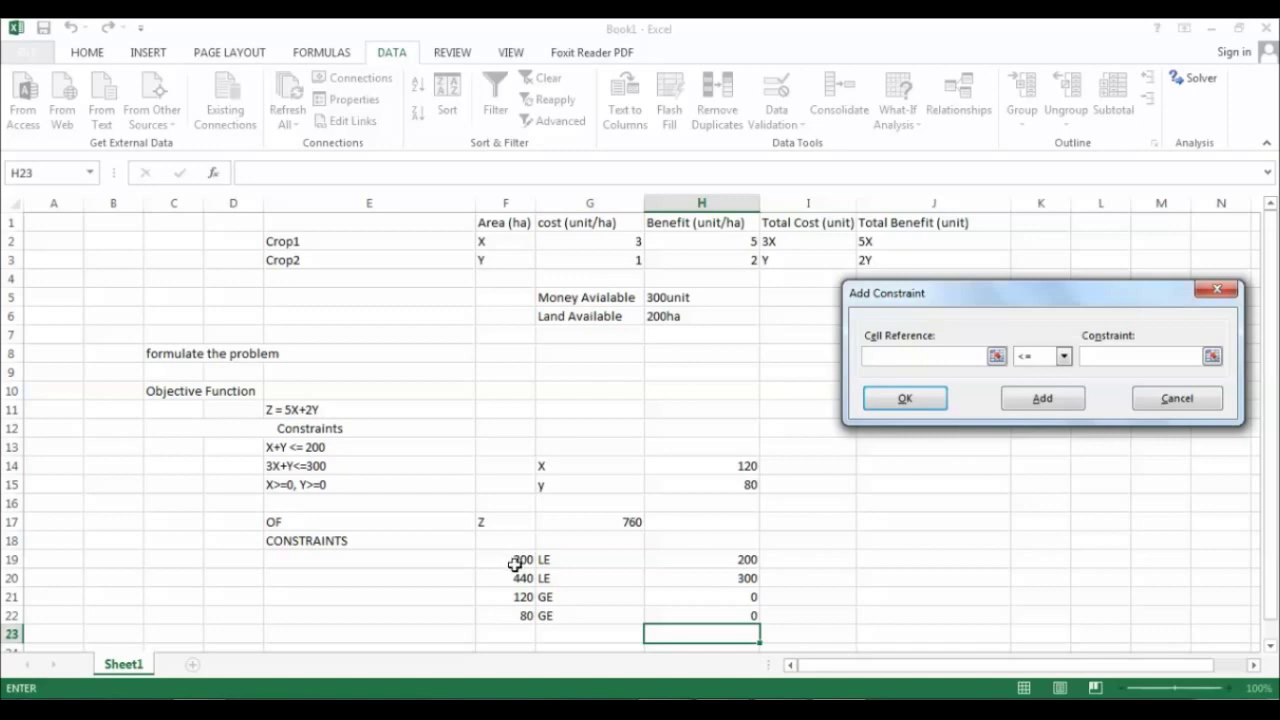
left_click(515, 566)
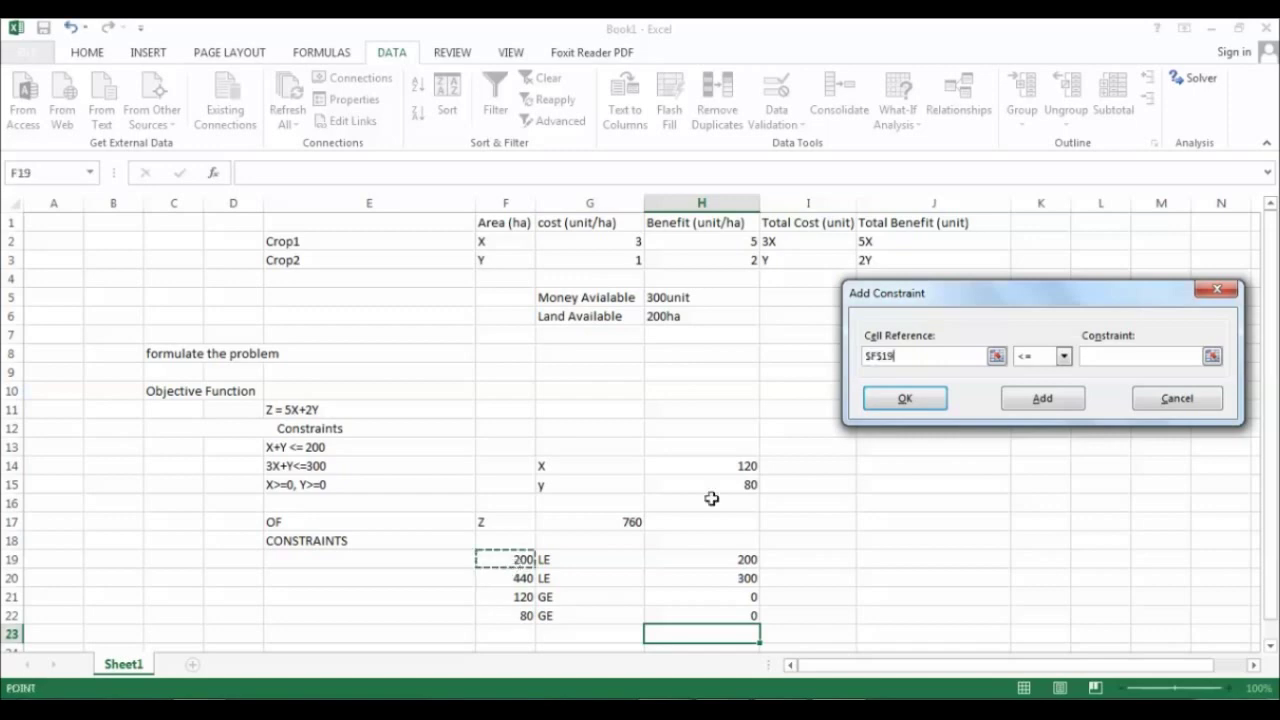
left_click(1105, 358)
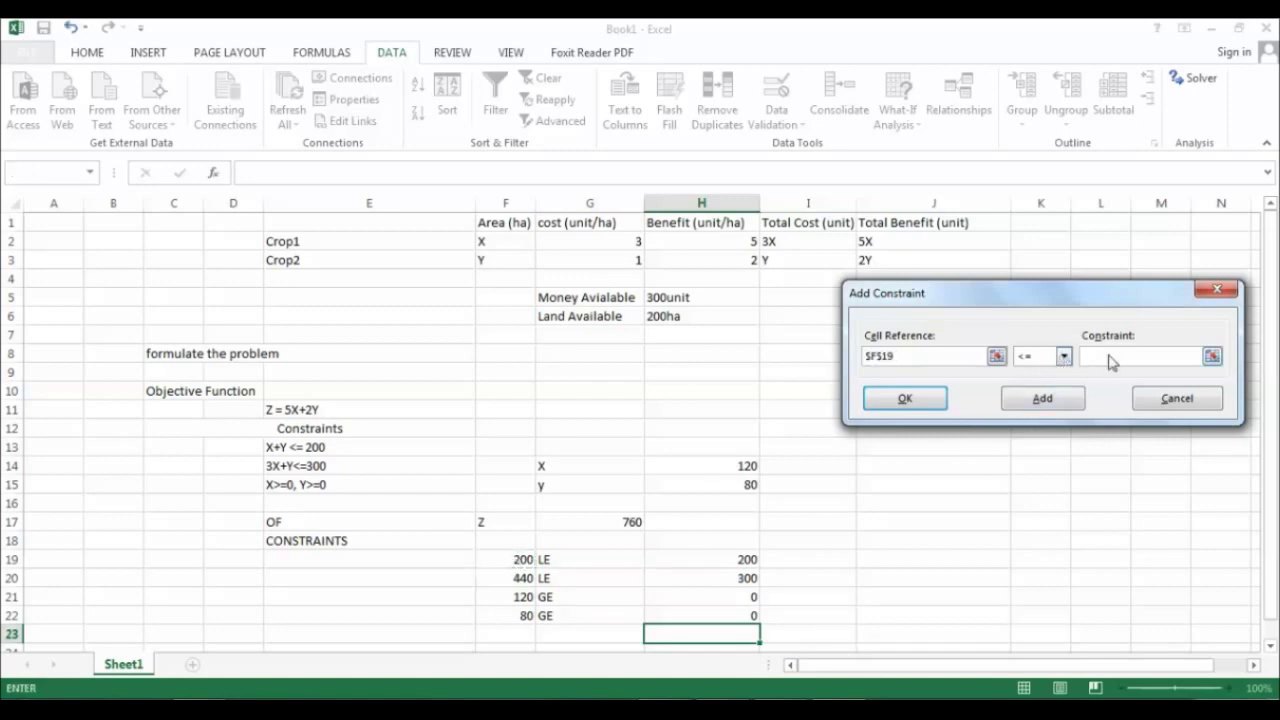
left_click(735, 557)
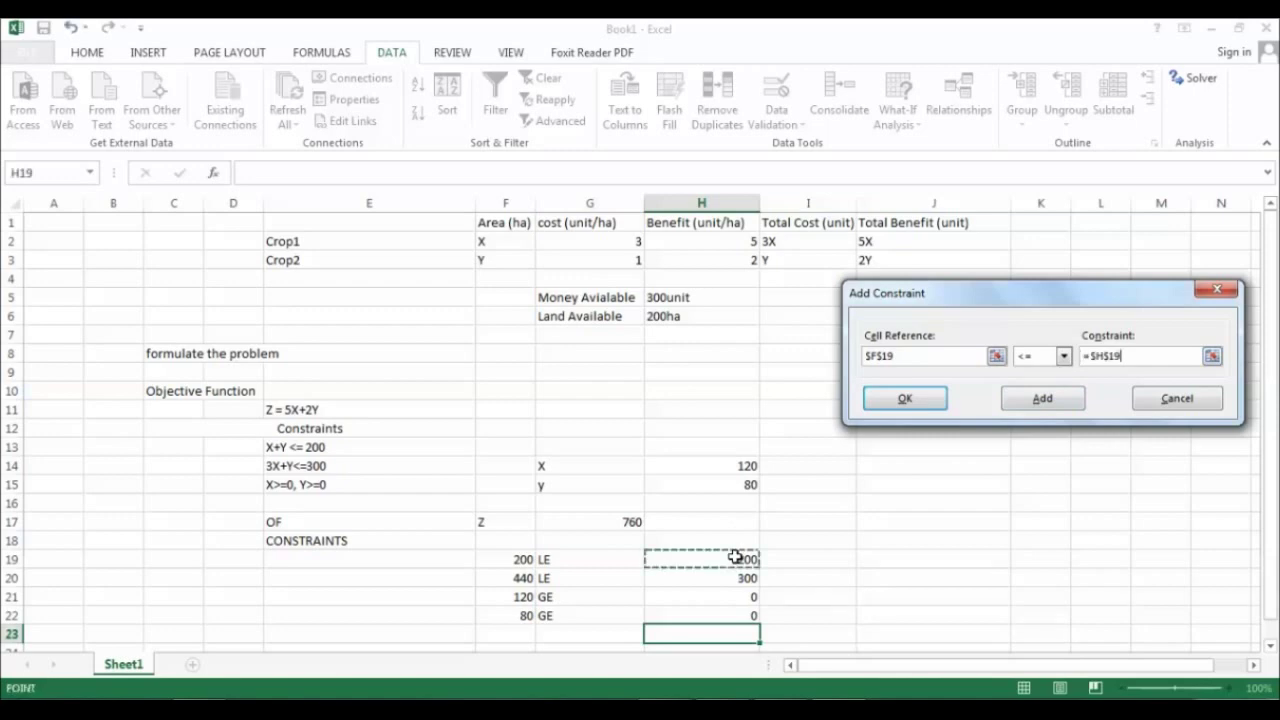
left_click(1040, 398)
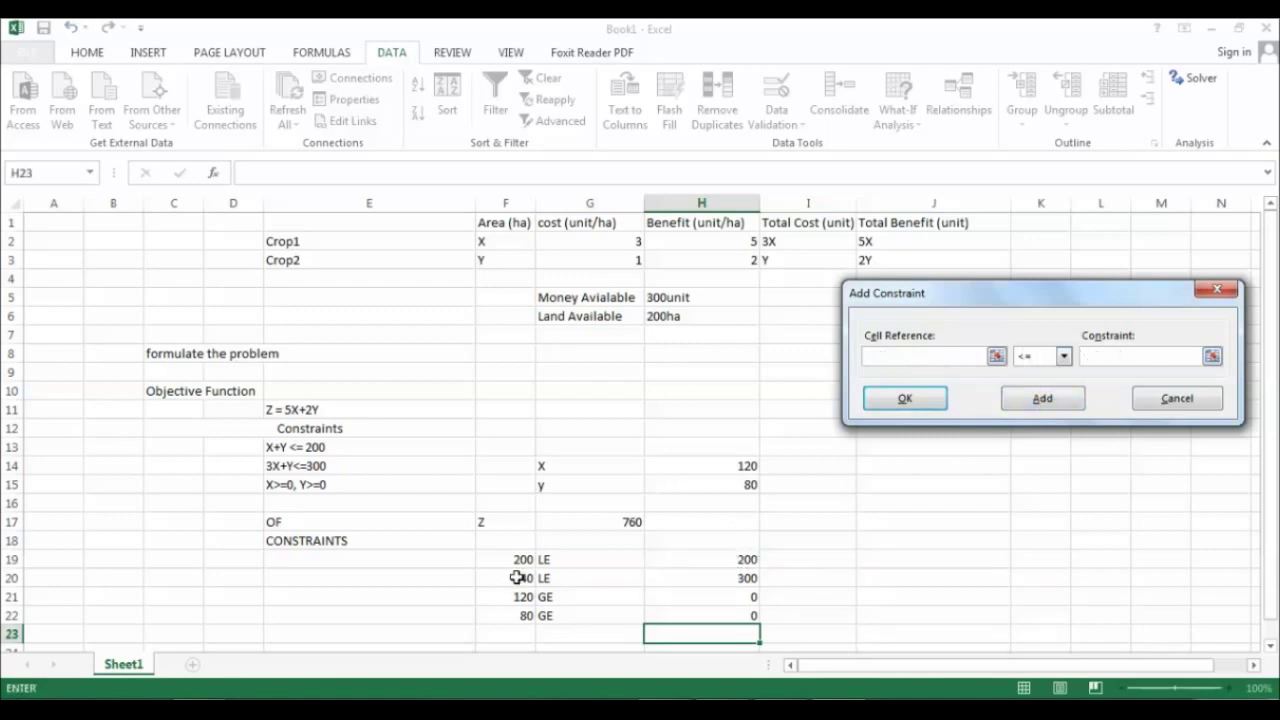
Step: Add the money constraint F20 <= H20 to the Solver model
left_click(517, 578)
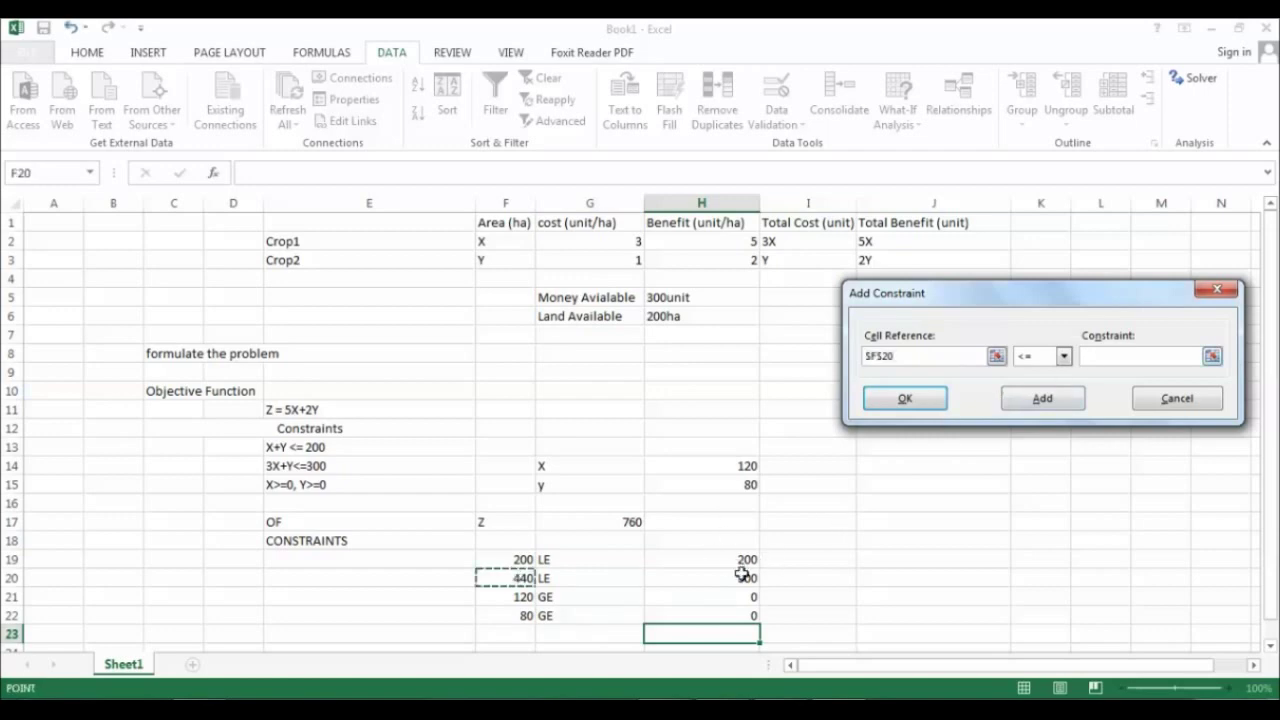
left_click(1090, 356)
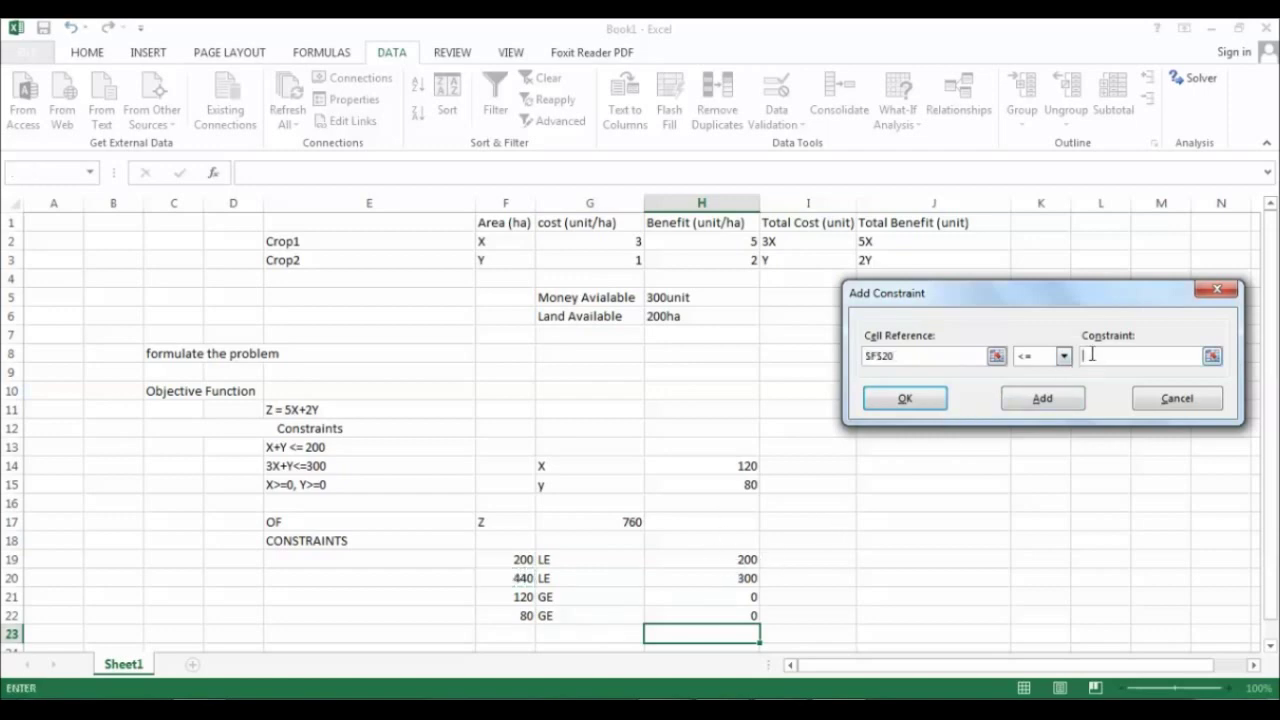
left_click(724, 578)
left_click(1066, 398)
Step: Add the X non-negativity constraint F21 >= H21 to the Solver model
left_click(511, 596)
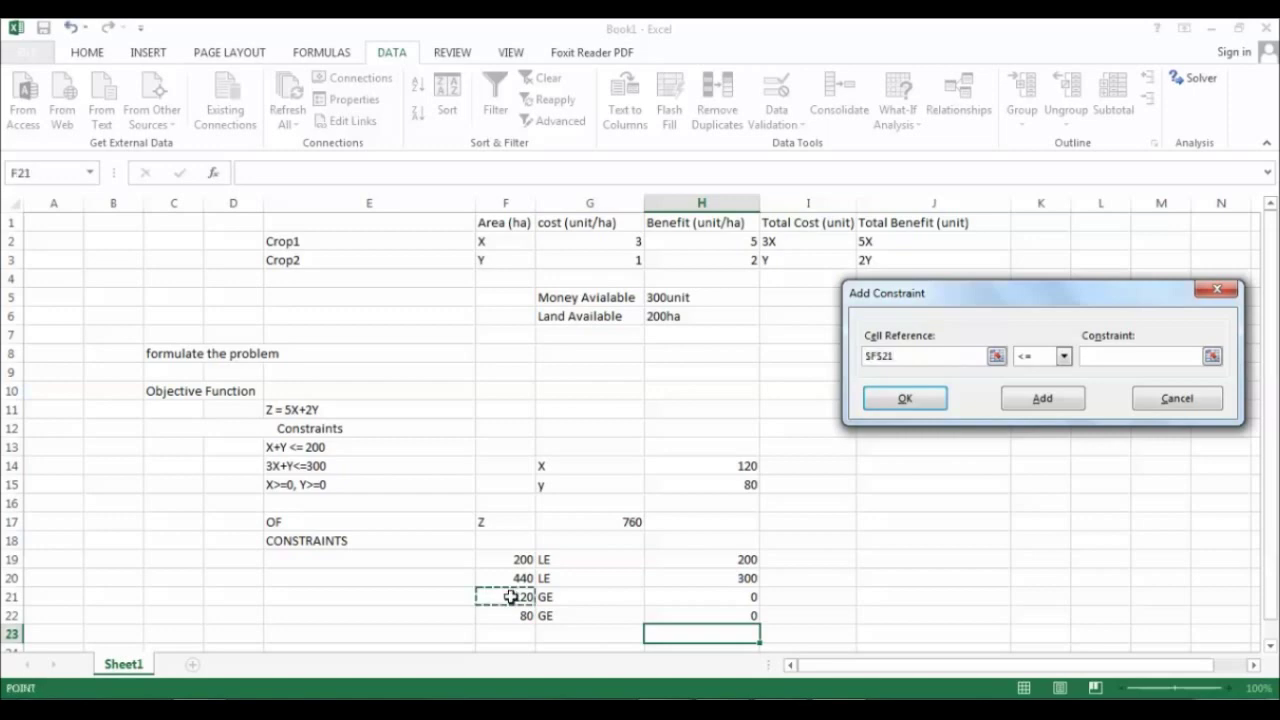
left_click(1063, 356)
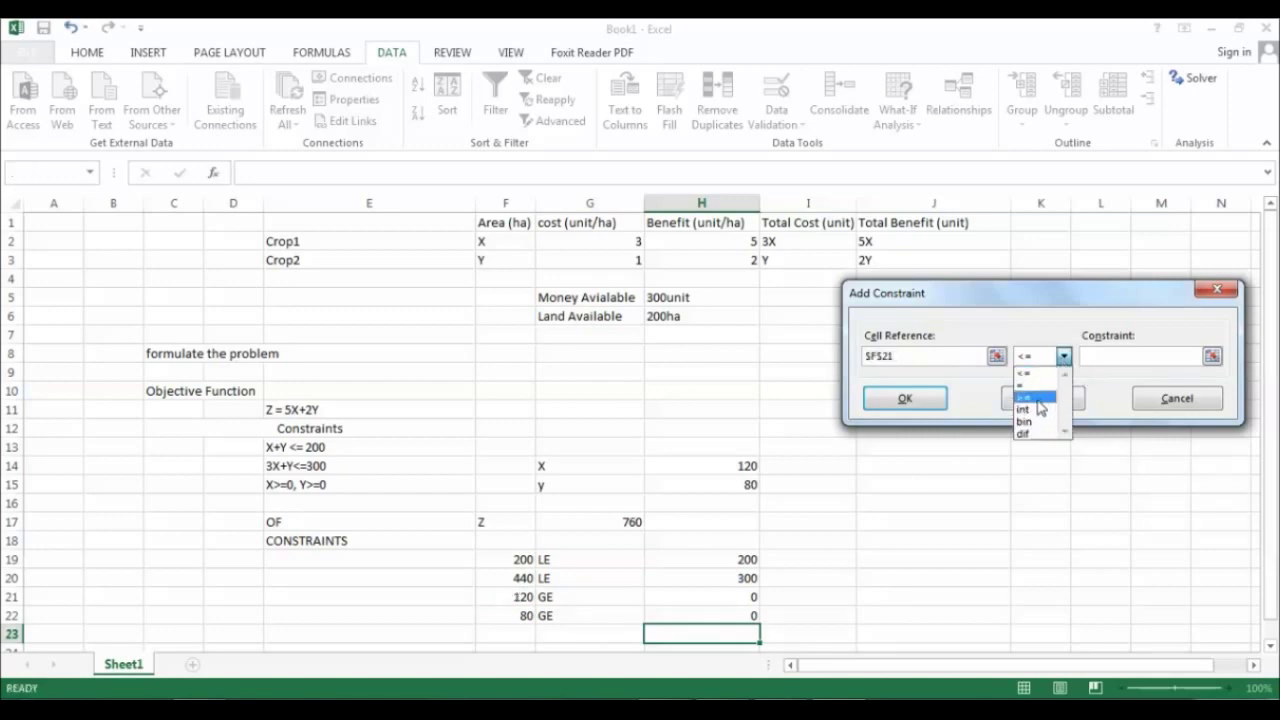
left_click(1036, 397)
left_click(1106, 356)
left_click(738, 596)
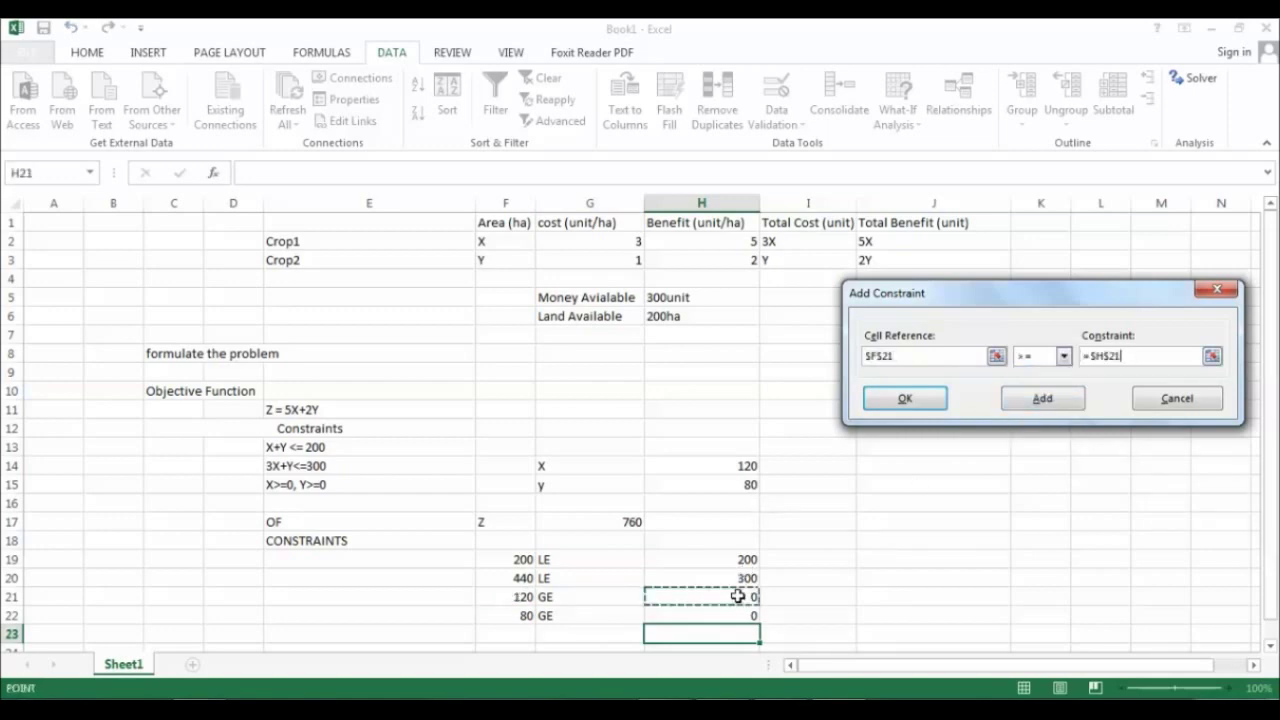
left_click(1036, 397)
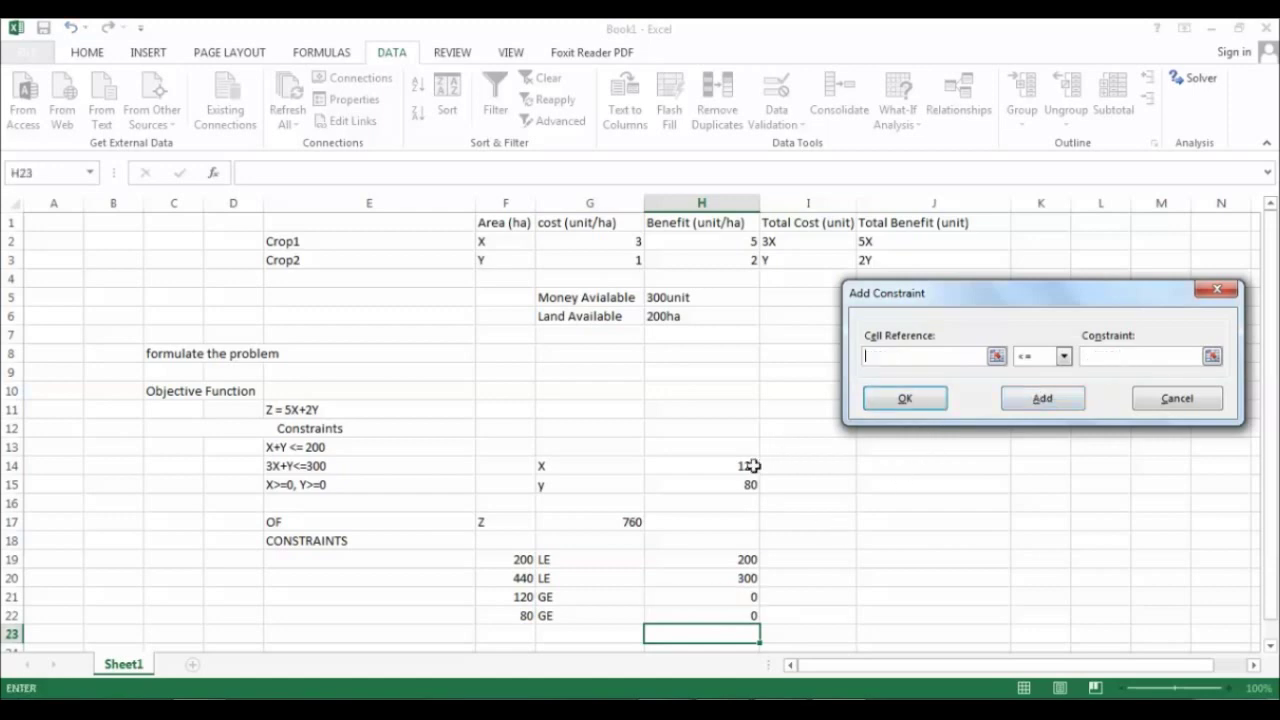
Step: Add the y non-negativity constraint F22 >= H22 as the last one and return to the Solver parameters
left_click(515, 615)
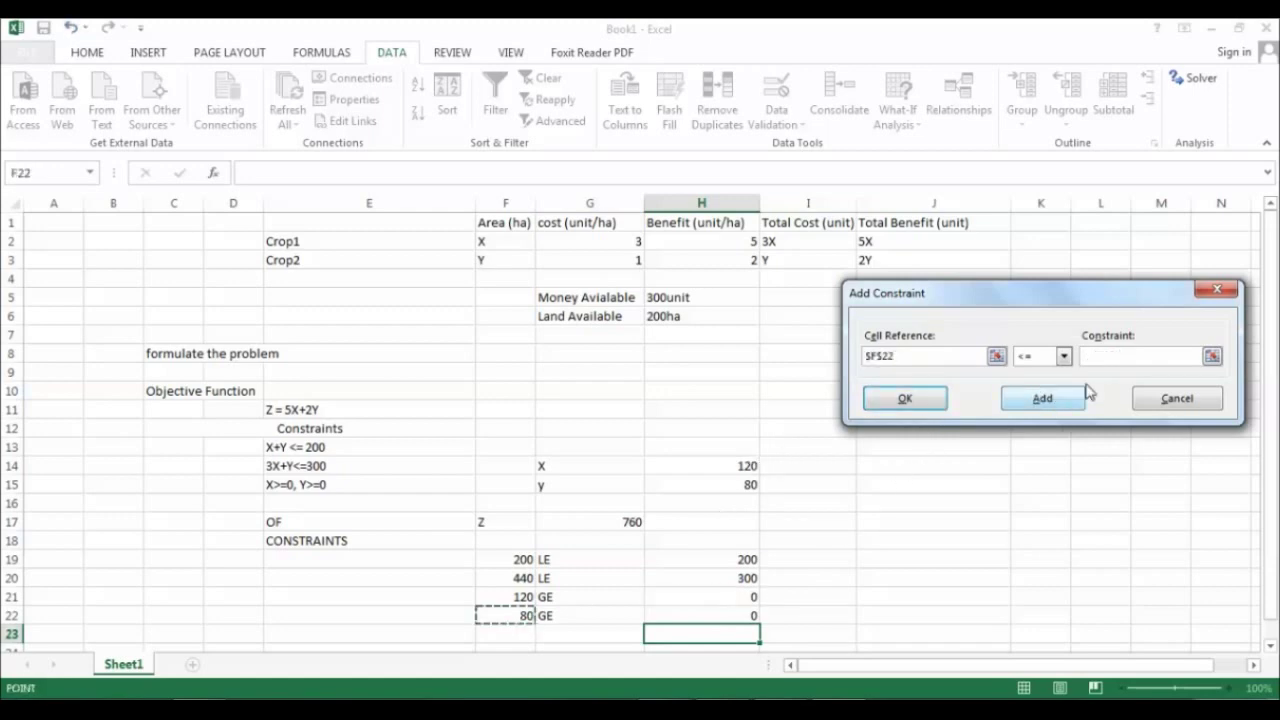
left_click(1064, 356)
left_click(1042, 408)
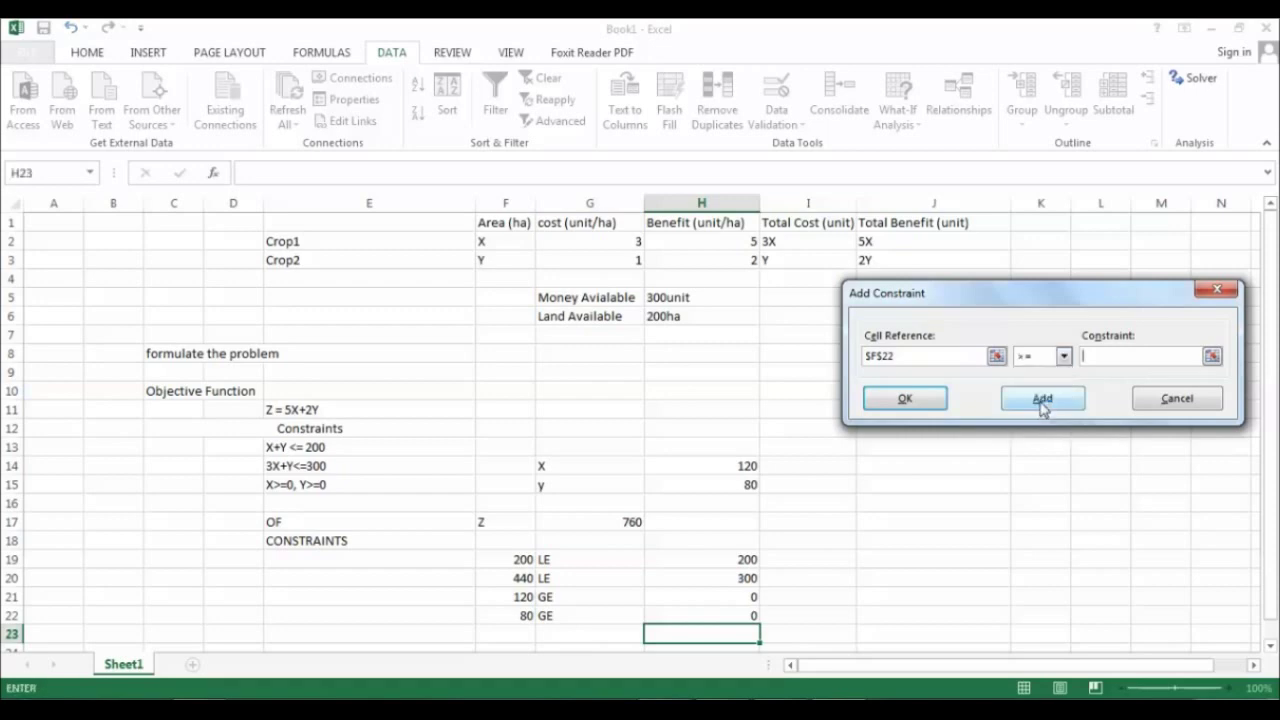
left_click(744, 609)
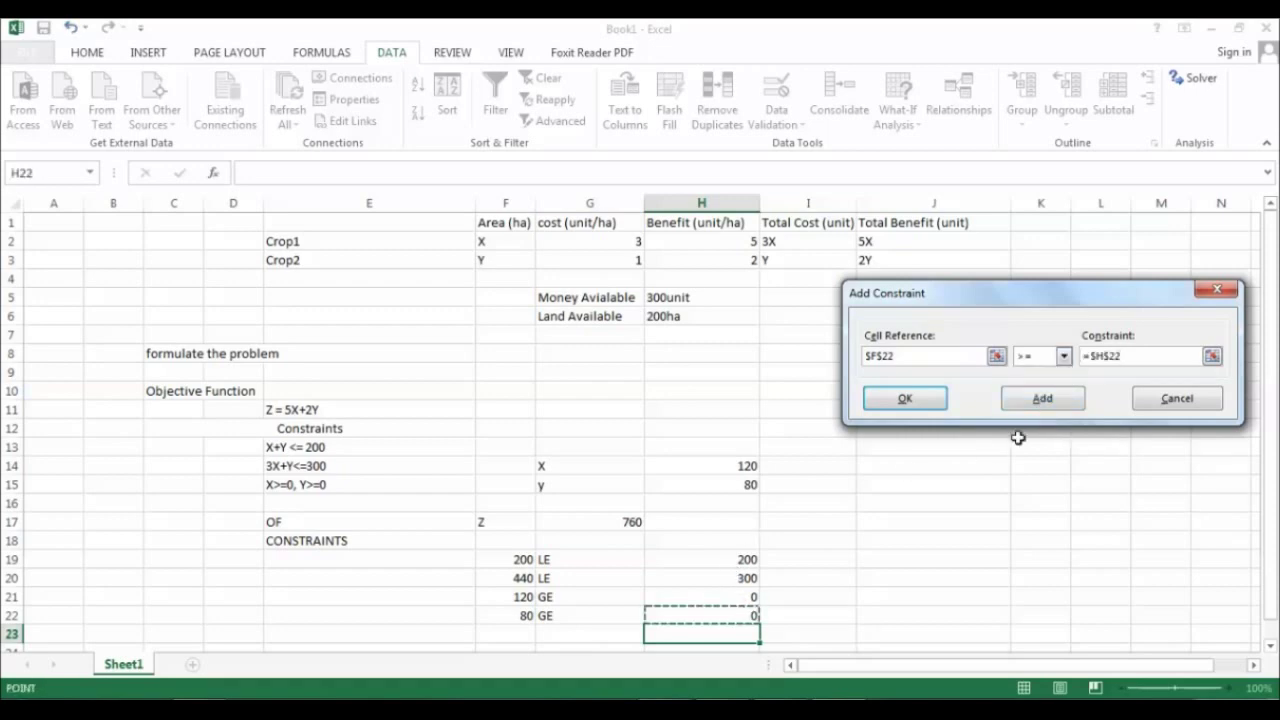
left_click(905, 399)
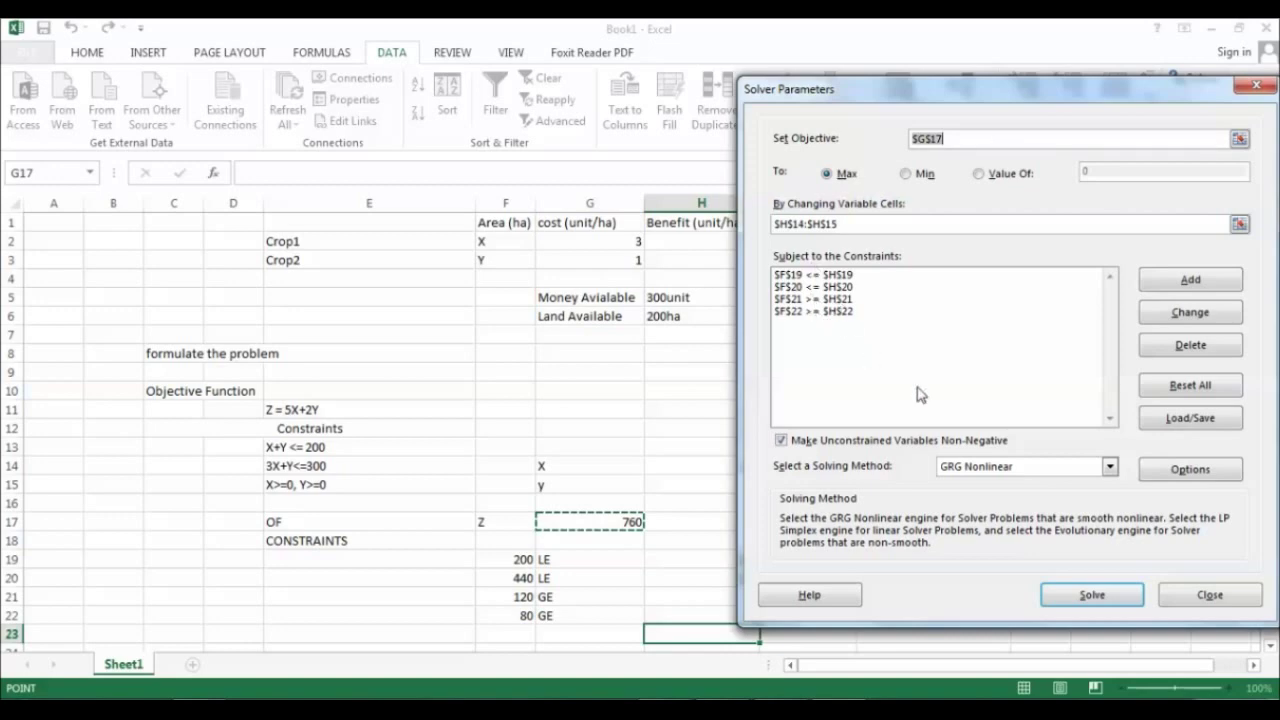
Step: Solve the model with the Simplex LP method and keep the Solver solution
left_click(1109, 467)
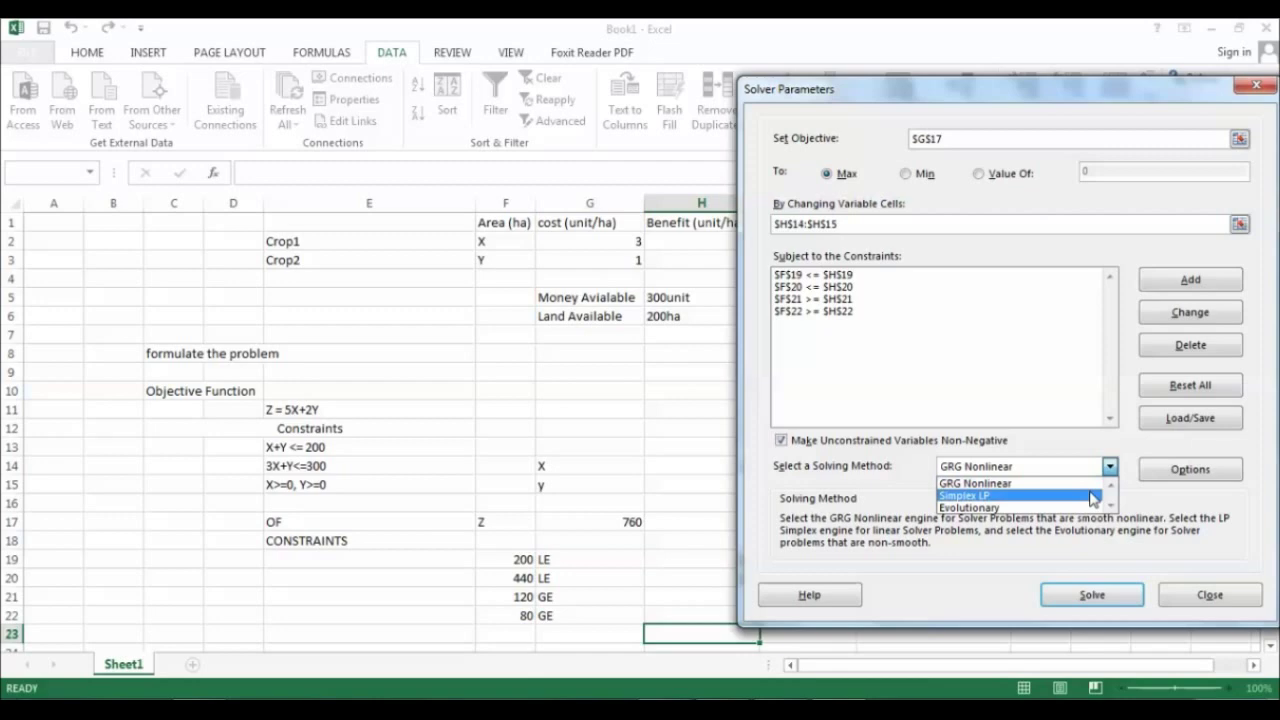
left_click(1093, 496)
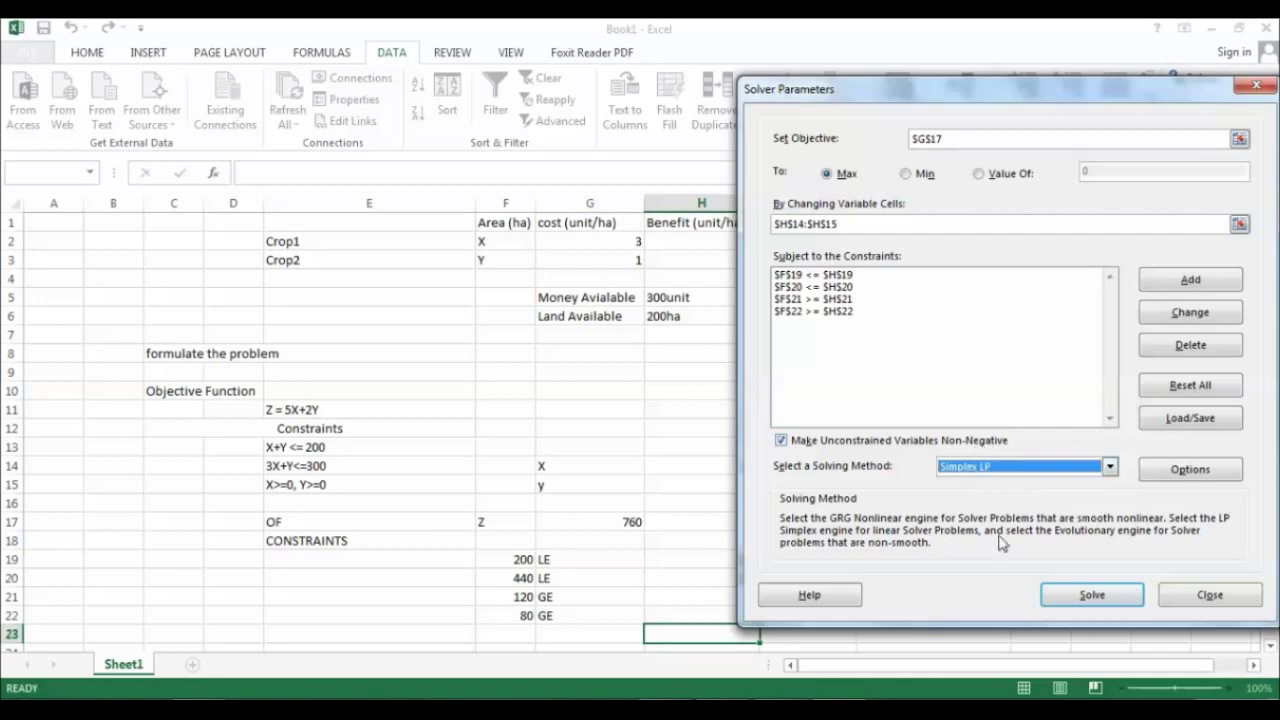
left_click(1062, 597)
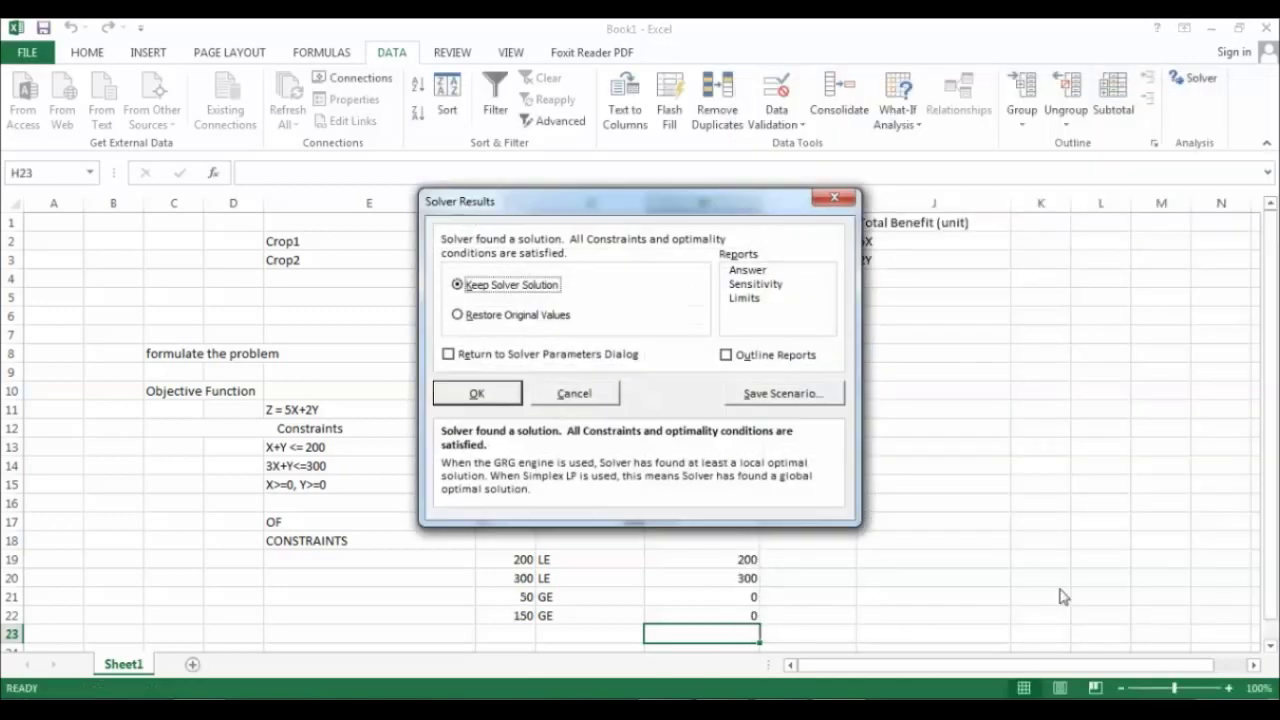
left_click(480, 394)
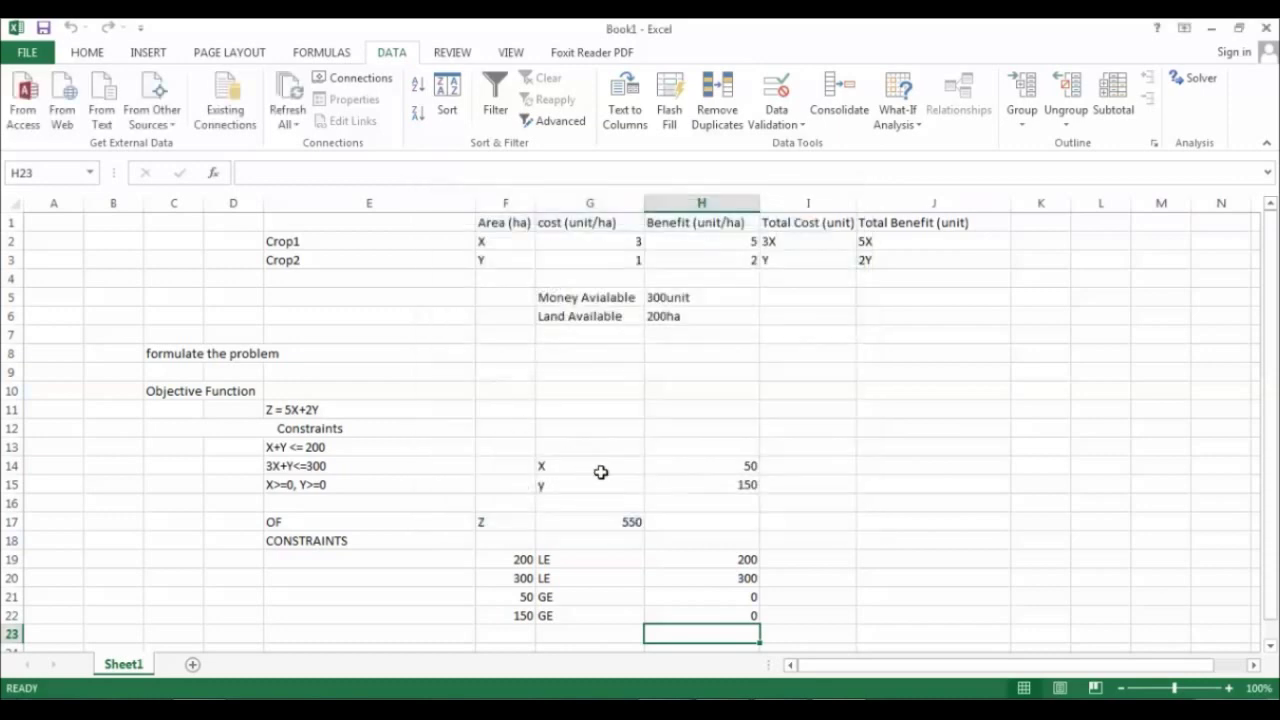
Step: Solve the existing Solver model again, enable outline reports for the results, and keep the Solver solution
left_click(721, 468)
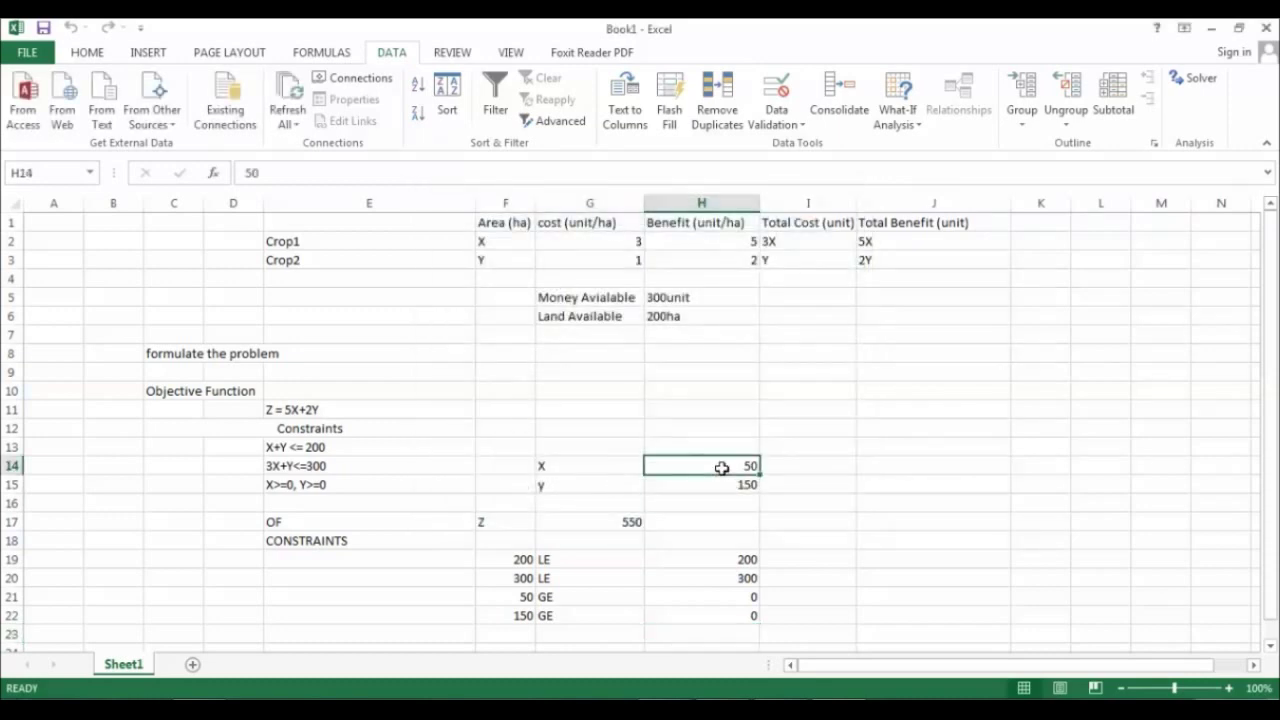
left_click(1182, 78)
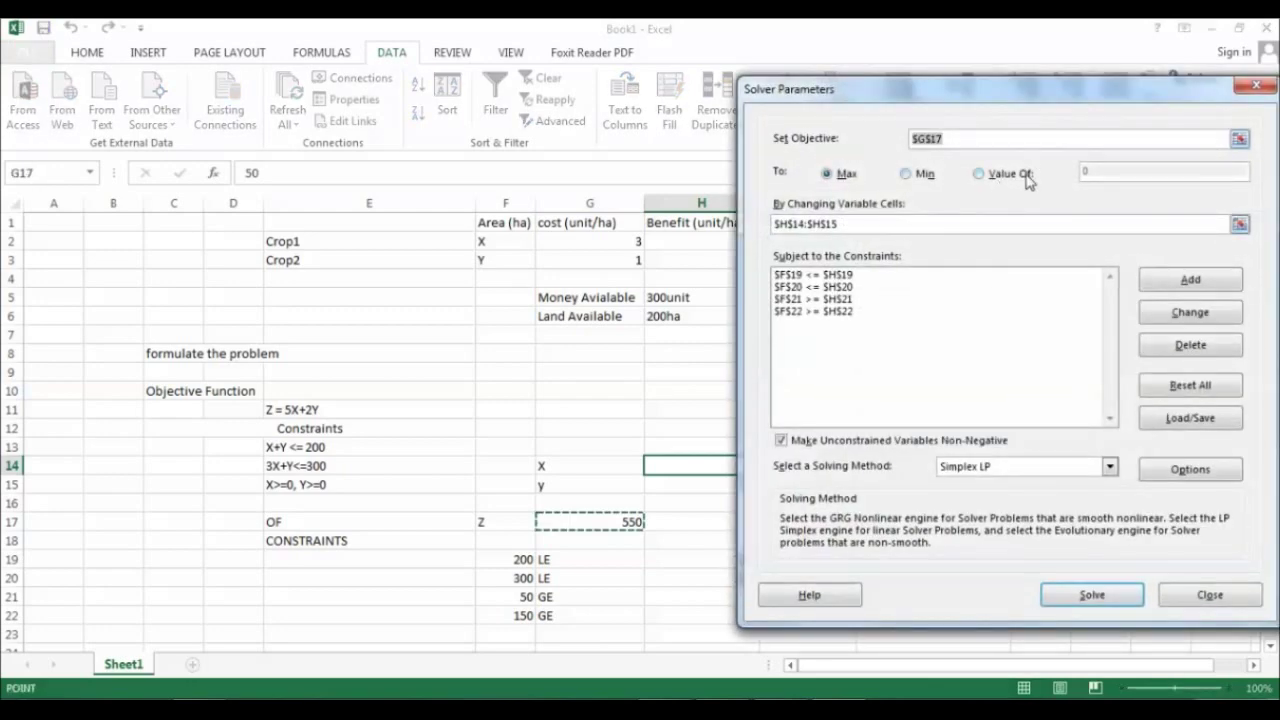
left_click(1092, 595)
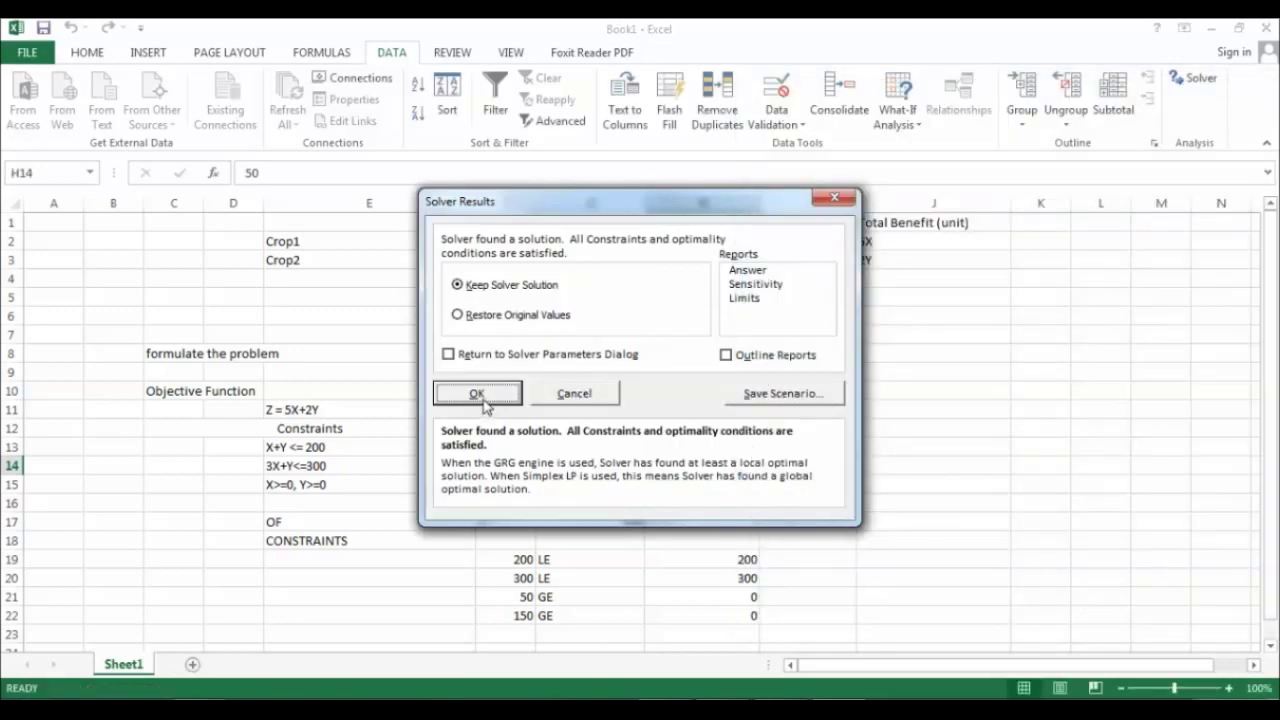
left_click(728, 356)
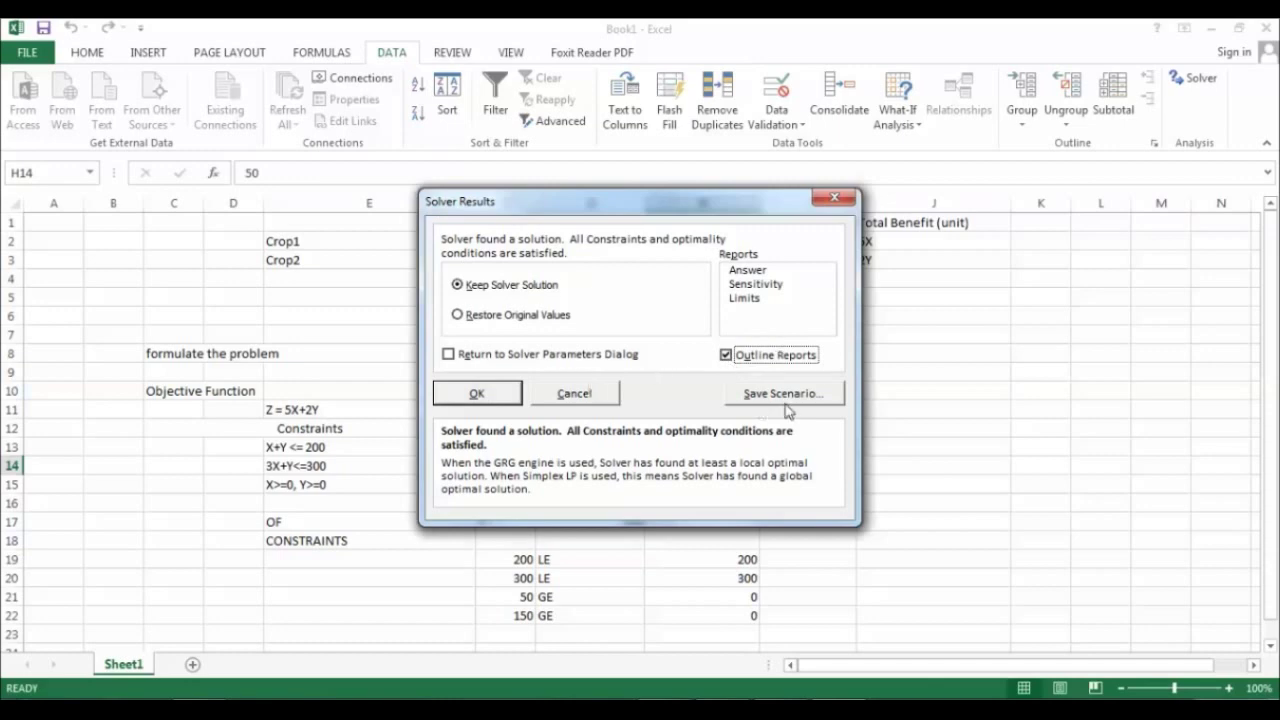
left_click(488, 400)
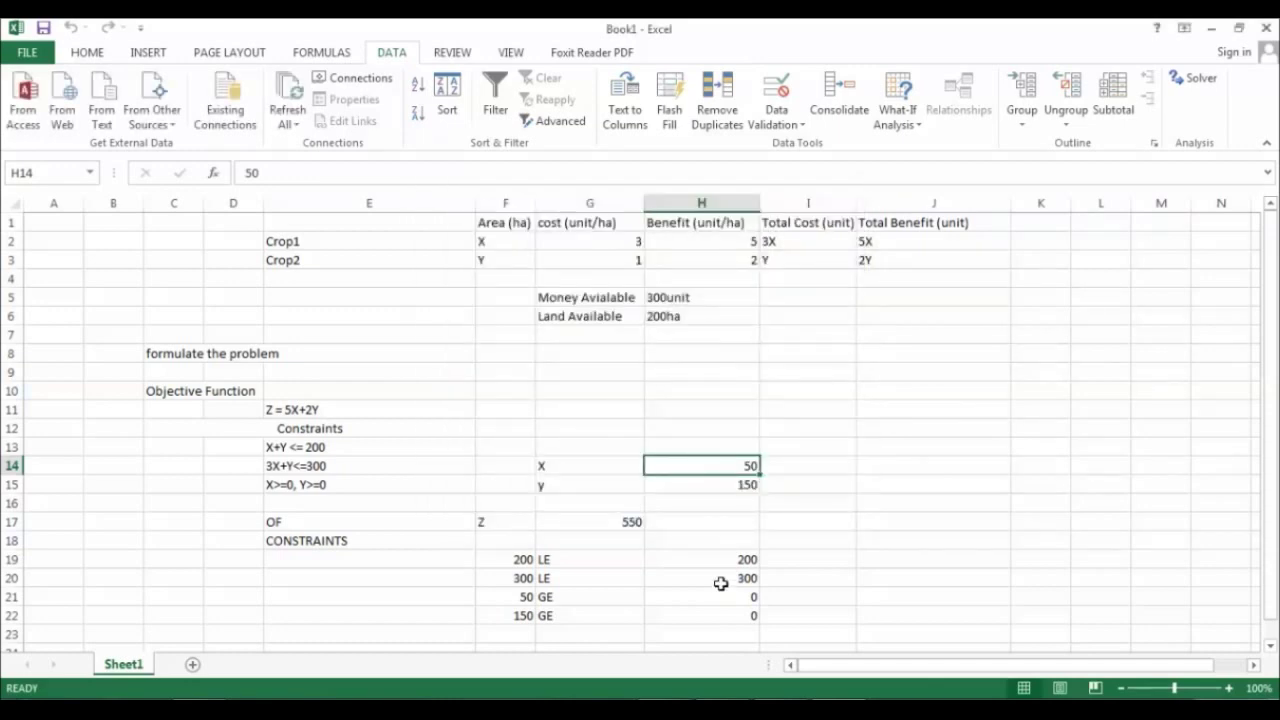
Step: Examine the solved crop areas X and y in H14:H15 and the objective function value Z in G17
left_click(676, 504)
left_click(683, 470)
left_click(691, 483)
left_click(691, 469)
left_click(699, 490)
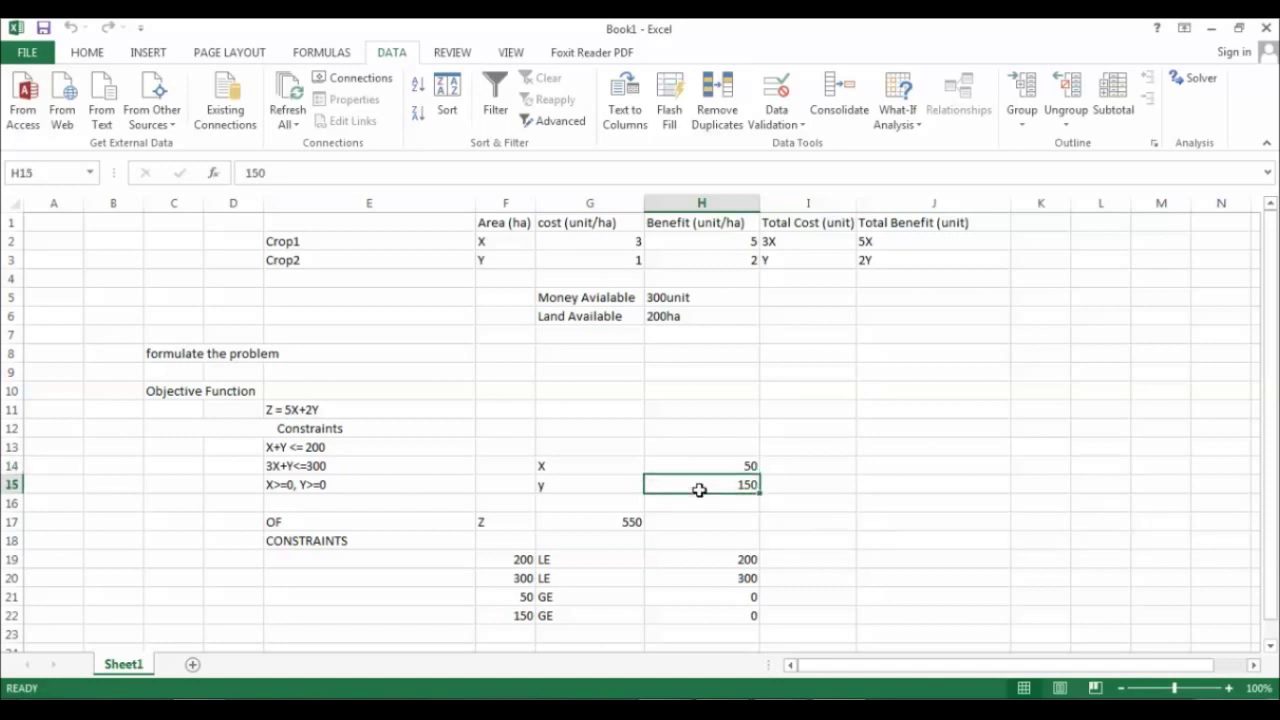
left_click(785, 470)
left_click(745, 467)
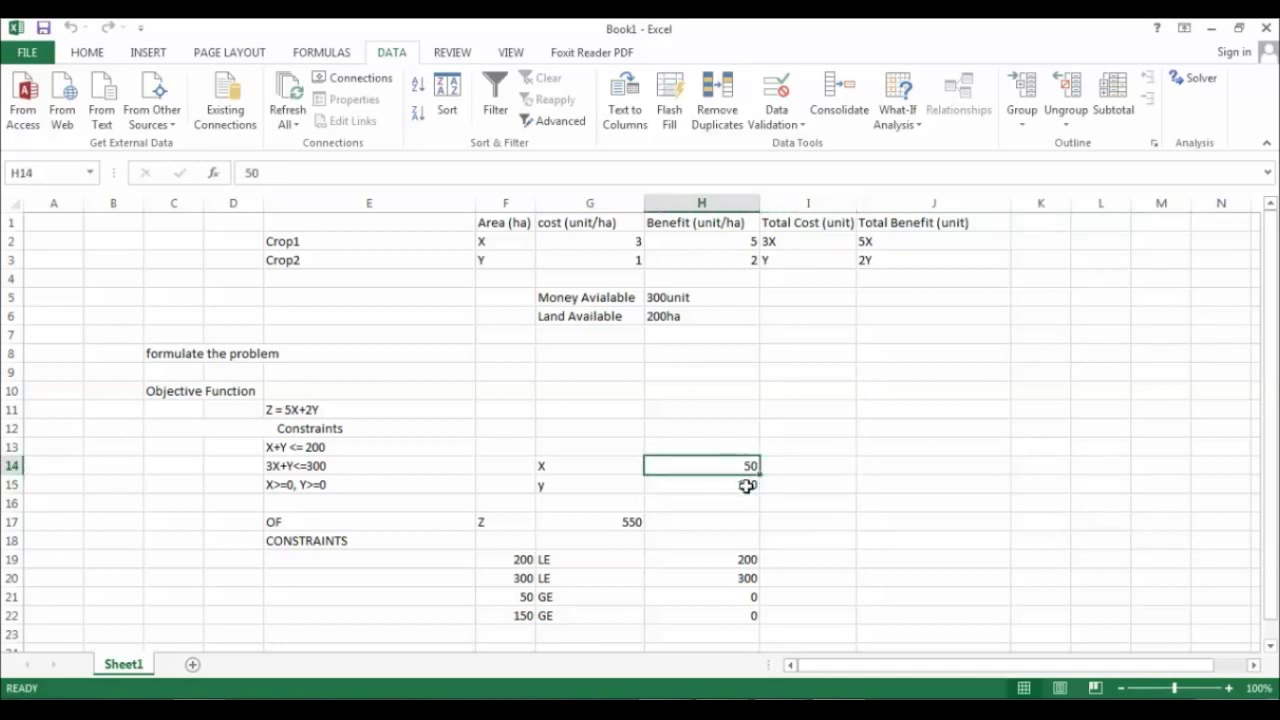
left_click(746, 485)
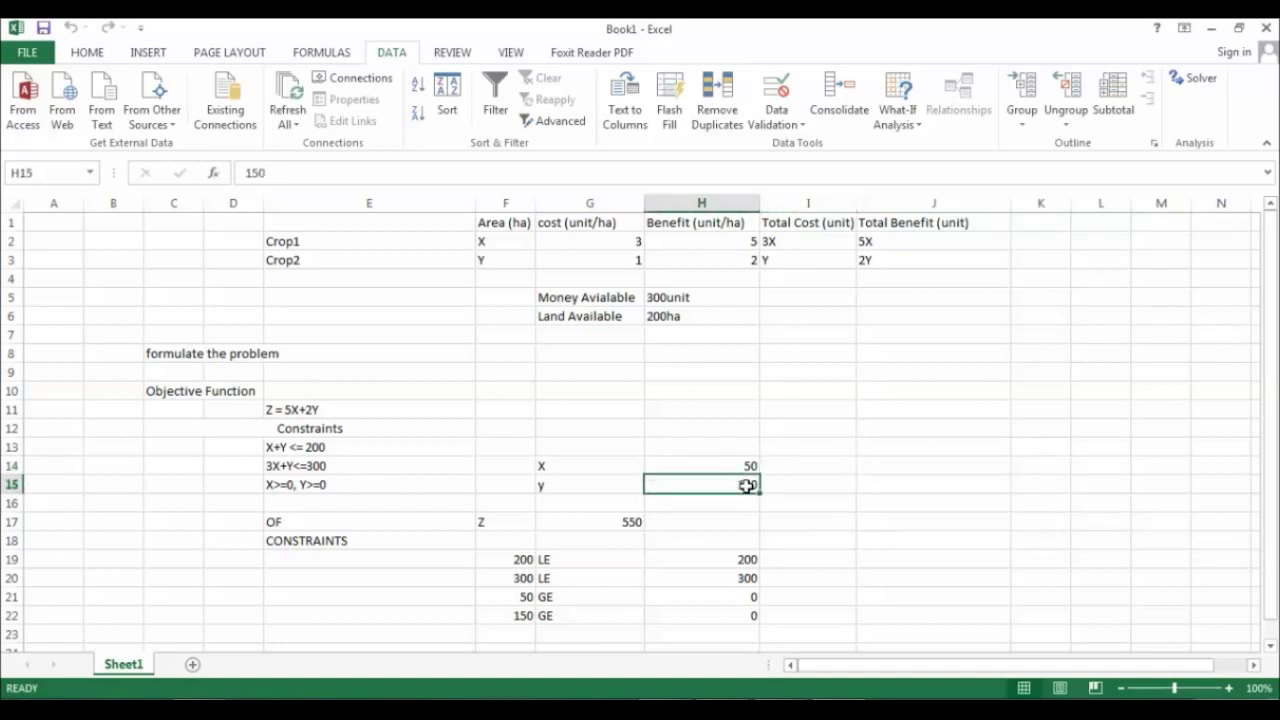
left_click(614, 528)
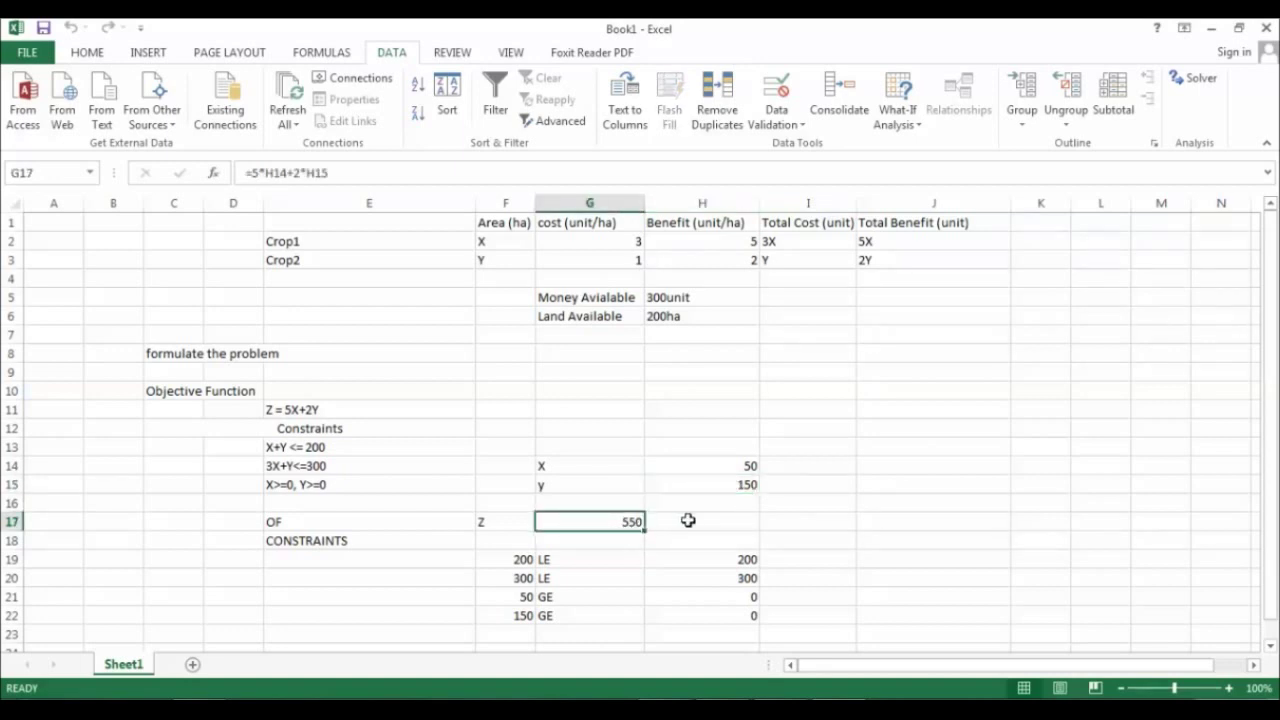